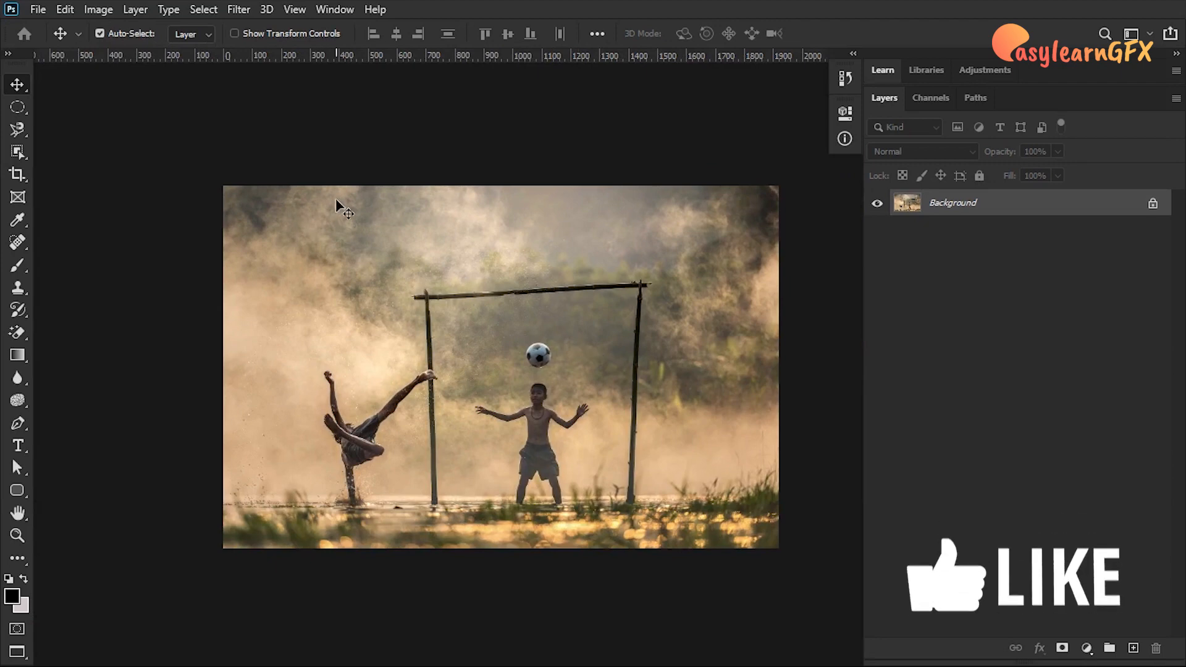
Step: Expand the toolbar to its two-column layout
click(8, 55)
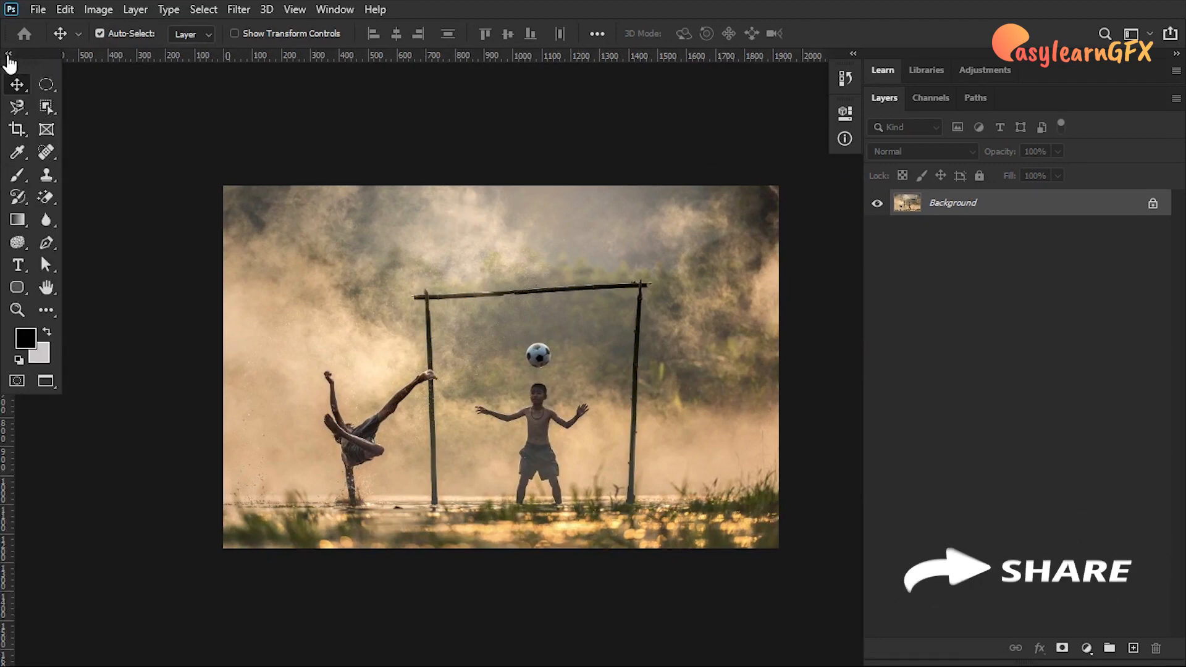
click(8, 56)
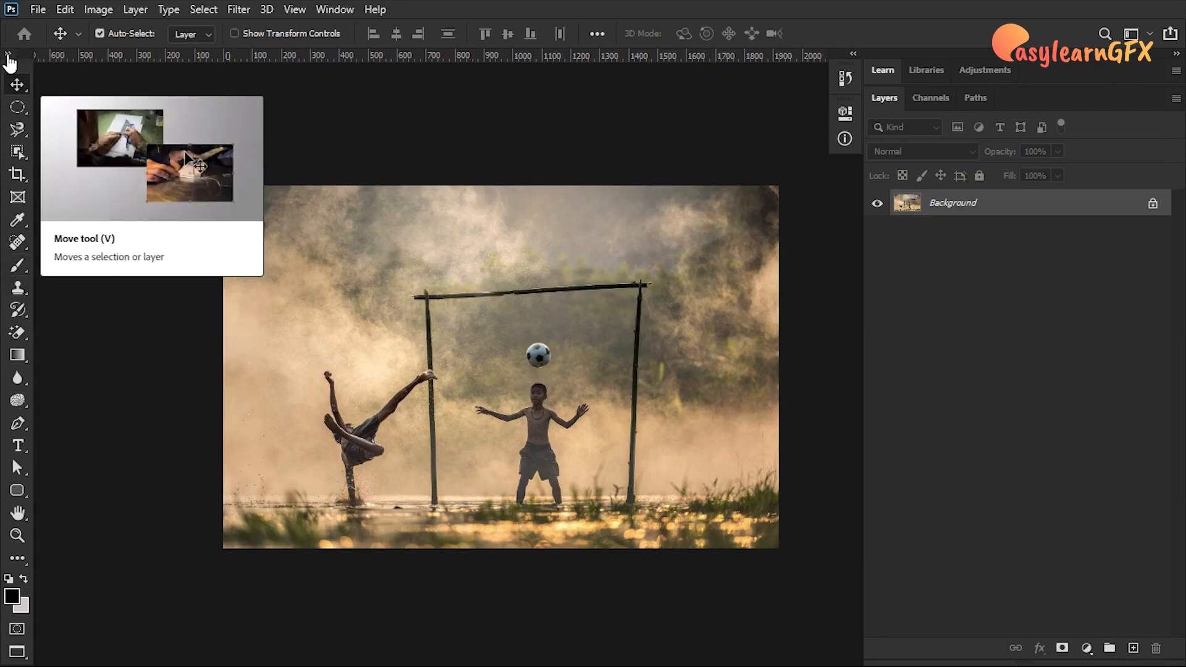
click(8, 54)
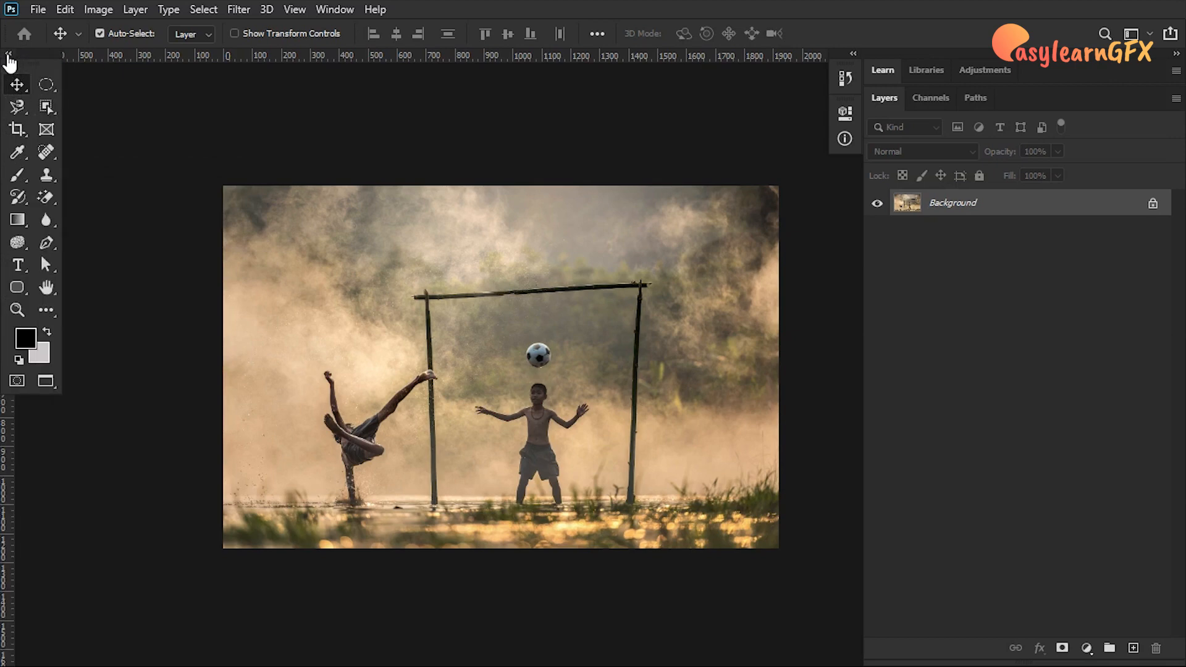
Step: Activate the Clone Stamp tool and try painting in the mist above the goal without defining a source point
click(46, 179)
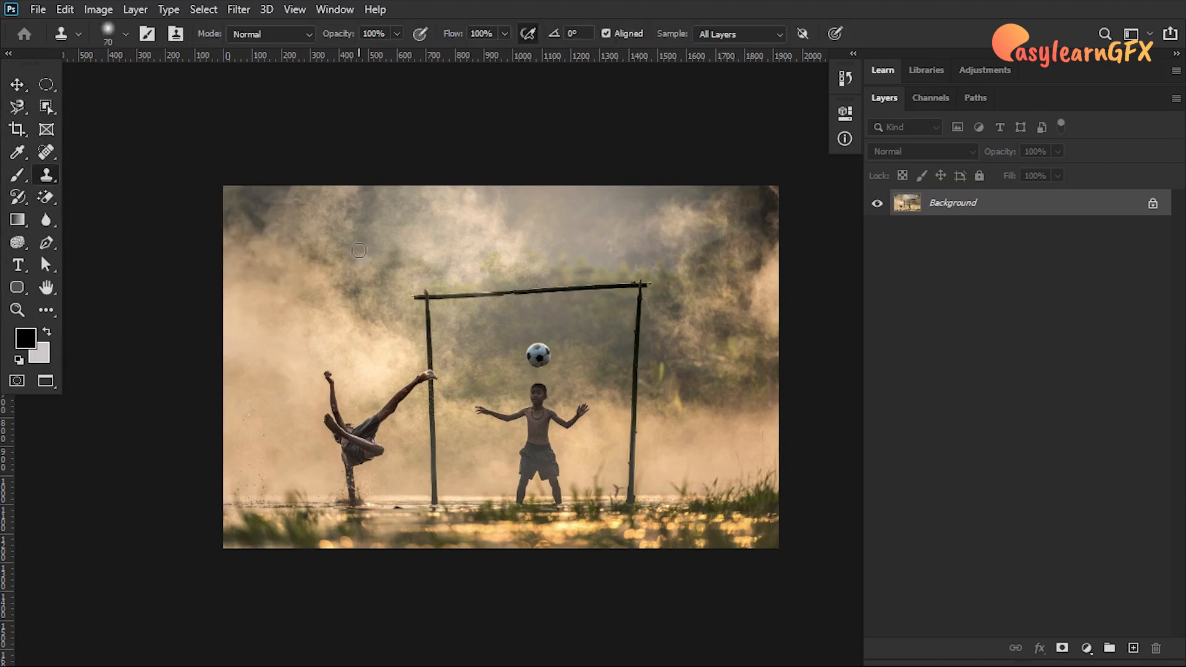
click(503, 255)
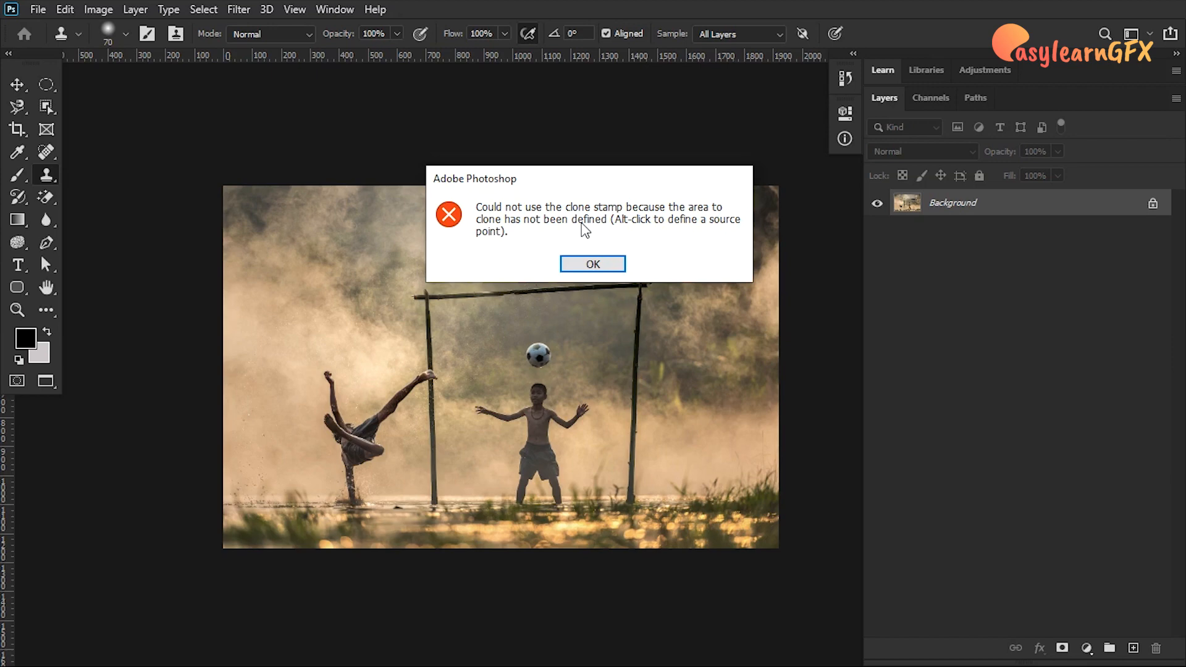
click(593, 265)
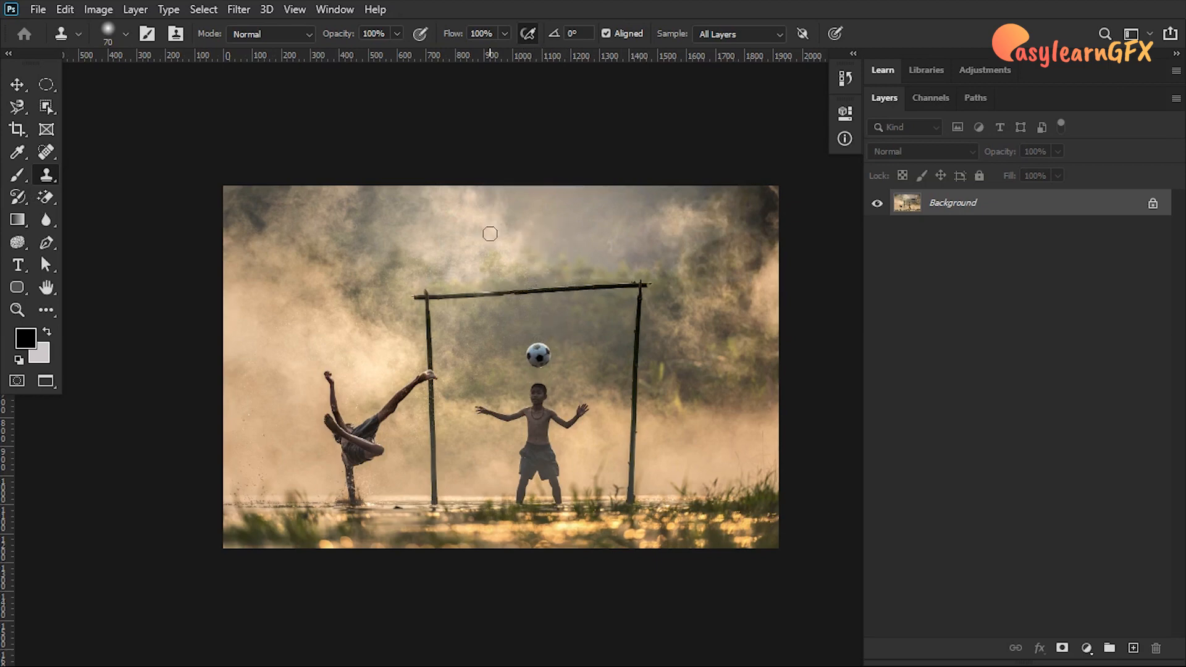
Step: Set the Clone Stamp's soft round brush size to 108 px and switch to the Move tool
click(125, 34)
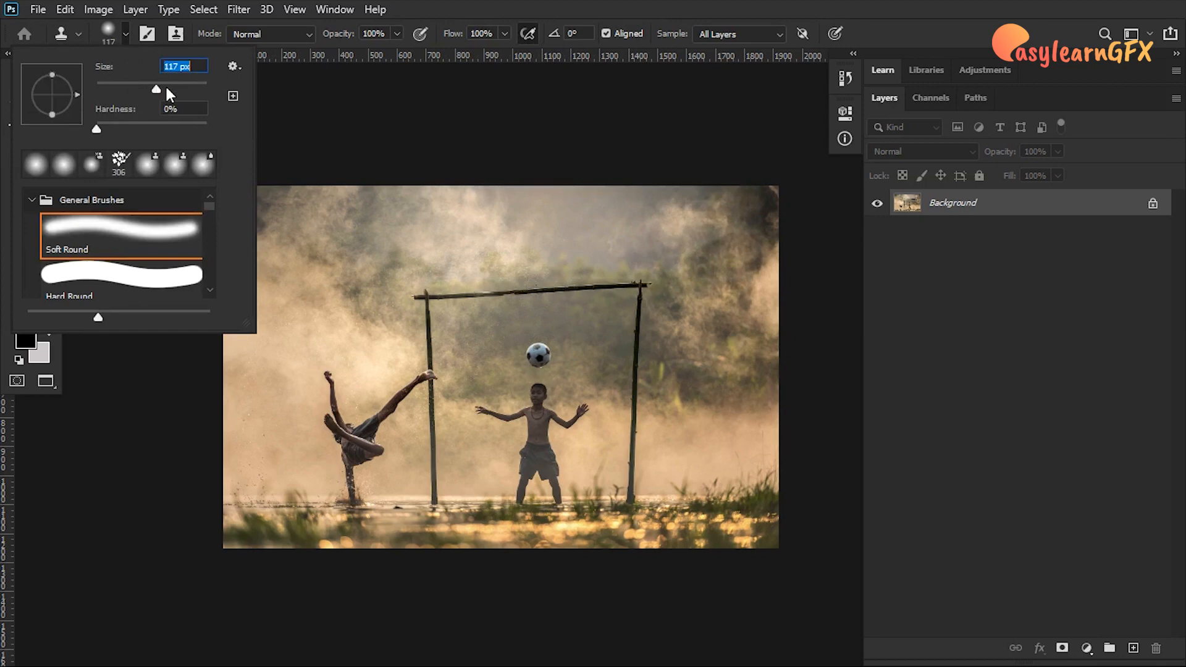
mouse_move(165, 87)
mouse_down()
mouse_move(202, 87)
mouse_move(153, 84)
mouse_up()
key(v)
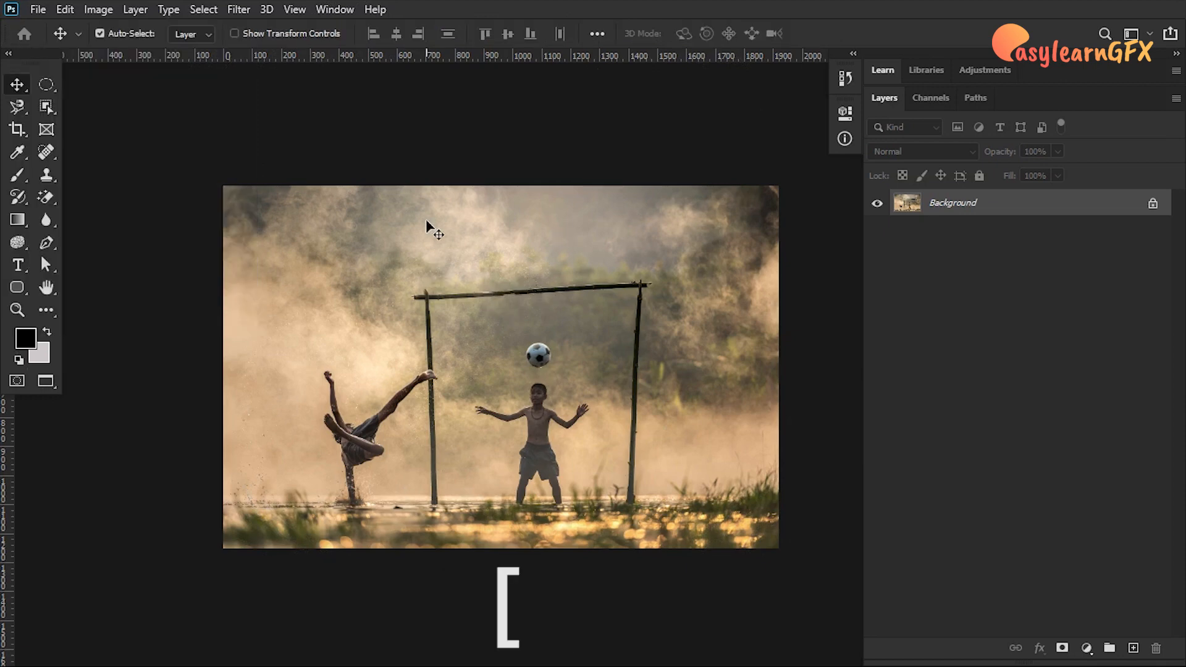
Step: Reactivate the Clone Stamp tool, test shrinking its brush, and enlarge it to 250 px
click(44, 176)
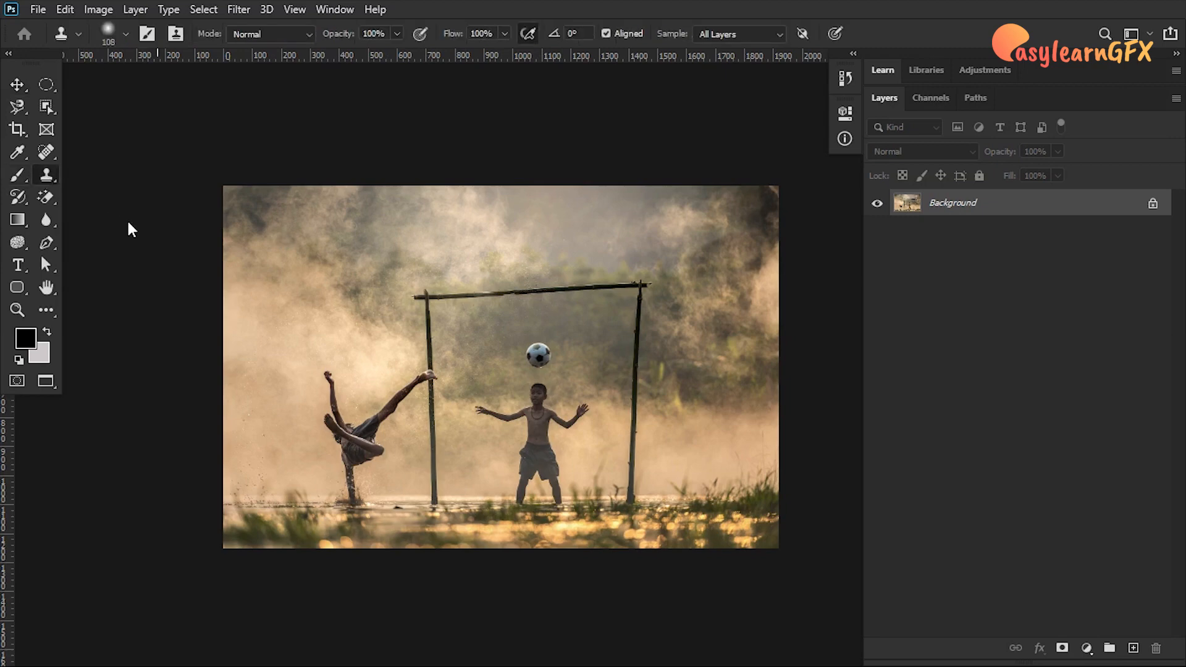
key(bracketleft)
key(bracketleft)
key(bracketleft)
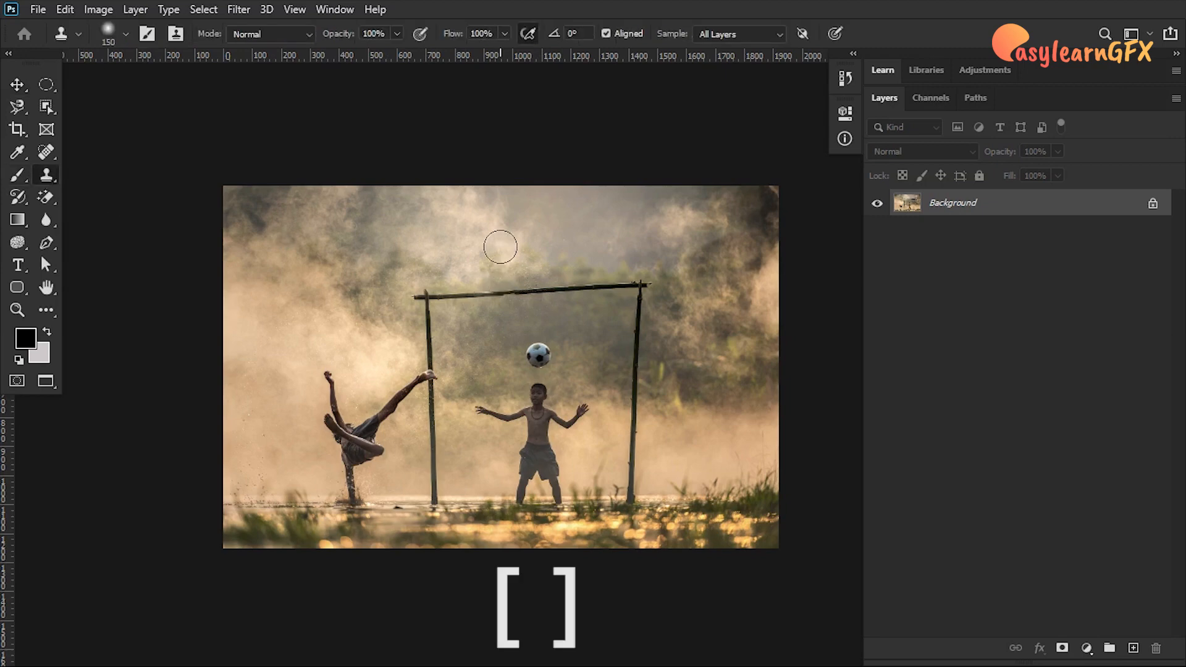
key(bracketright)
key(bracketright)
key(bracketright)
key(bracketright)
key(bracketright)
key(bracketright)
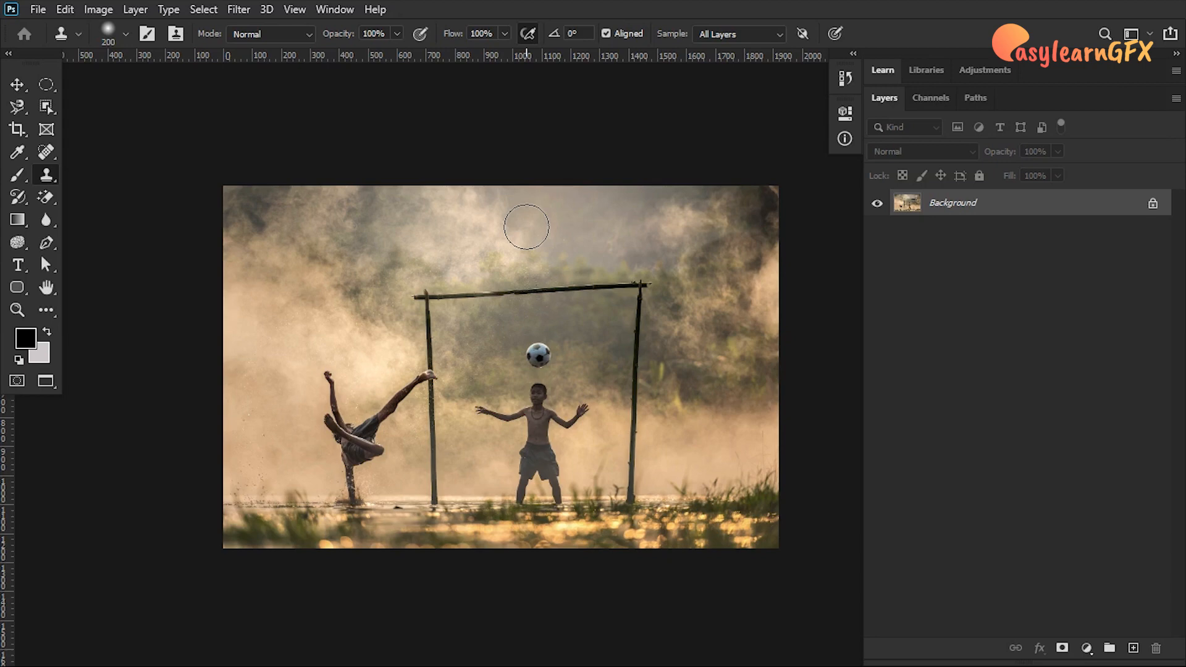
key(bracketright)
Step: Set the Clone Stamp brush size to 175 px so it slightly exceeds the football
scroll(586, 362, up, 5)
scroll(586, 362, up, 3)
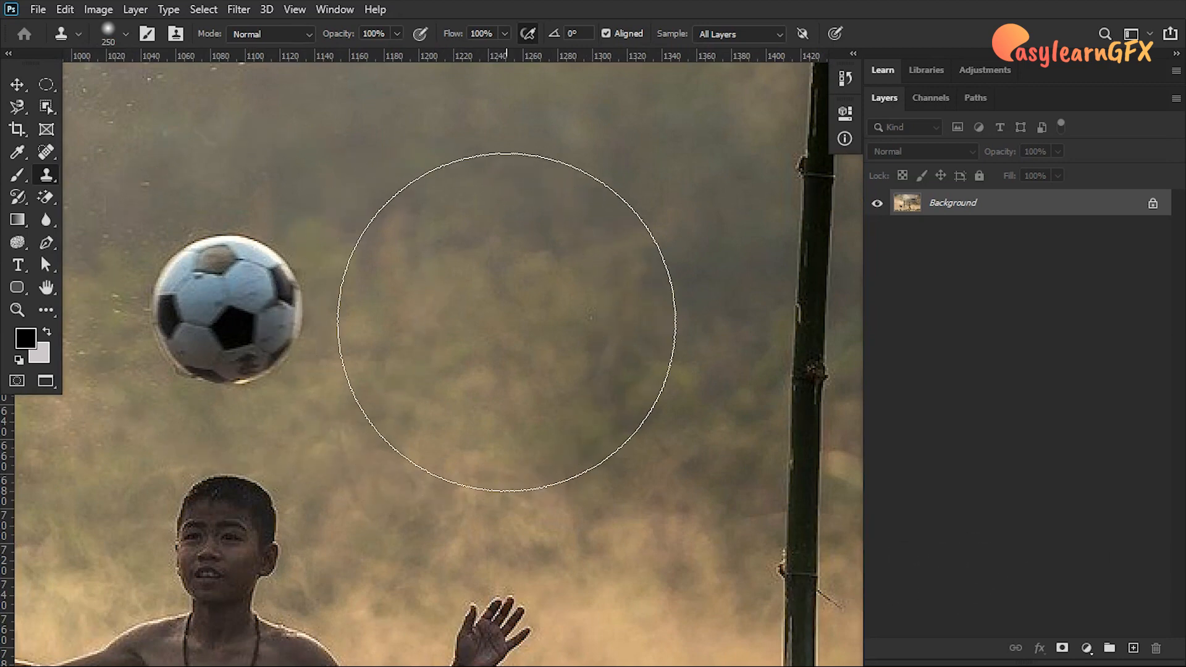
key(bracketleft)
key(bracketleft)
key(bracketleft)
key(bracketleft)
key(bracketleft)
key(bracketleft)
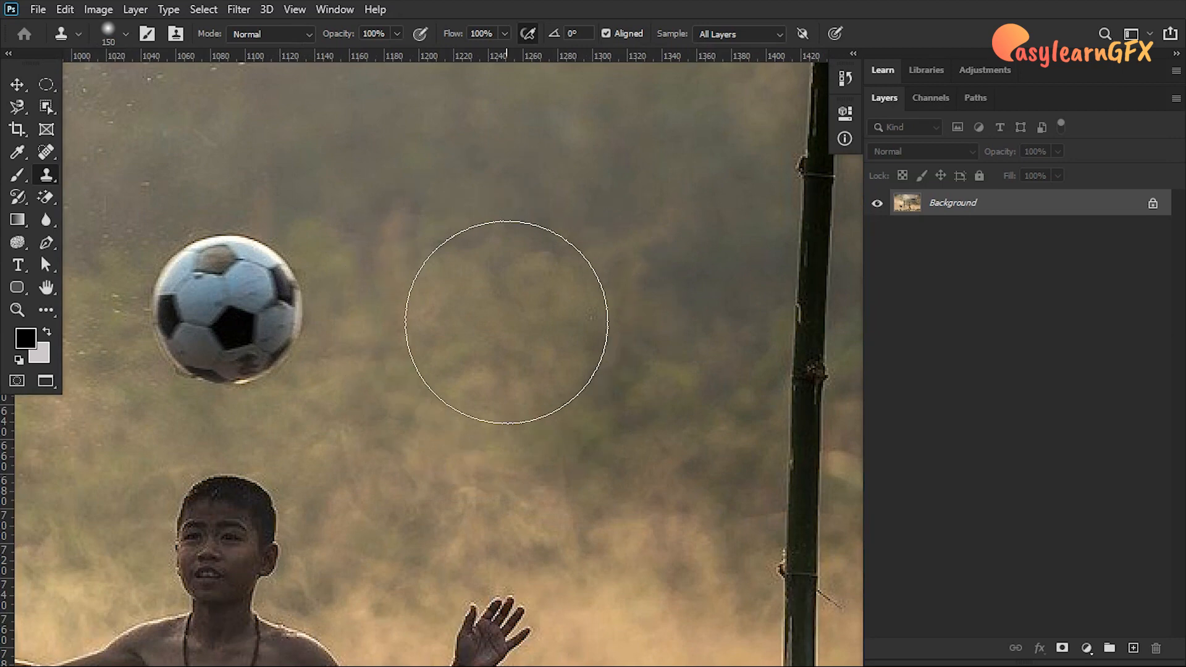
key(bracketright)
key(bracketright)
key(bracketright)
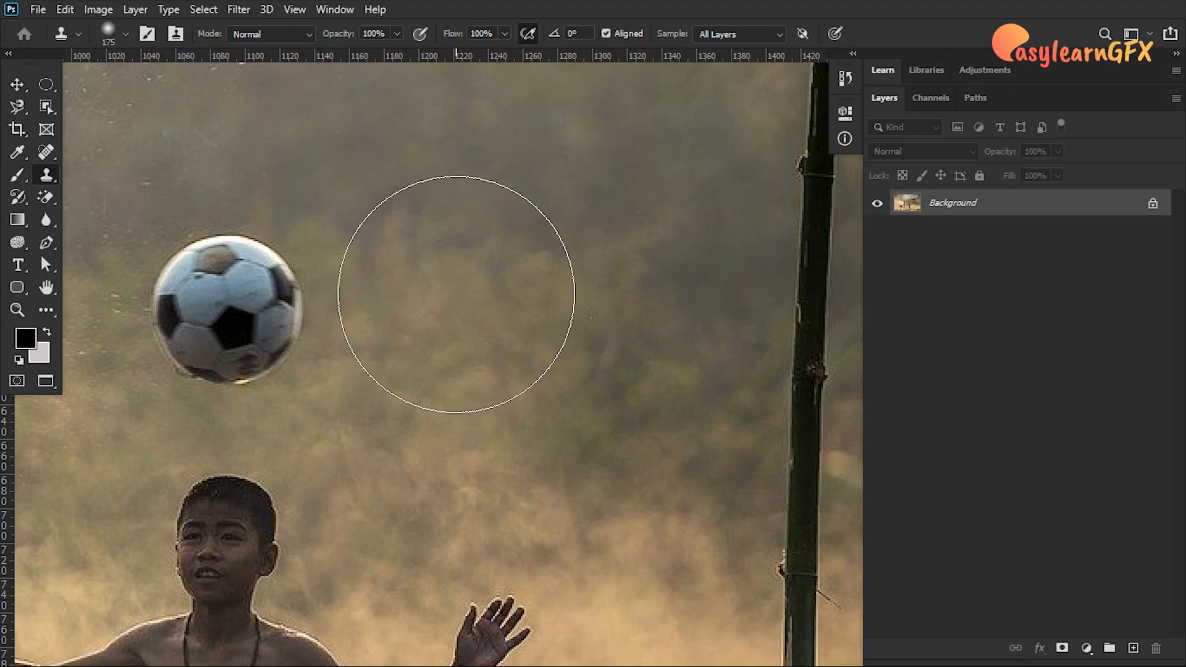
Step: Sample the blurred background just right of the football and clone it over the ball to remove it
alt+click(455, 294)
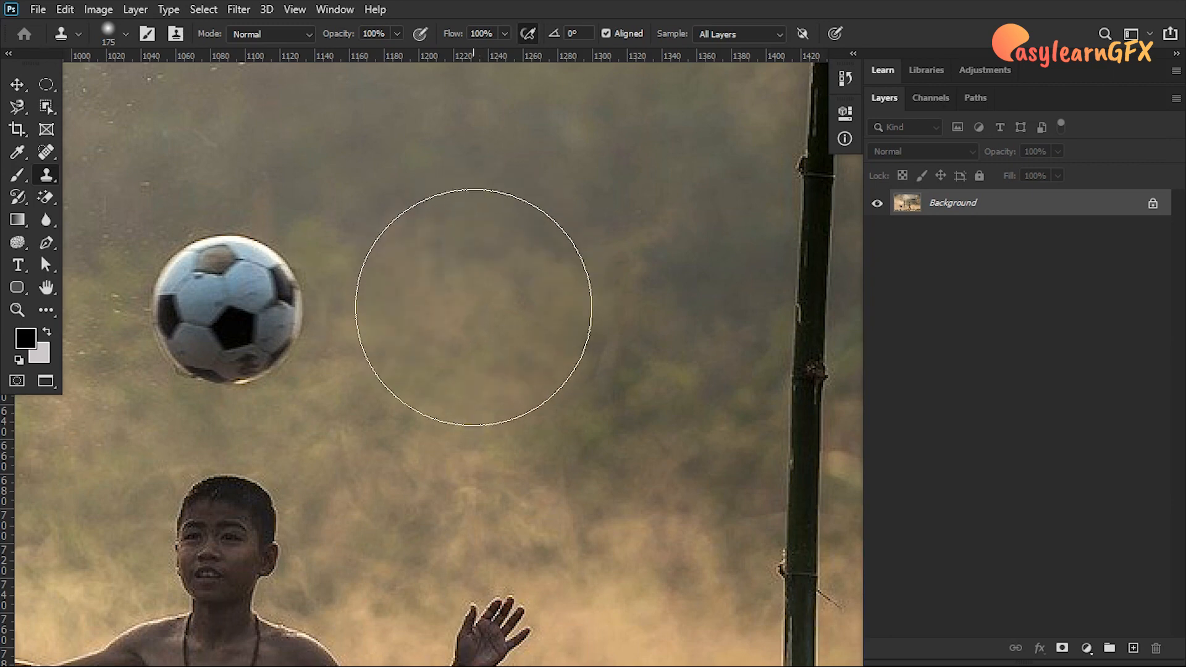
mouse_move(358, 321)
mouse_down()
mouse_move(272, 320)
mouse_move(231, 304)
mouse_up()
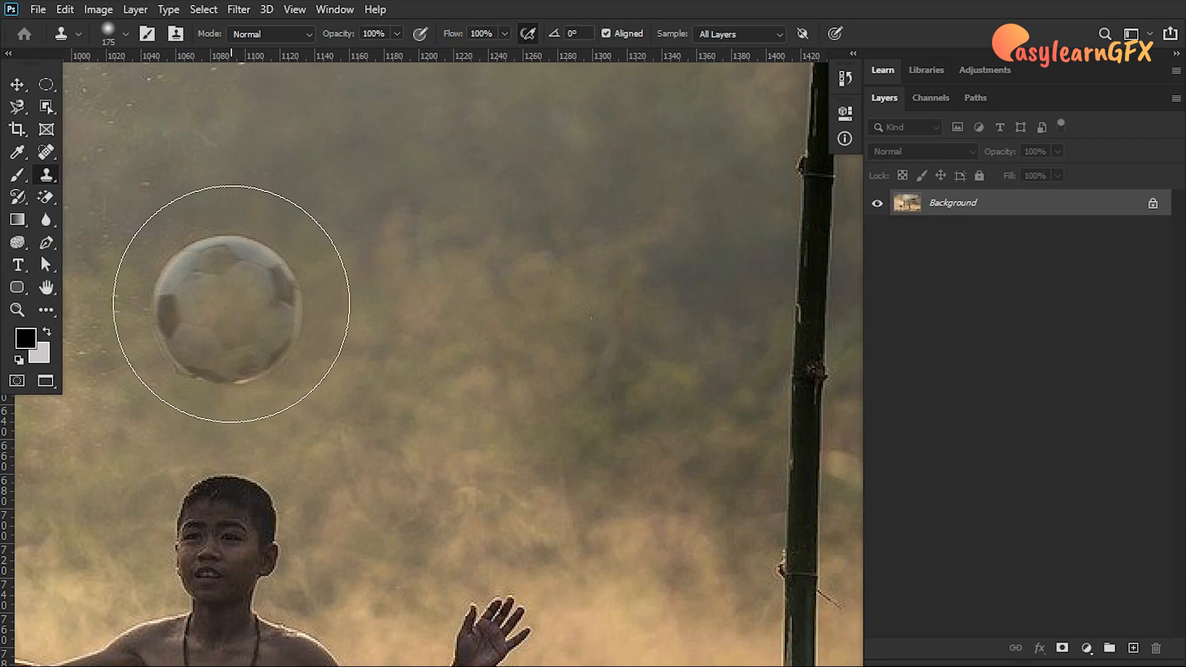
click(231, 304)
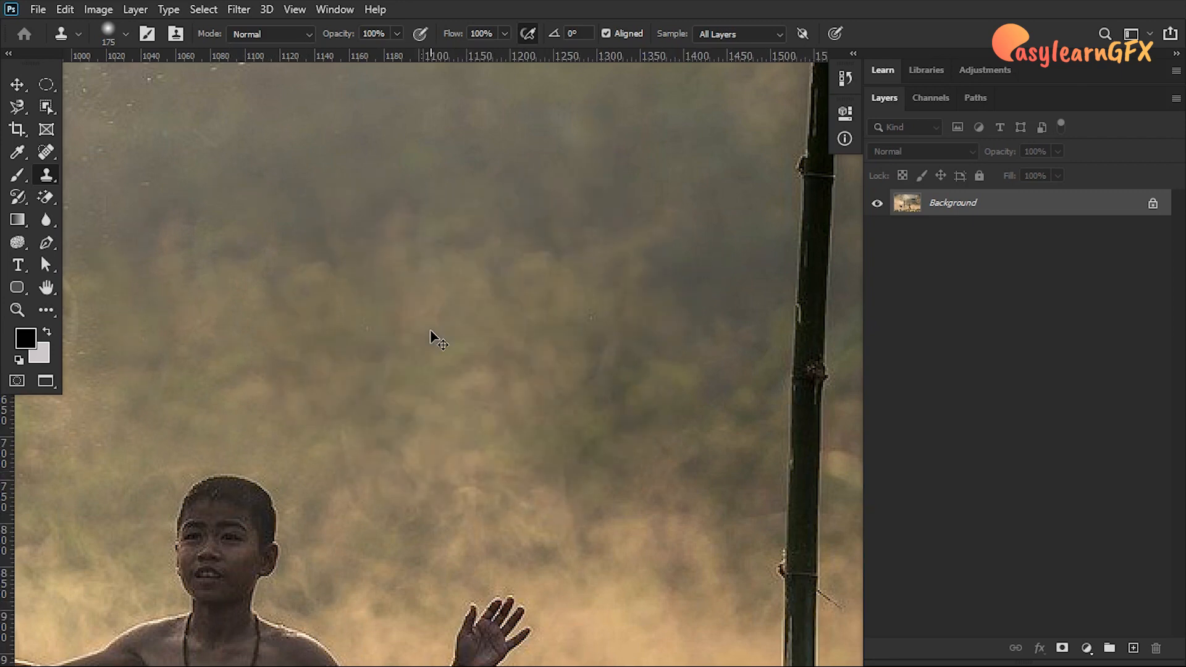
Step: Try to clone sampled haze between the boy and the right goal post, and undo the stroke
key(ctrl+minus)
drag(422, 339, 516, 198)
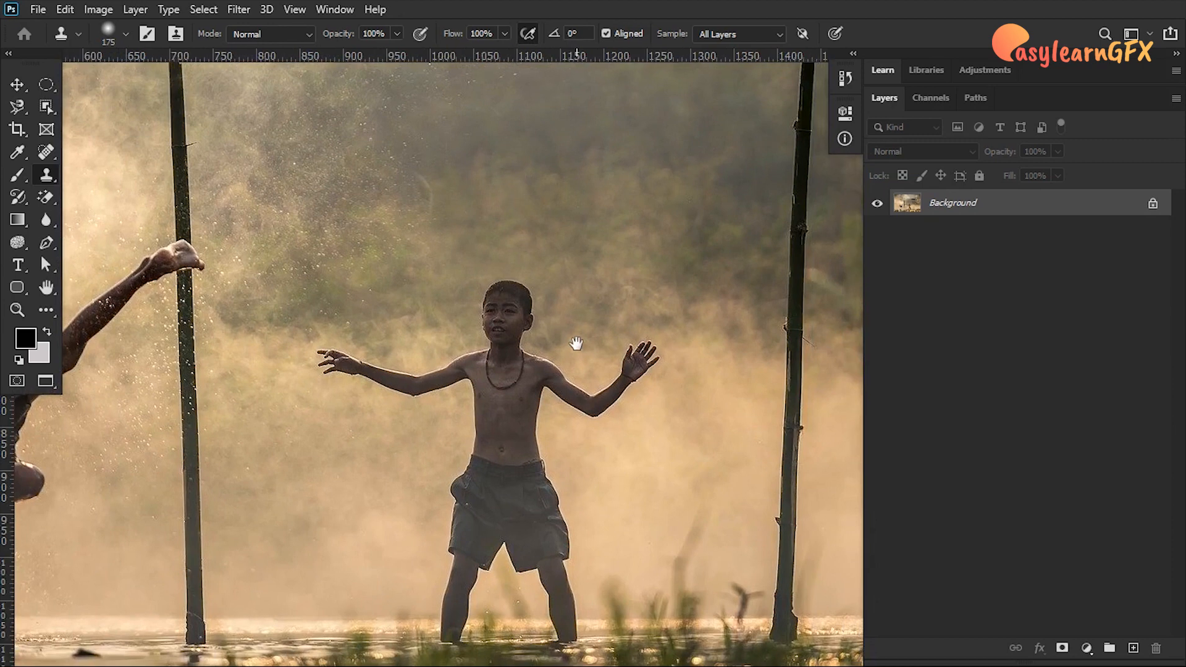
drag(575, 344, 520, 262)
alt+click(582, 379)
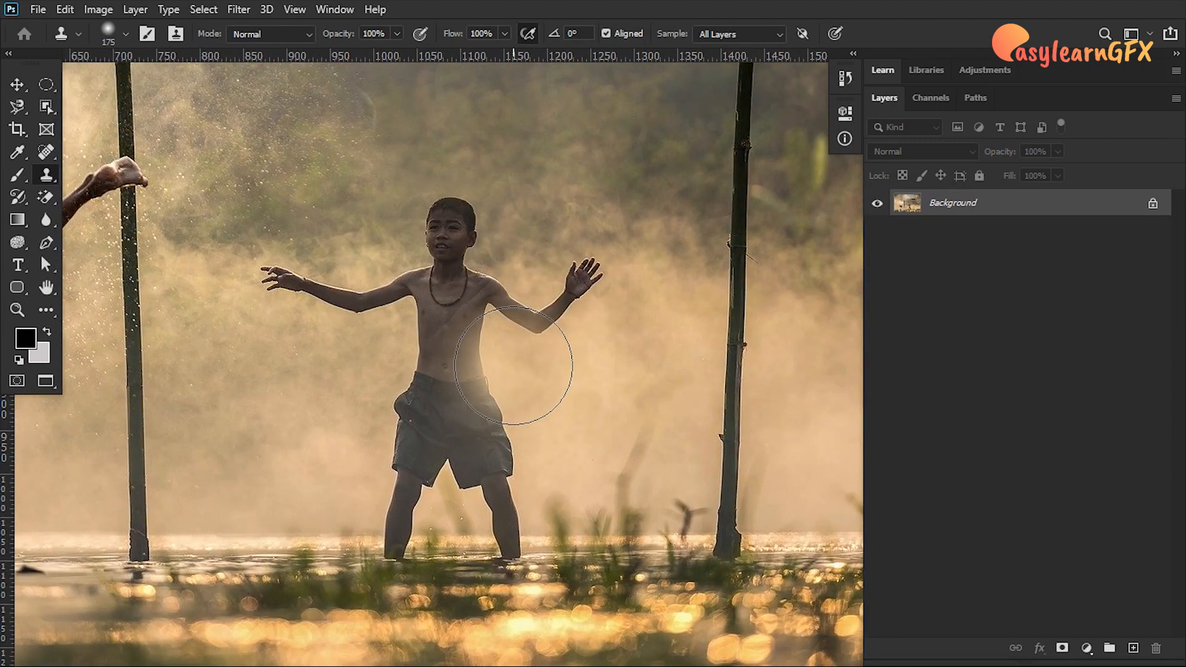
mouse_move(543, 352)
mouse_down()
mouse_move(597, 333)
mouse_move(616, 378)
mouse_up()
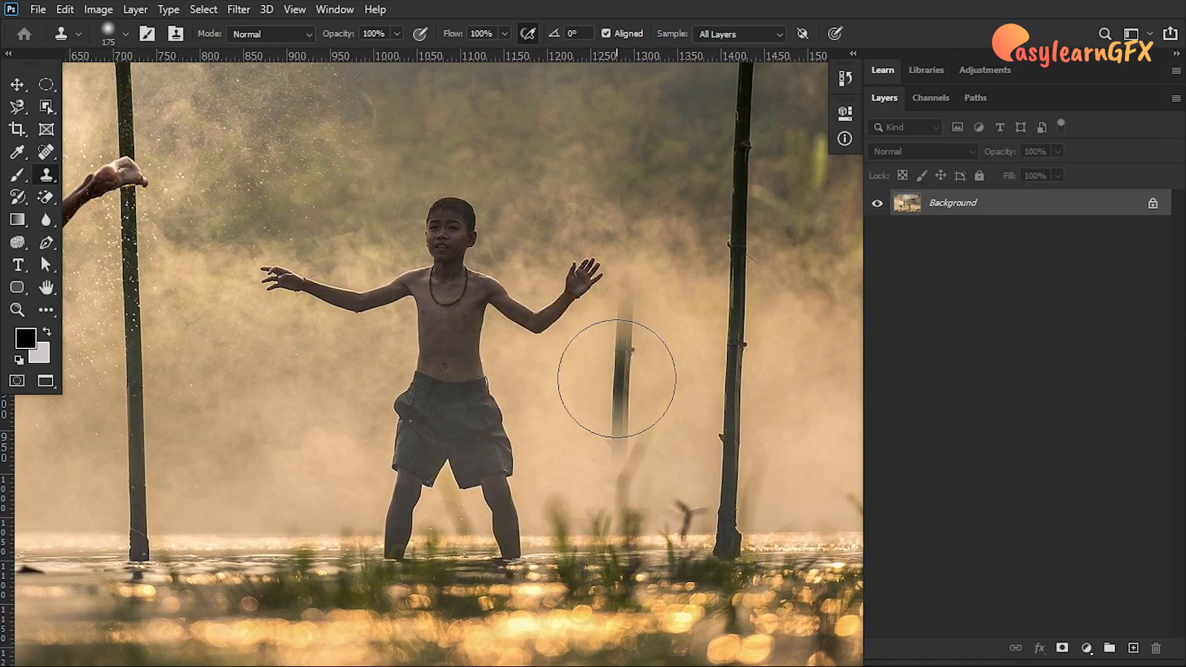
key(ctrl+z)
Step: Reduce the Clone Stamp brush to 60 px, try a stroke beside the boy's raised hand, and undo it
key(ctrl+plus)
key(ctrl+plus)
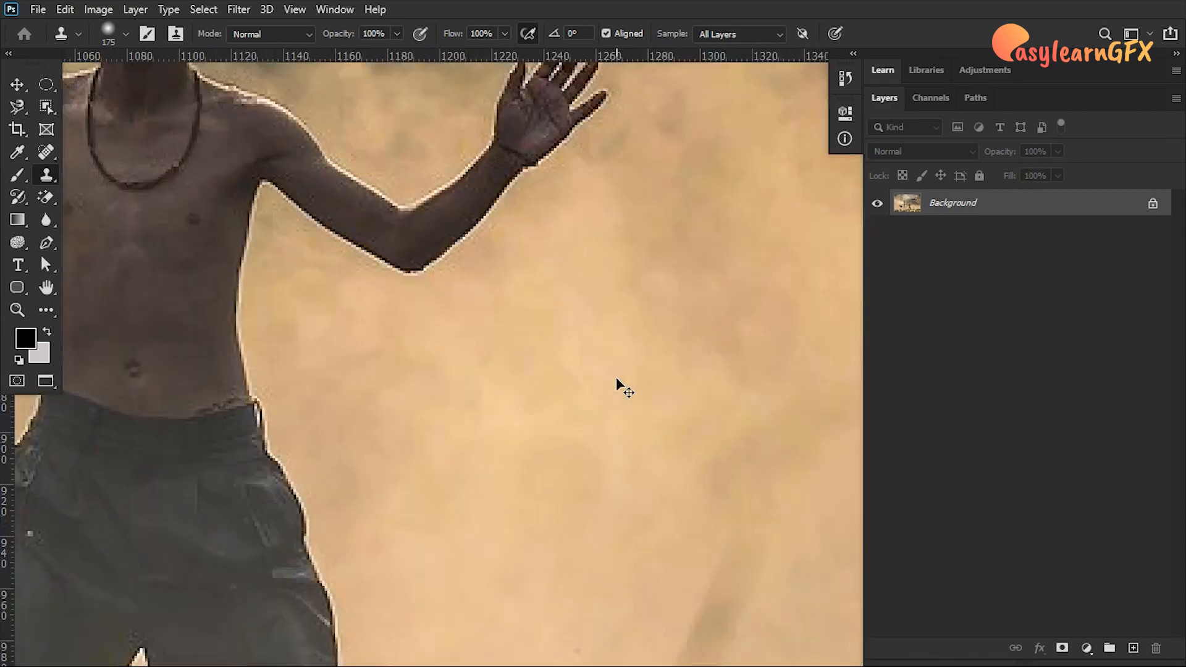
mouse_move(656, 266)
mouse_down()
mouse_move(617, 430)
mouse_move(536, 465)
mouse_up()
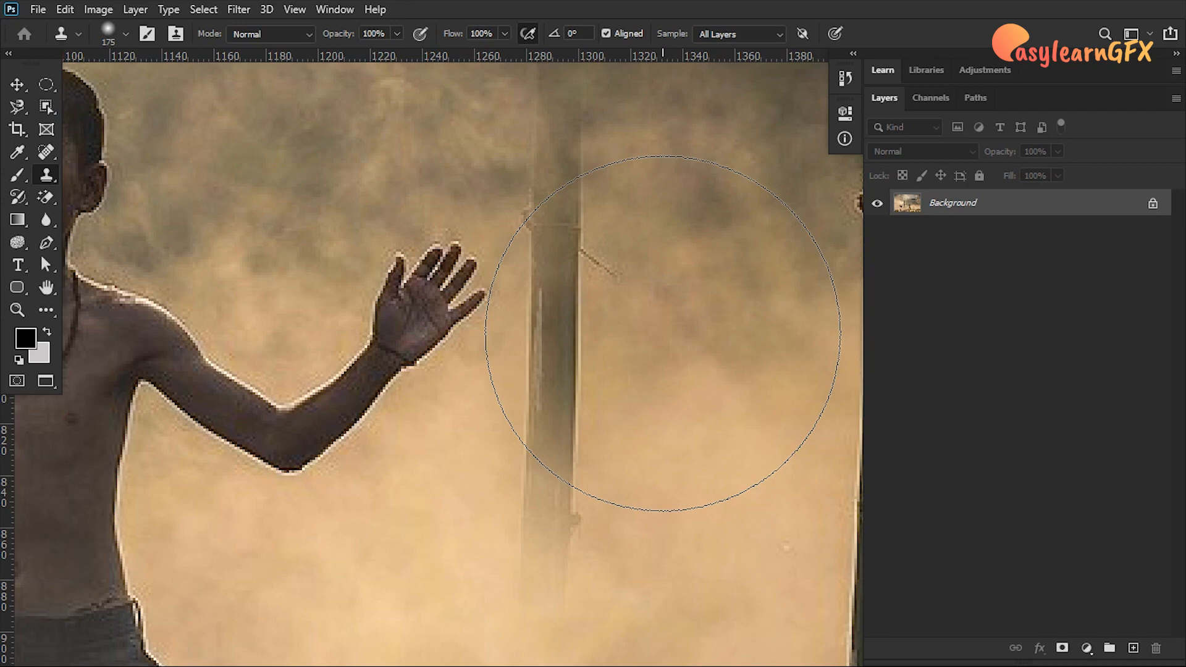
key(bracketleft)
key(bracketleft)
key(bracketleft)
key(bracketleft)
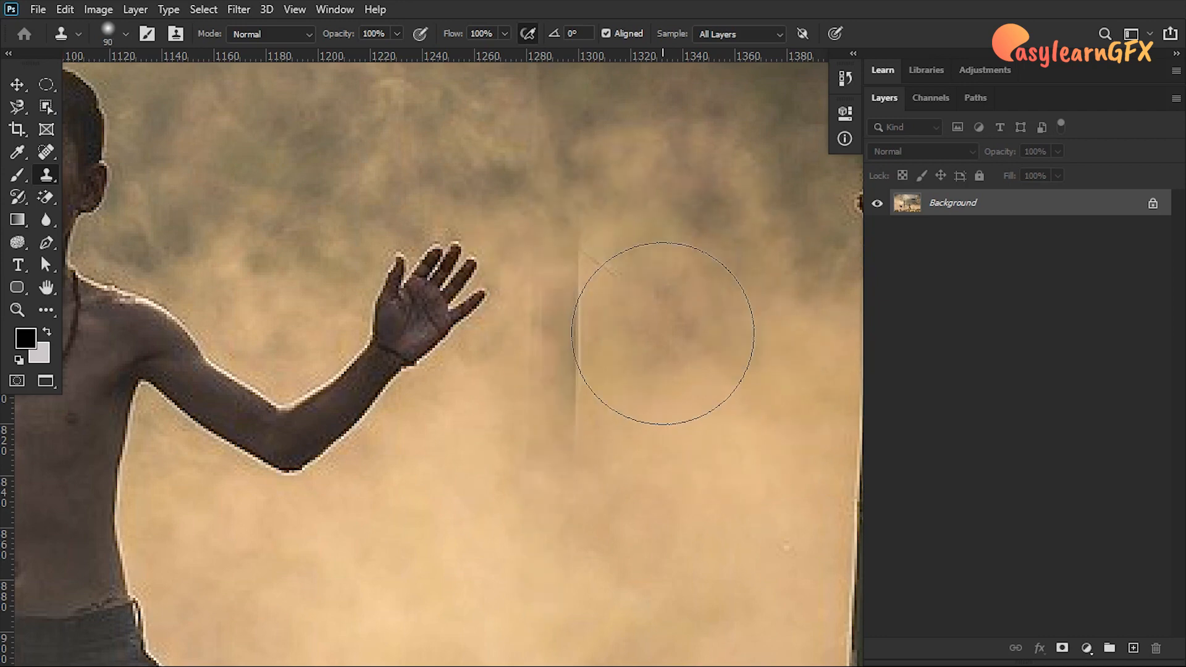
key(bracketleft)
key(bracketleft)
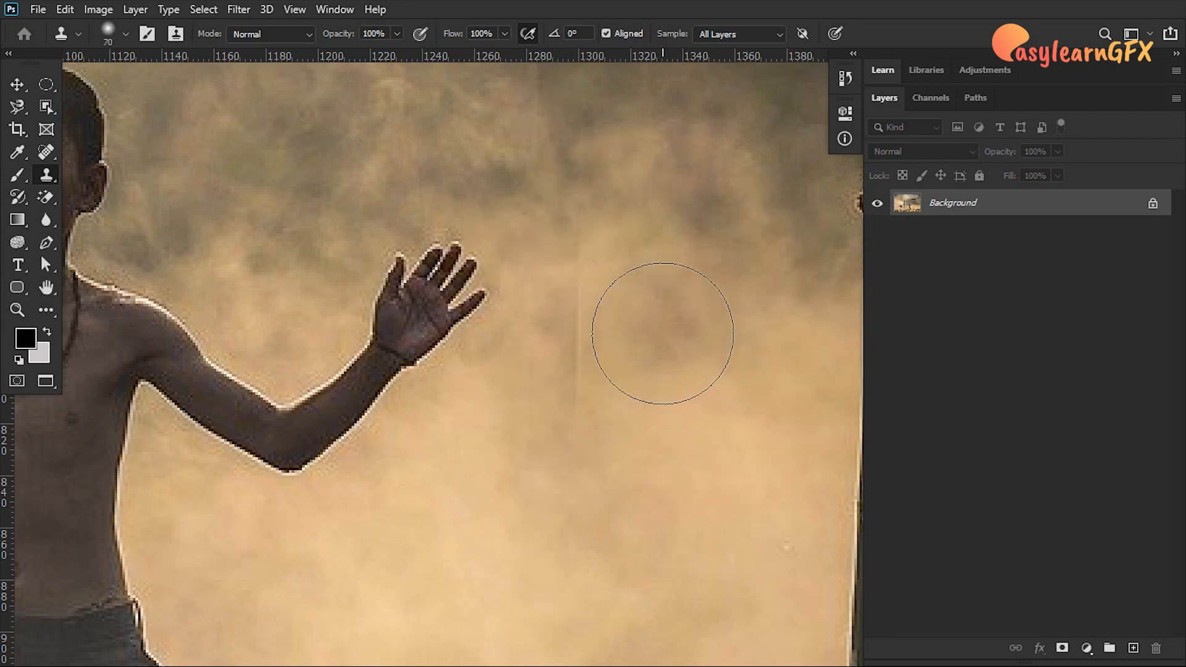
key(bracketleft)
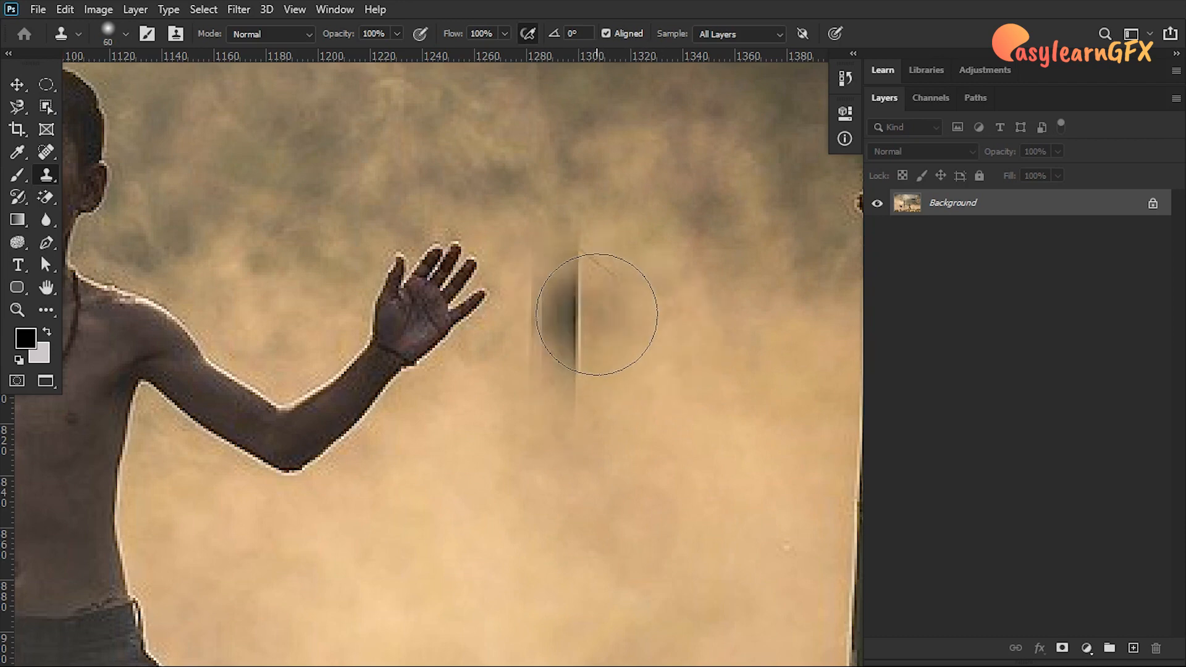
drag(597, 314, 569, 314)
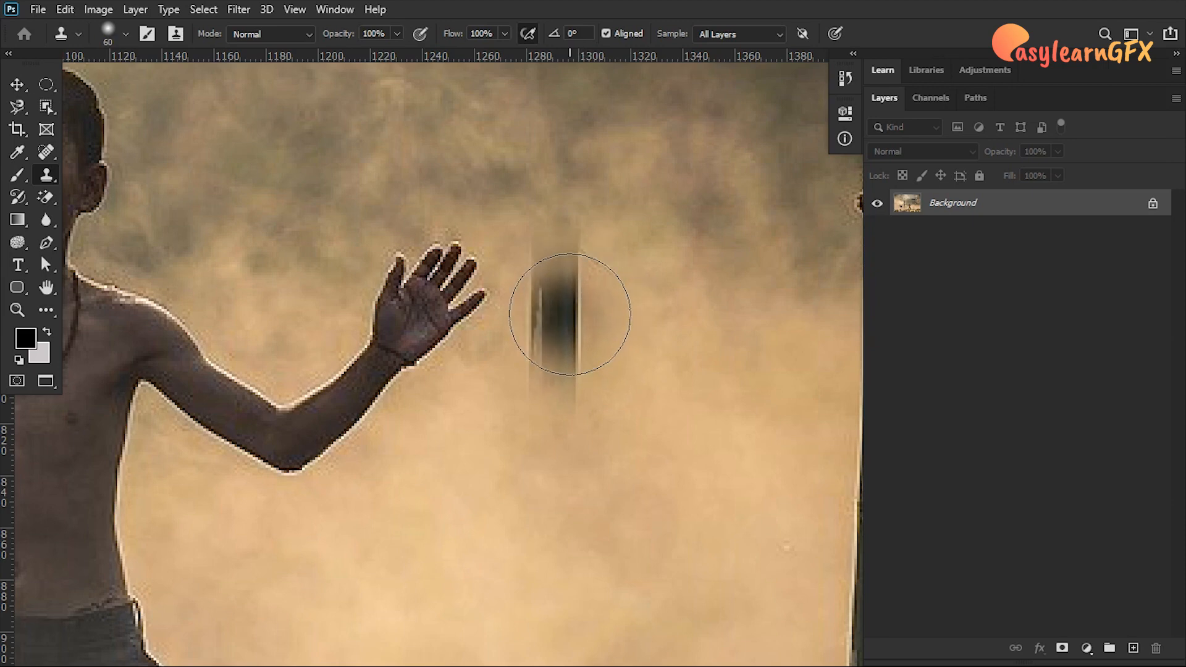
key(ctrl+z)
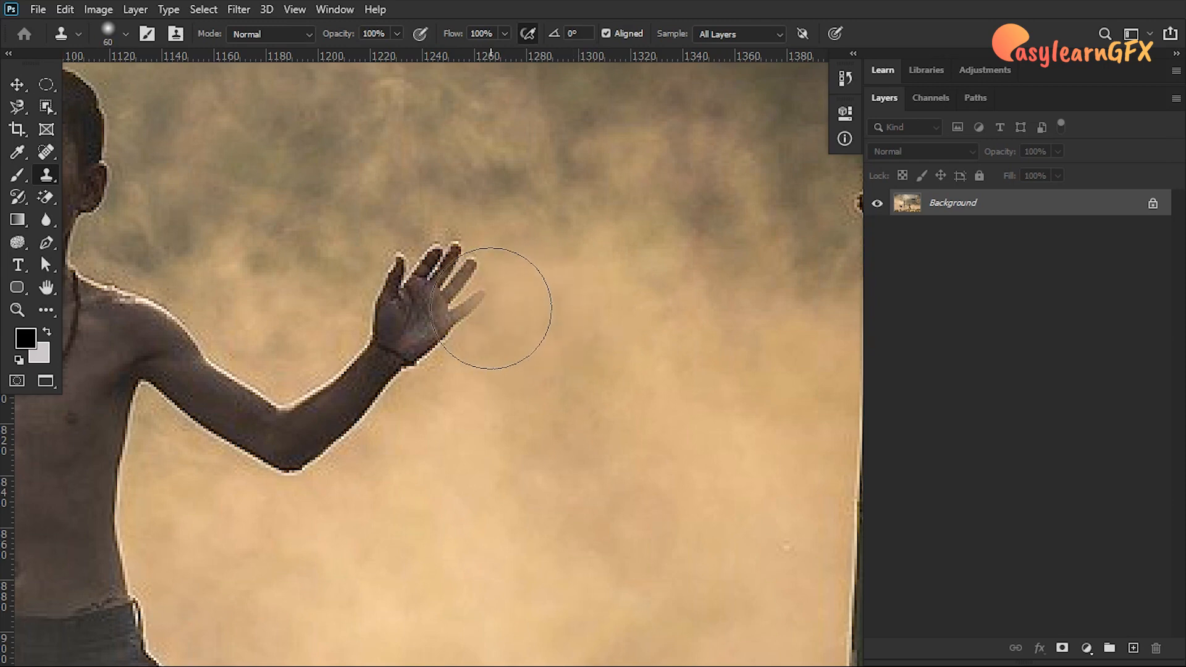
Step: Clone sampled haze over the boy's raised hand and forearm, back to the upper arm
drag(503, 305, 416, 304)
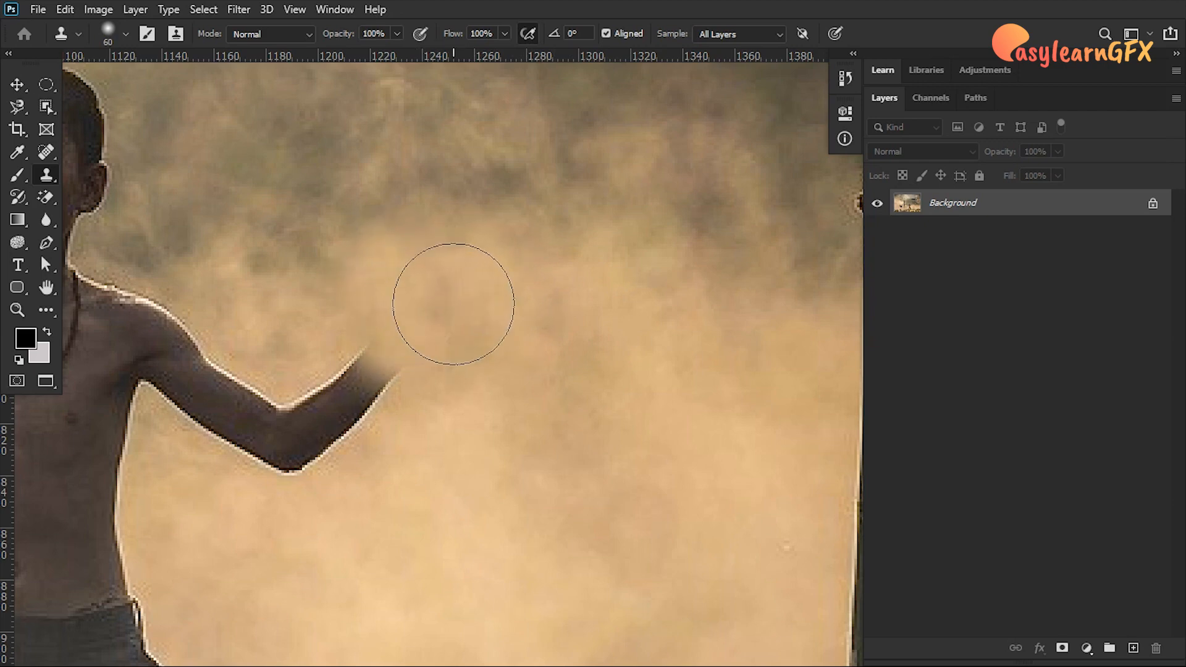
mouse_move(559, 361)
mouse_down()
mouse_move(515, 362)
mouse_move(616, 335)
mouse_move(516, 337)
mouse_move(565, 370)
mouse_move(591, 371)
mouse_up()
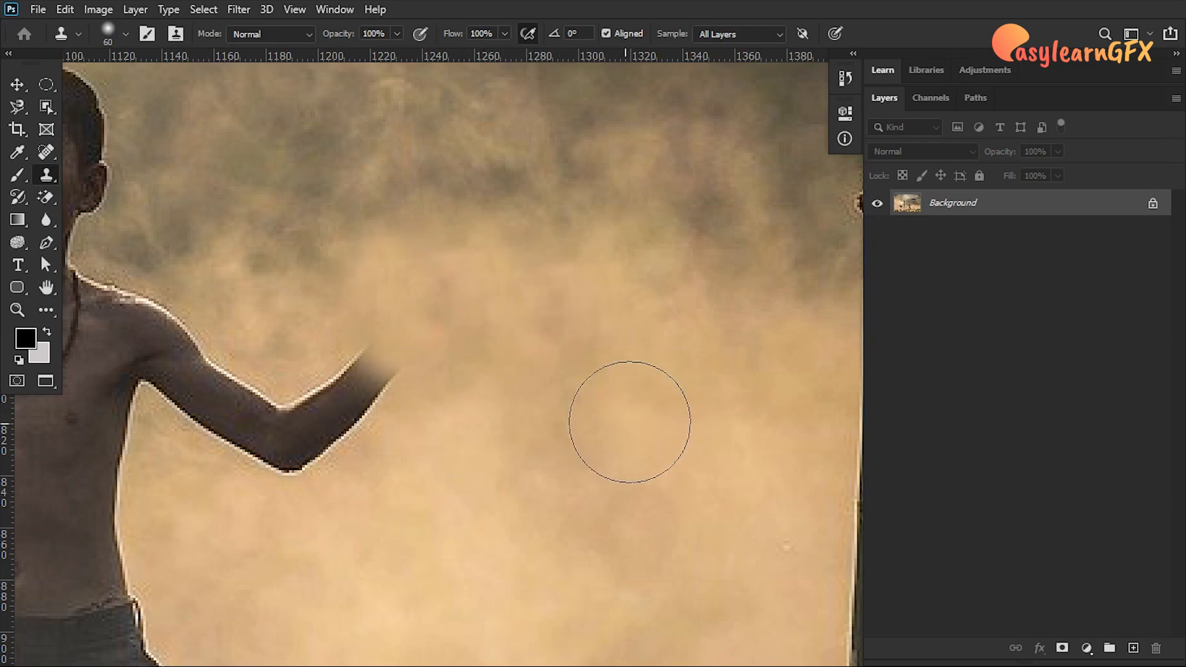
drag(495, 445, 590, 373)
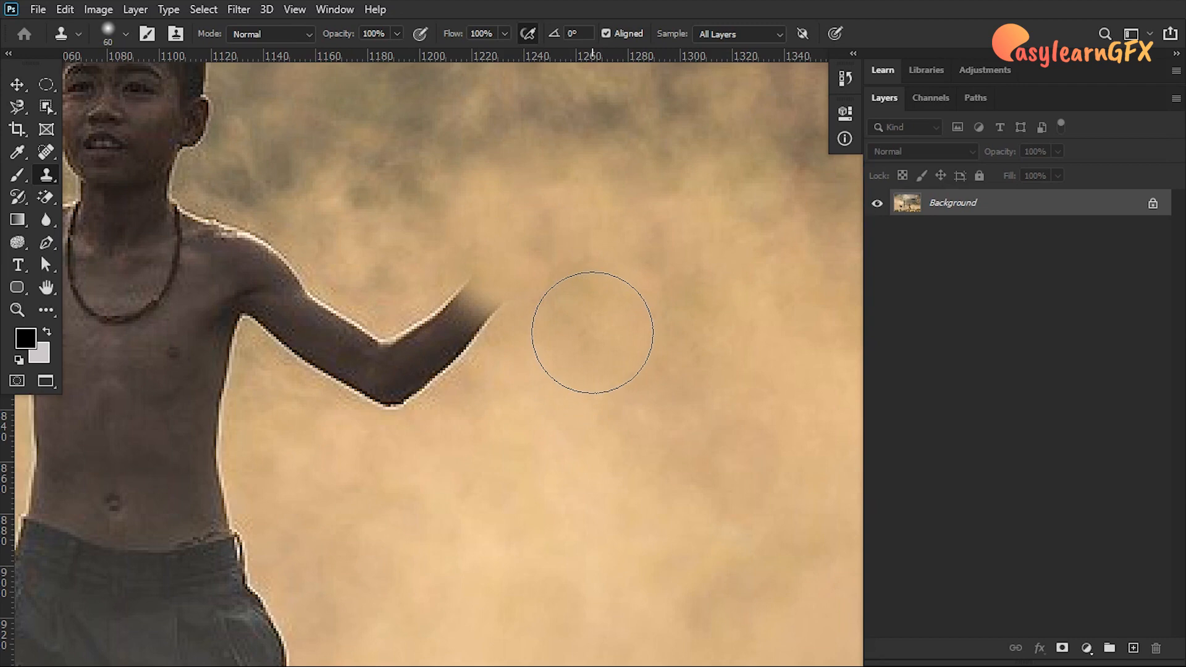
alt+click(592, 332)
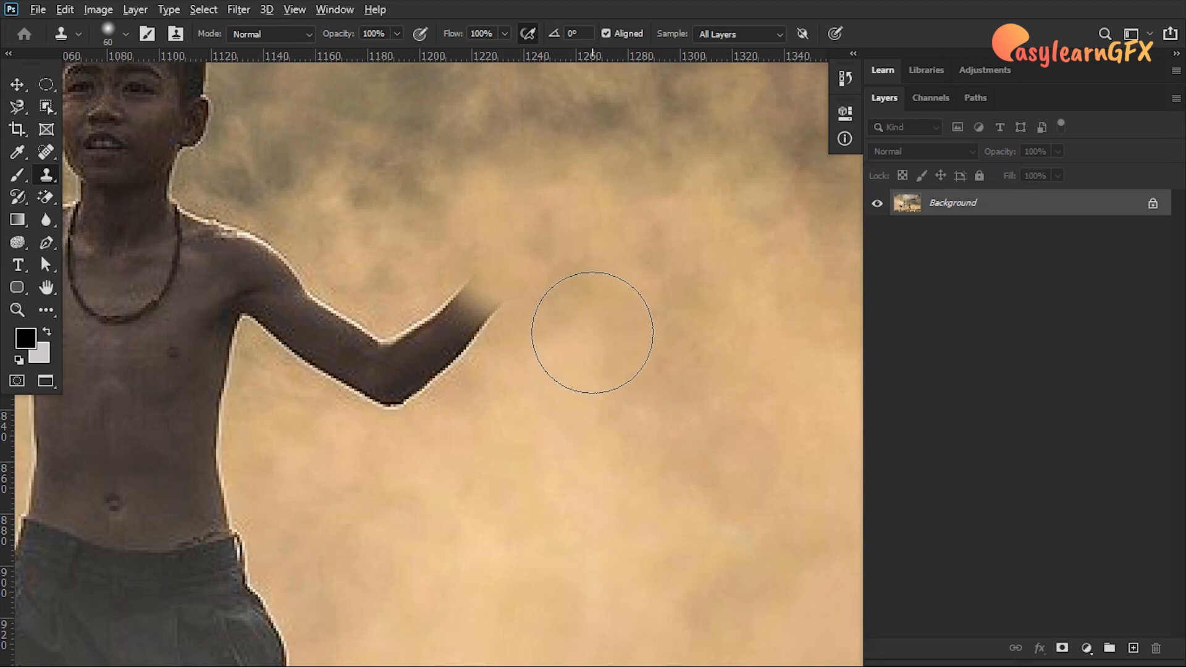
mouse_move(550, 313)
mouse_down()
mouse_move(462, 312)
mouse_move(429, 333)
mouse_move(450, 317)
mouse_up()
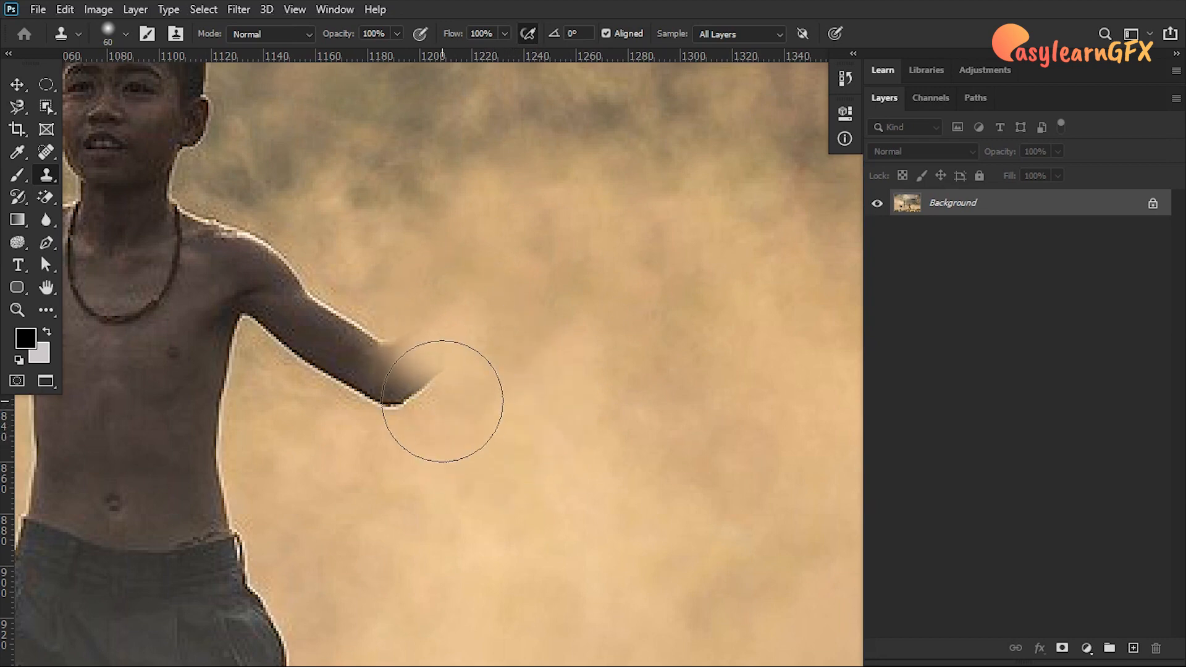
mouse_move(443, 401)
mouse_down()
mouse_move(379, 355)
mouse_move(370, 372)
mouse_up()
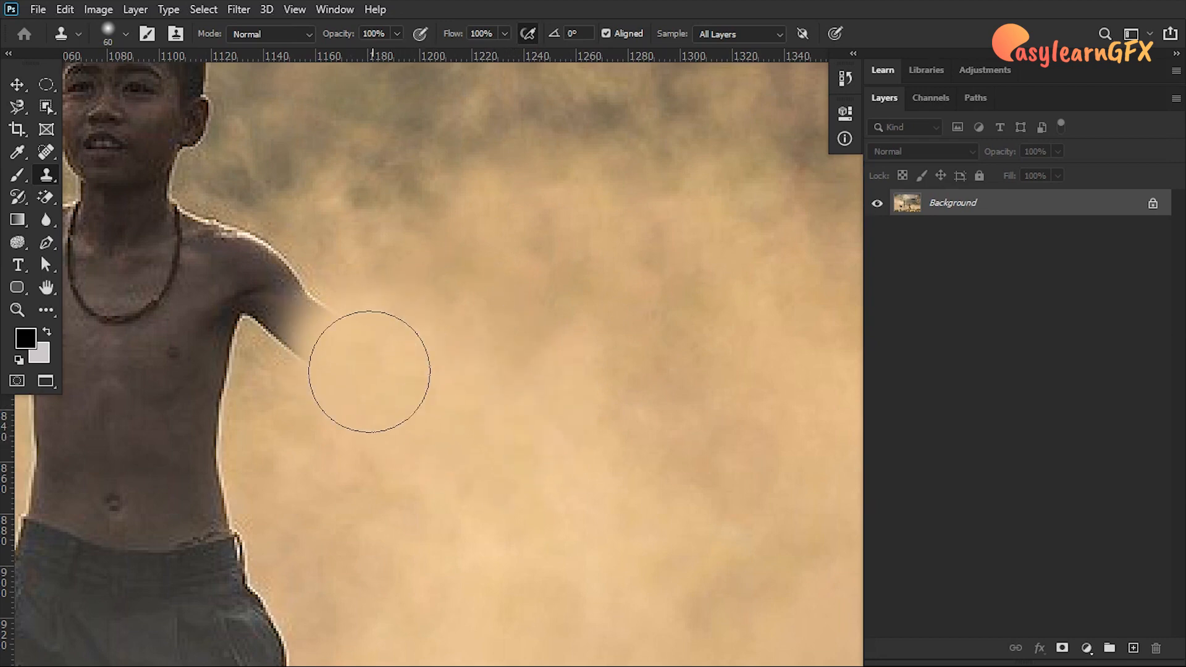
Step: Sample the haze to the right of the boy's waist and clone it across his midriff above the shorts
drag(365, 419, 524, 423)
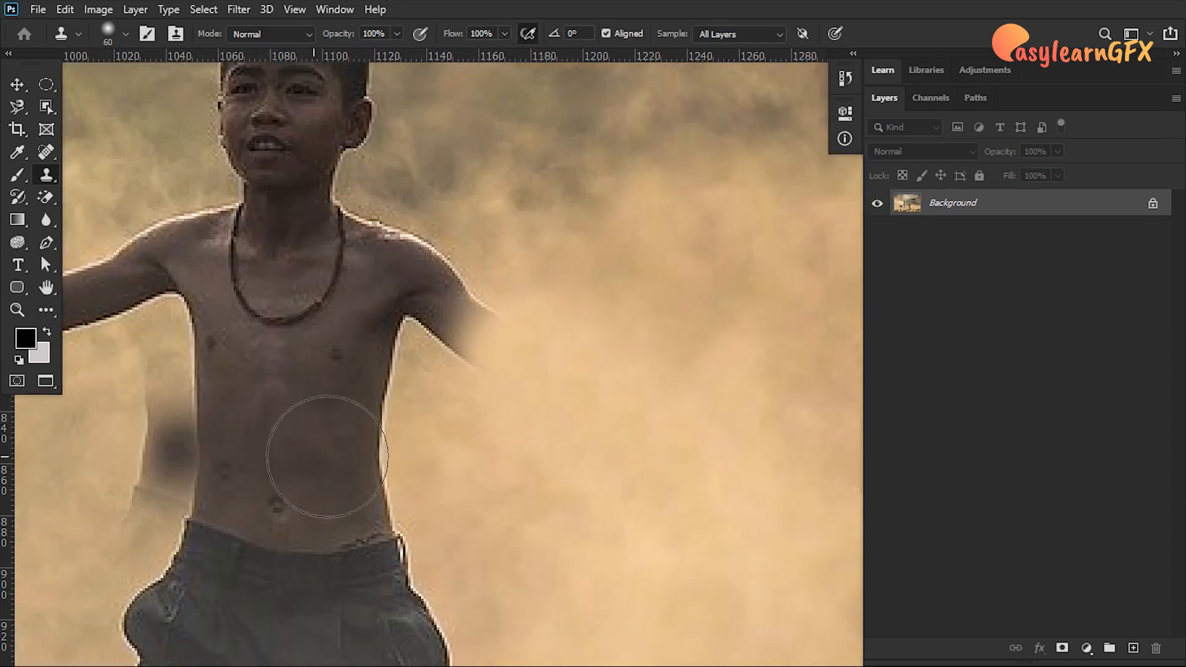
drag(477, 477, 496, 454)
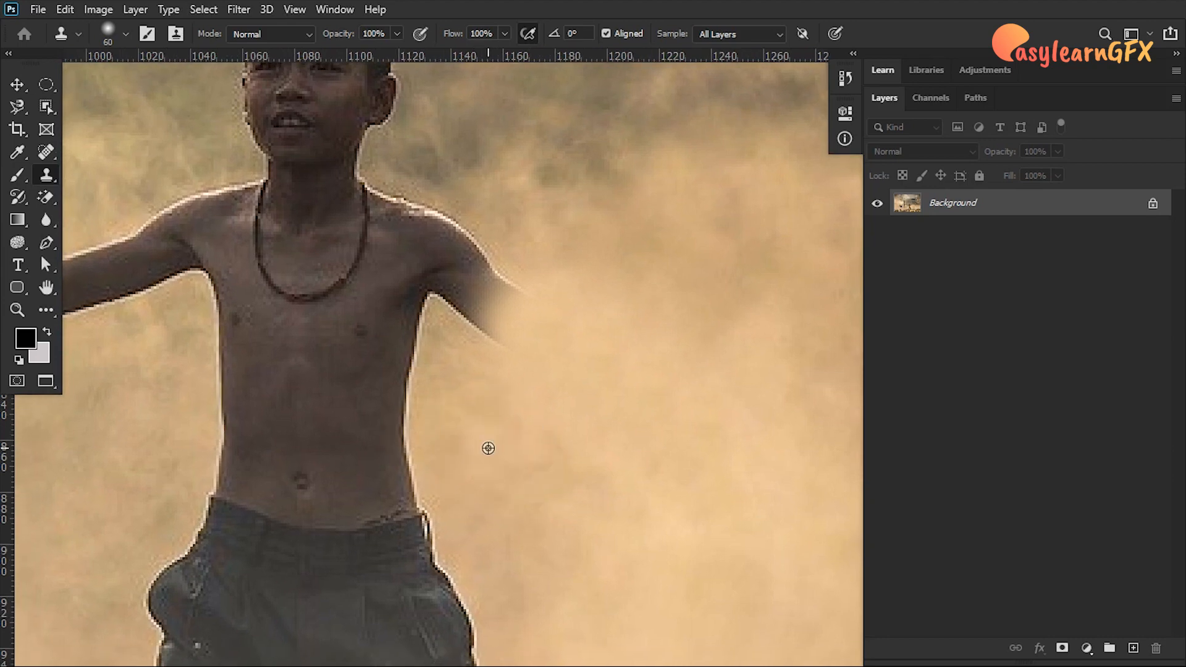
alt+click(488, 448)
mouse_move(393, 451)
mouse_down()
mouse_move(353, 446)
mouse_move(350, 429)
mouse_move(313, 418)
mouse_move(236, 441)
mouse_up()
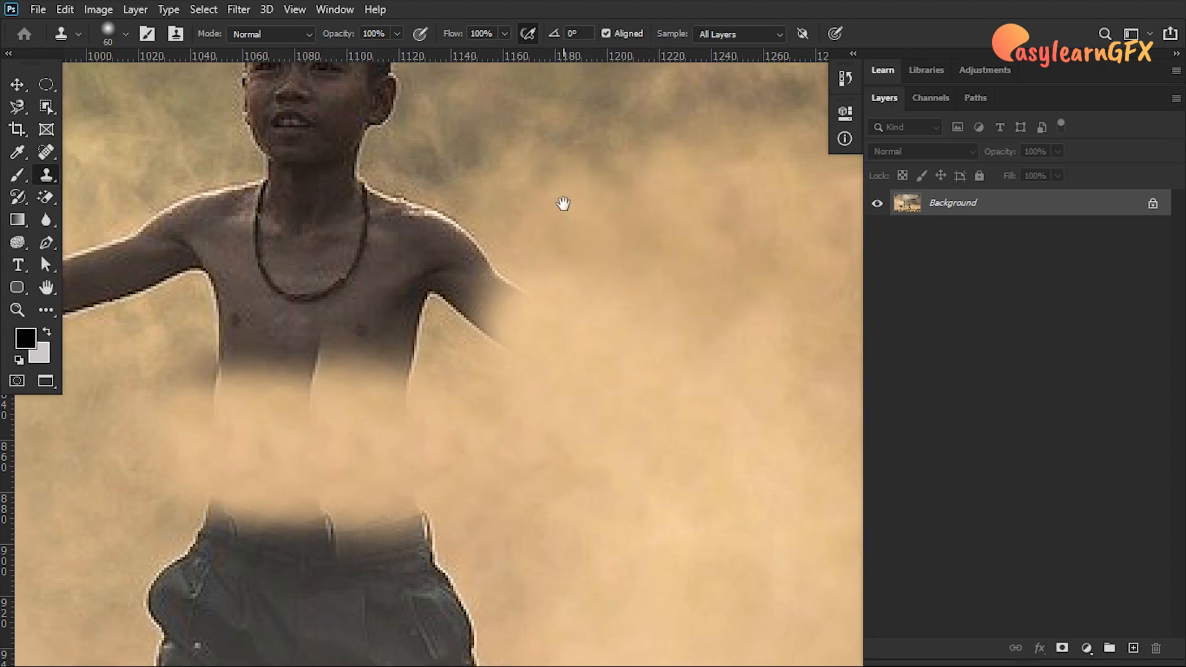
Step: Enlarge the Clone Stamp brush to 80 px, sample the background beside the boy's head, and clone it over his head and neck
drag(561, 201, 632, 347)
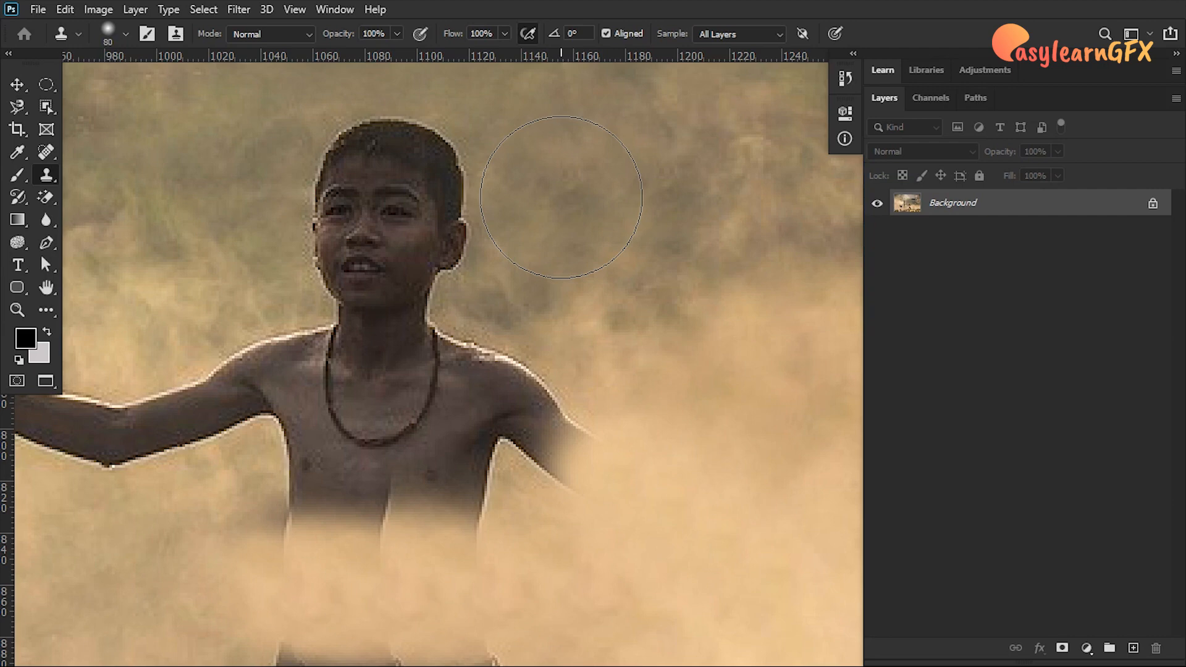
click(561, 197)
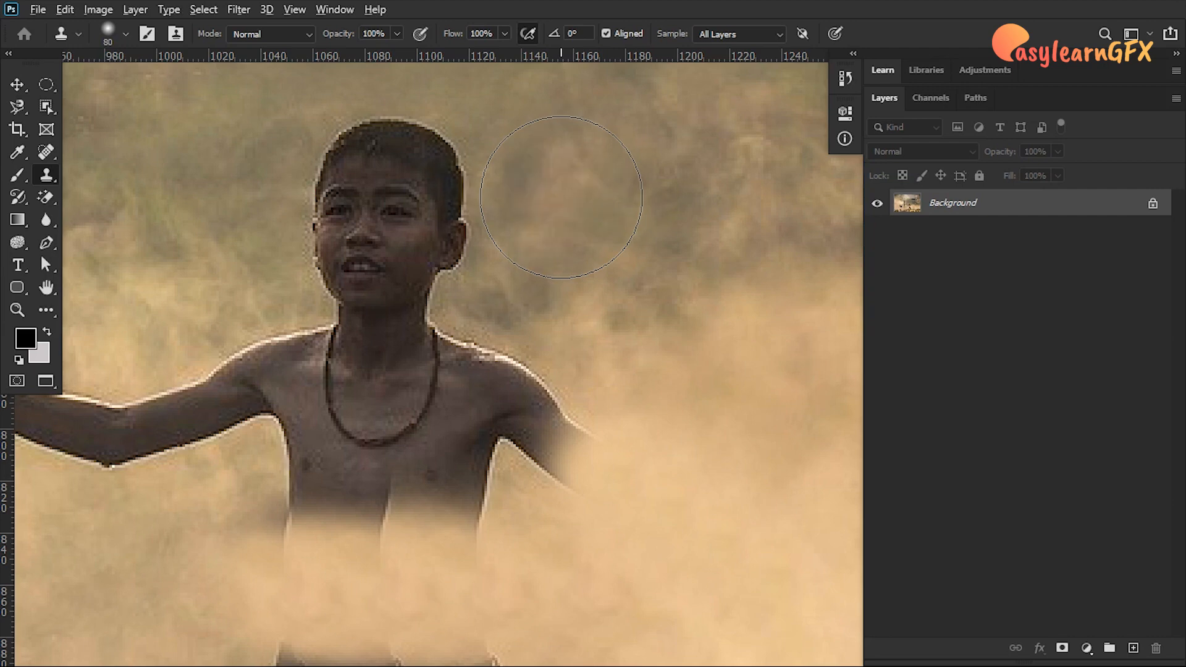
click(441, 202)
key(ctrl+z)
mouse_move(450, 204)
mouse_down()
mouse_move(344, 198)
mouse_move(397, 185)
mouse_move(367, 177)
mouse_up()
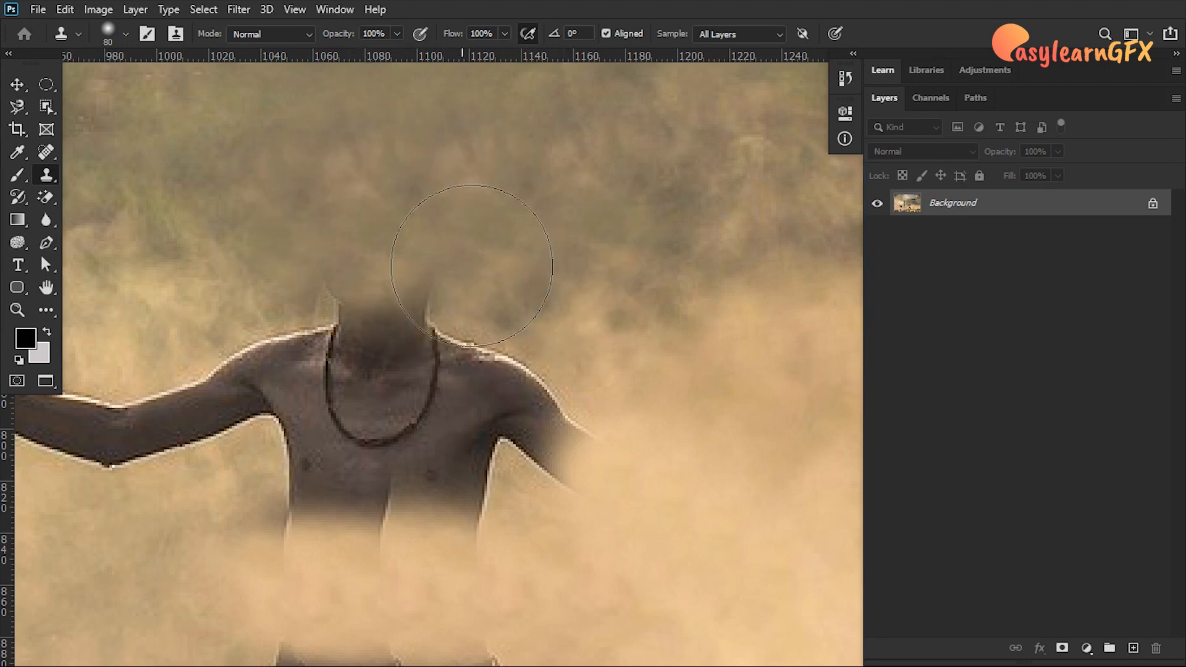
mouse_move(472, 265)
mouse_down()
mouse_move(391, 243)
mouse_move(371, 267)
mouse_move(337, 260)
mouse_move(346, 272)
mouse_up()
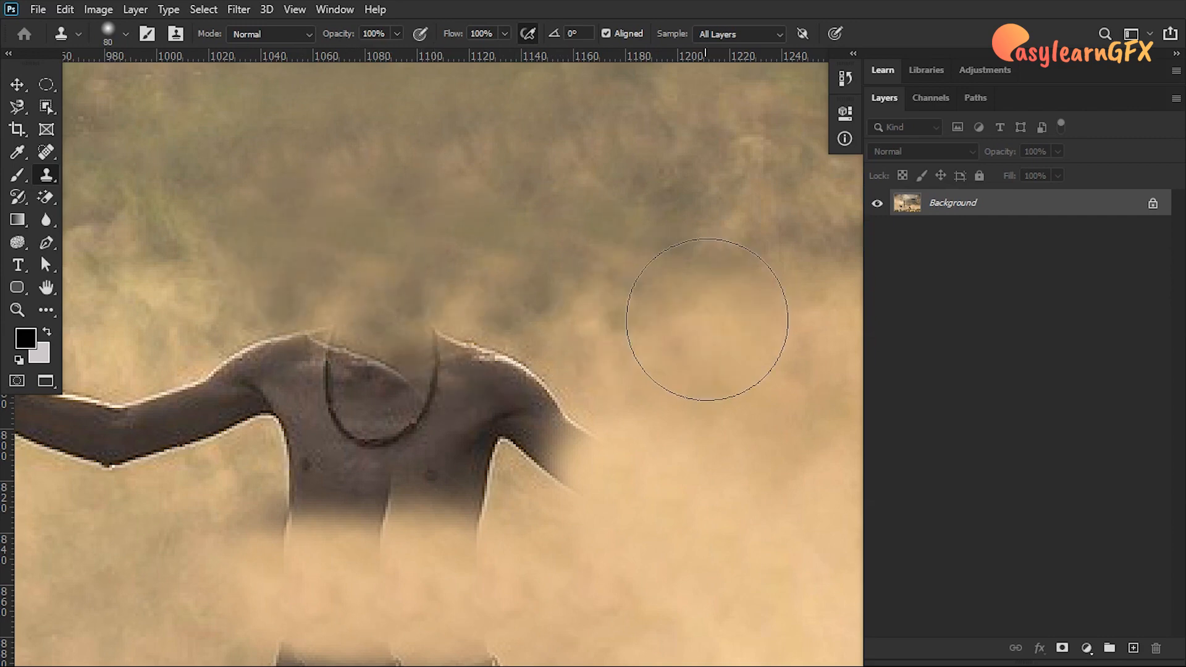
Step: Clone sampled haze over the boy's chest, both shoulders and the stump of the removed arm
scroll(619, 309, down, 3)
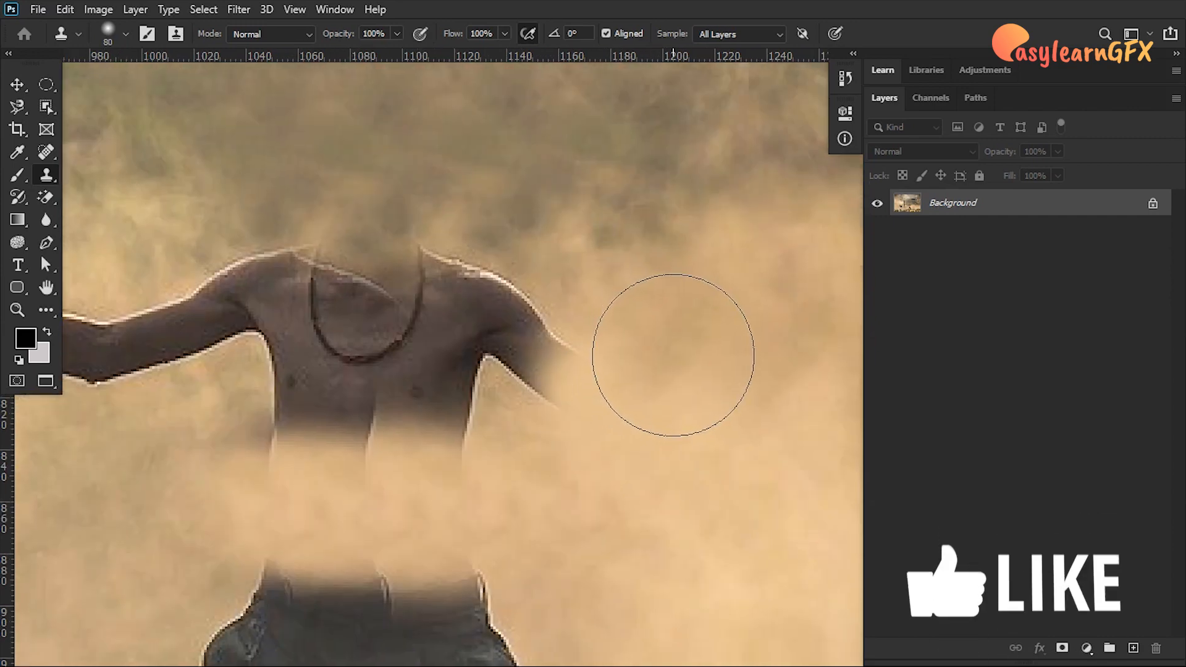
drag(574, 358, 370, 343)
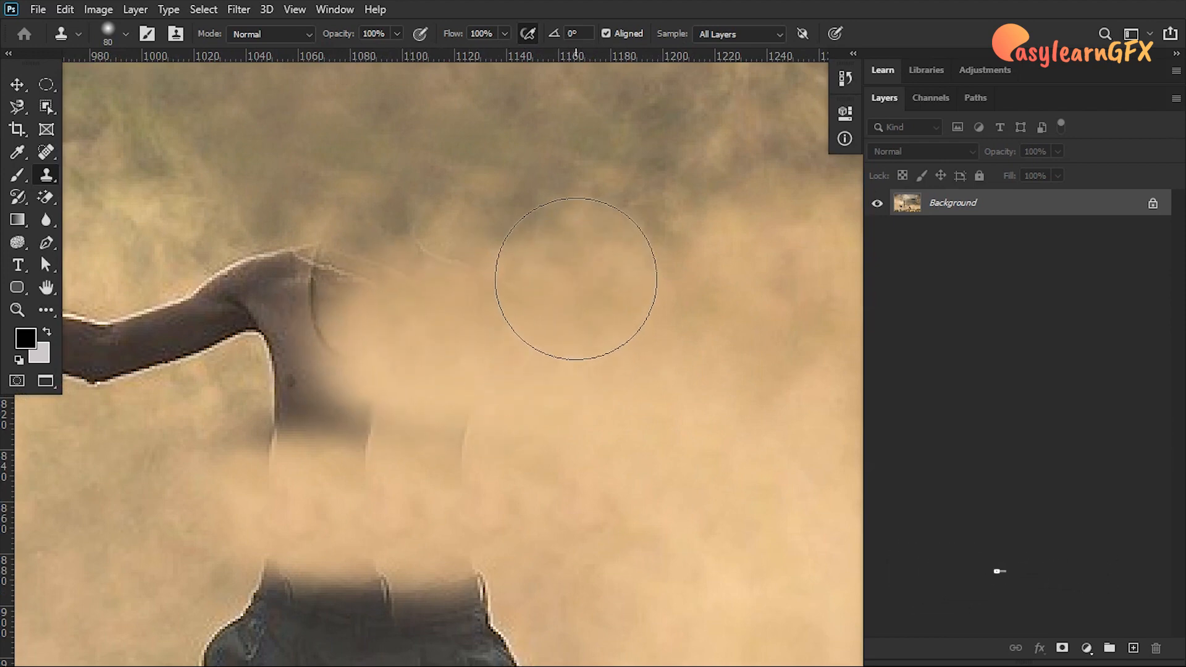
alt+click(578, 271)
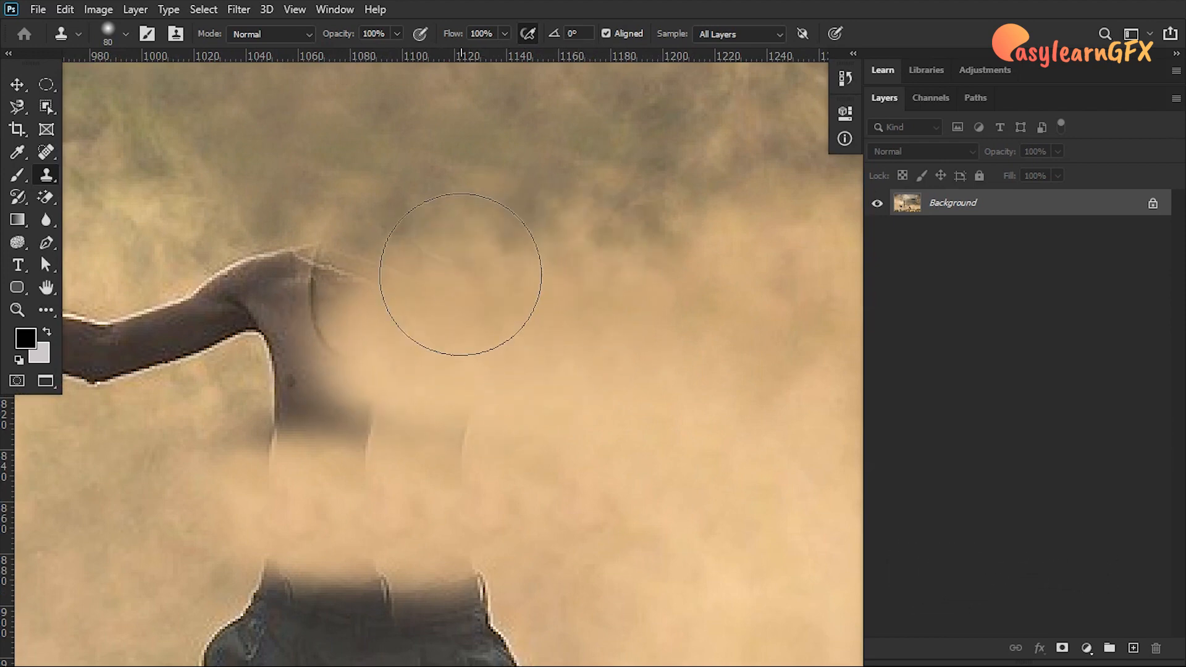
mouse_move(424, 286)
mouse_down()
mouse_move(370, 291)
mouse_move(365, 277)
mouse_move(284, 288)
mouse_move(359, 346)
mouse_up()
Step: Try to clone haze sampled below the outstretched arm over the remaining torso, and undo the strokes
mouse_move(463, 382)
mouse_down()
mouse_move(623, 355)
mouse_move(705, 306)
mouse_up()
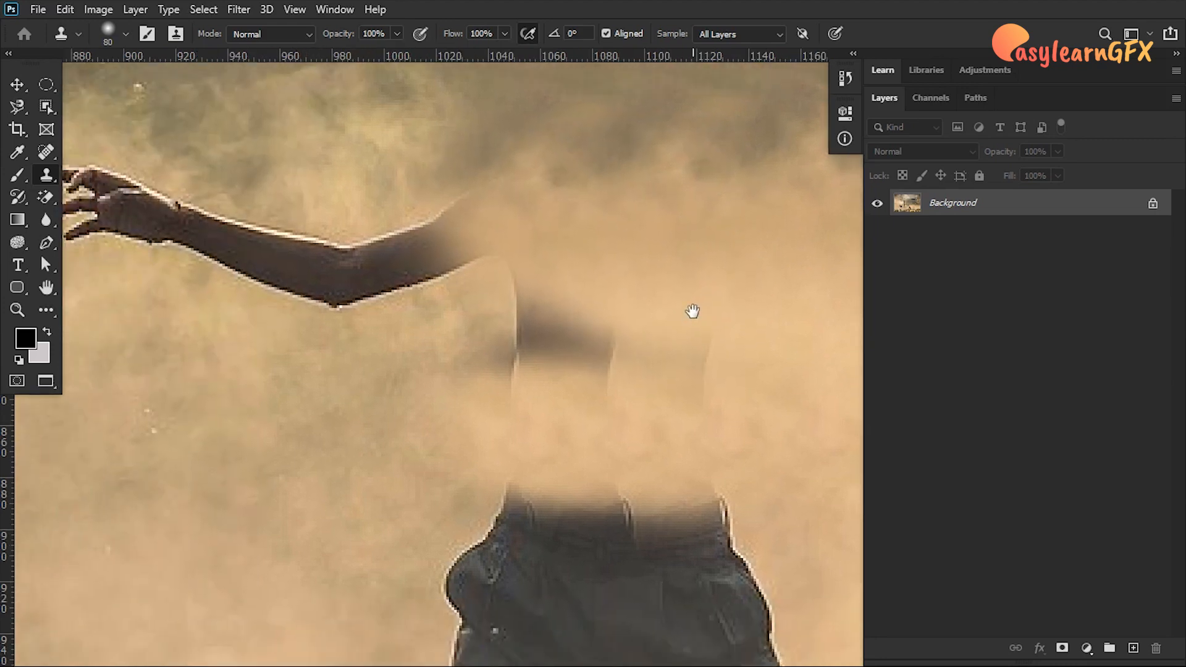
mouse_move(411, 406)
mouse_down()
mouse_move(380, 457)
mouse_move(402, 420)
mouse_up()
mouse_move(486, 425)
mouse_down()
mouse_move(515, 388)
mouse_move(584, 361)
mouse_move(477, 395)
mouse_move(369, 405)
mouse_move(633, 337)
mouse_move(635, 379)
mouse_move(463, 302)
mouse_move(609, 353)
mouse_move(668, 362)
mouse_move(518, 312)
mouse_move(673, 359)
mouse_move(428, 270)
mouse_move(565, 335)
mouse_move(677, 371)
mouse_up()
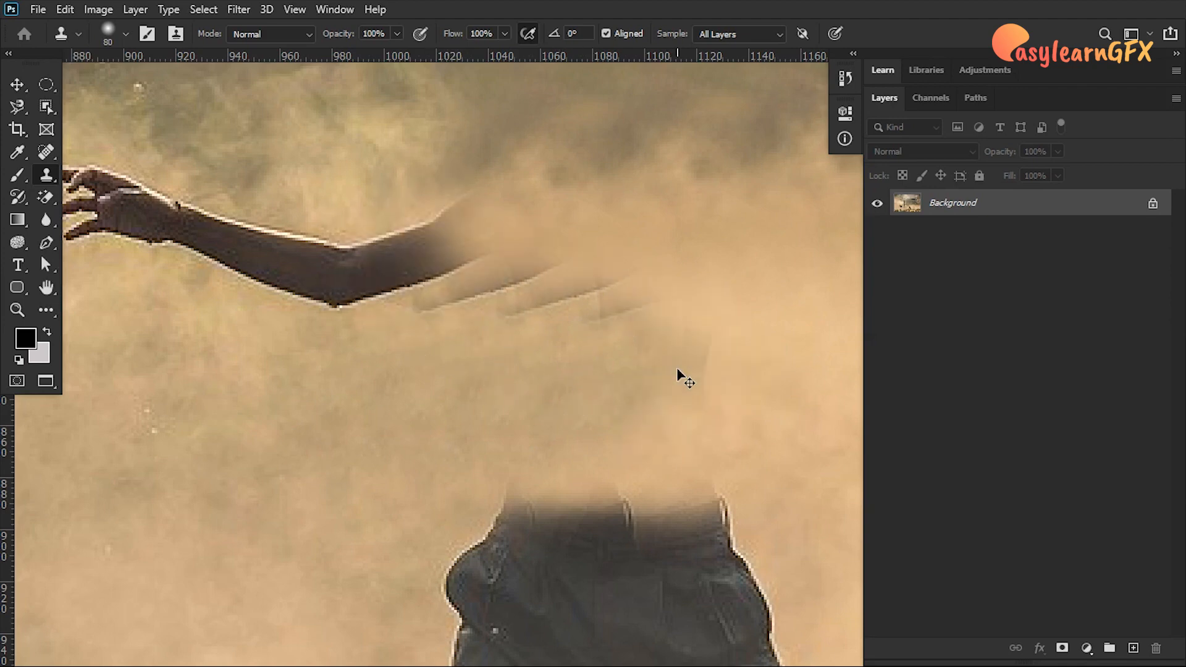
key(ctrl+z)
key(ctrl+z)
key(ctrl+z)
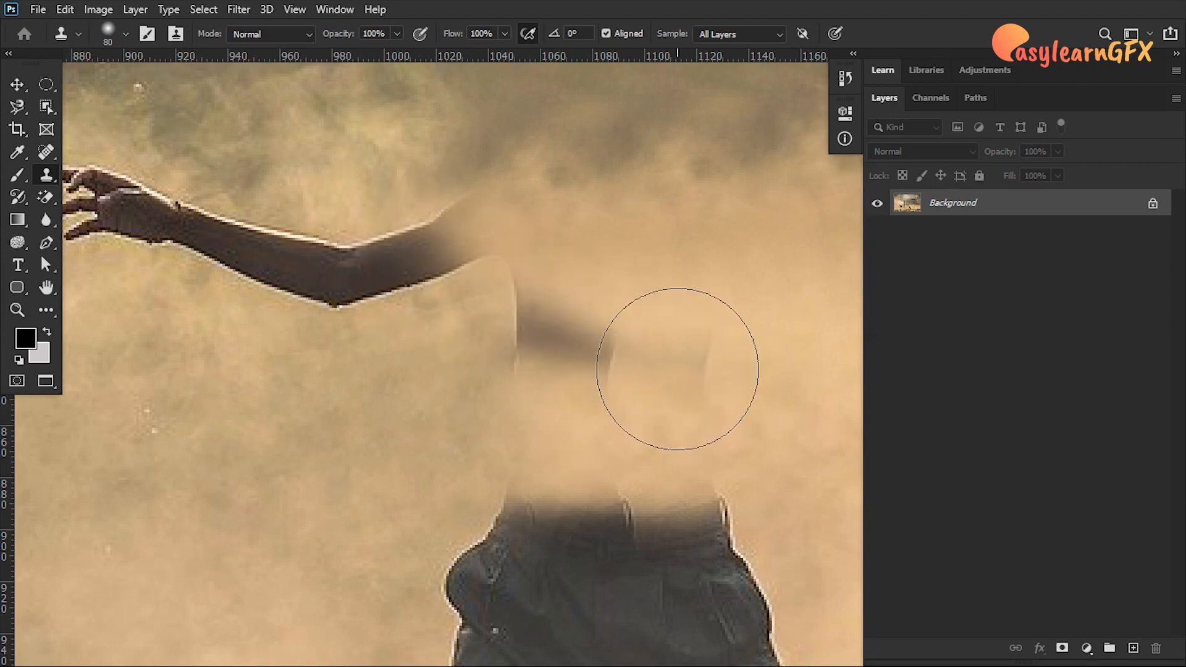
key(ctrl+z)
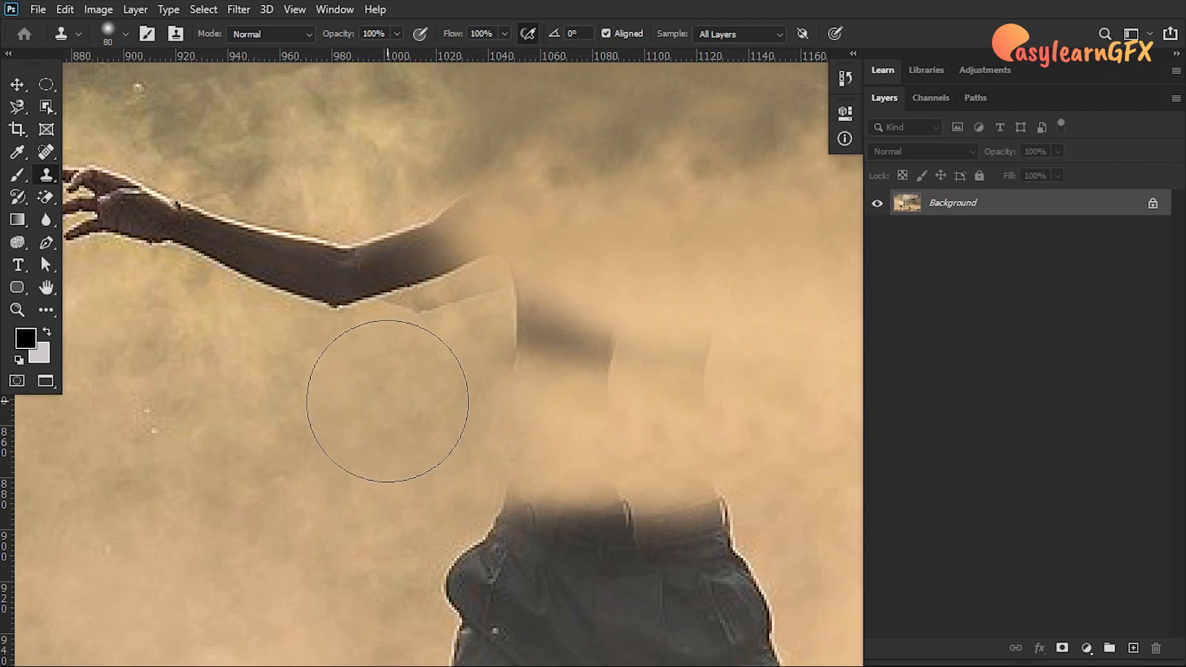
Step: Resample the haze below the outstretched arm and clone it over the torso remnants above the shorts
mouse_move(437, 402)
mouse_down()
mouse_move(478, 399)
mouse_move(527, 370)
mouse_move(556, 368)
mouse_move(510, 393)
mouse_move(590, 361)
mouse_move(625, 363)
mouse_up()
alt+click(531, 386)
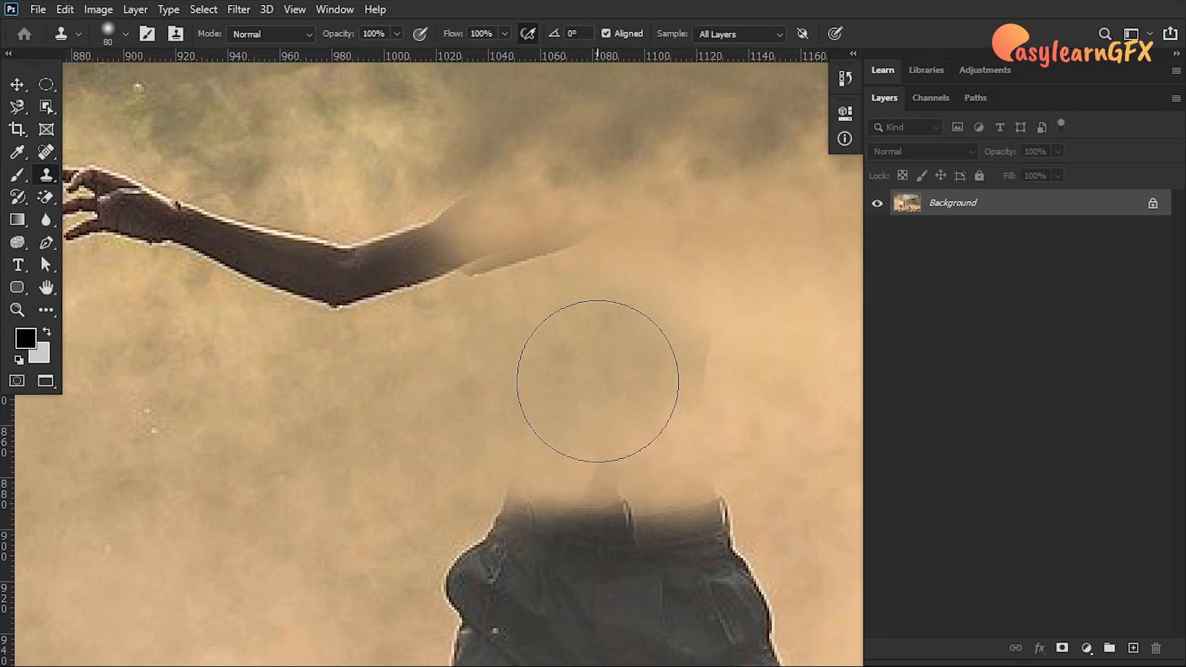
Step: Try cloning the haze beside the outstretched hand over the wrist and forearm with the 80 px brush, and undo the strokes
key(space)
drag(444, 372, 633, 452)
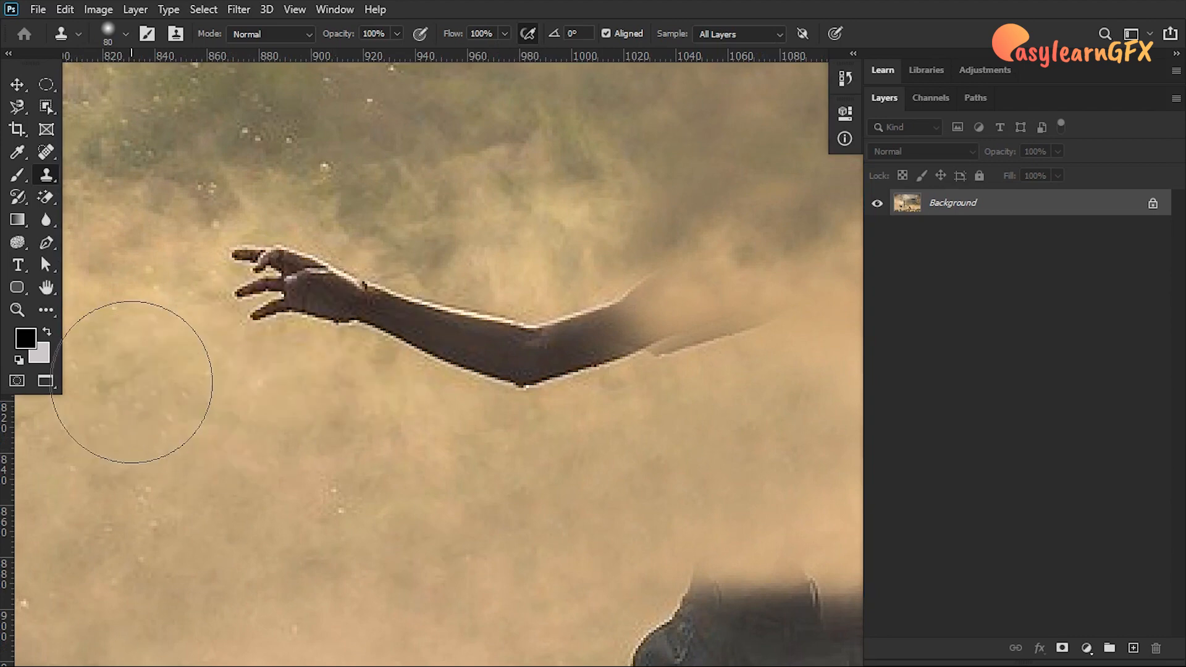
key(space)
drag(159, 407, 264, 445)
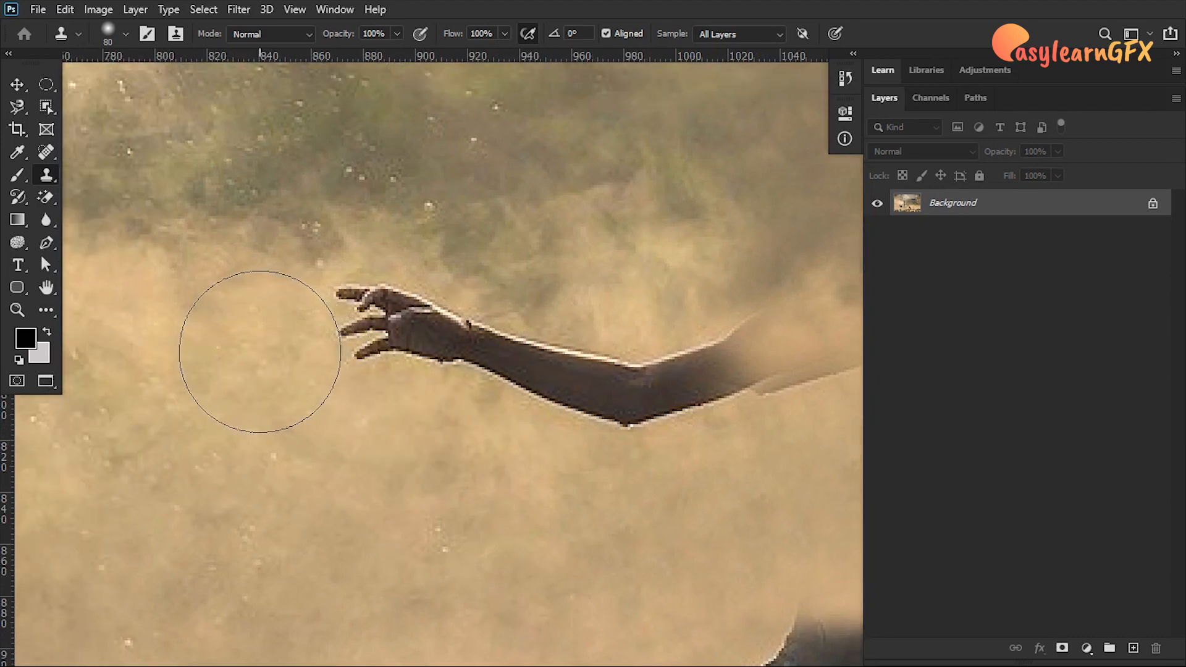
key(p)
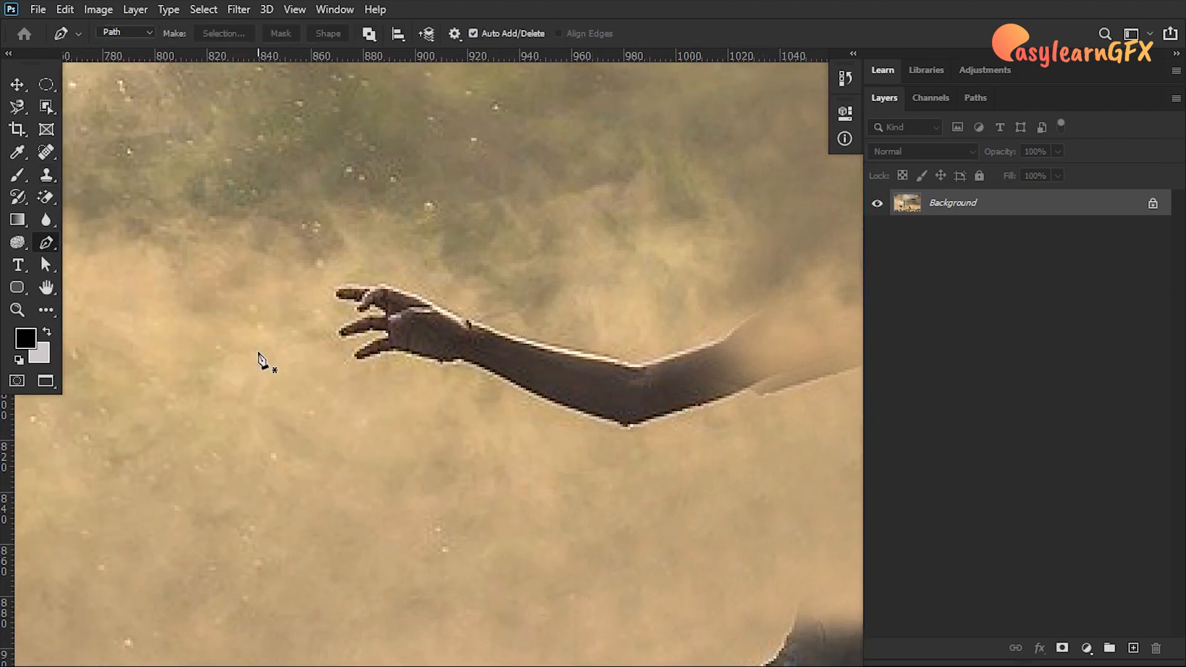
click(47, 178)
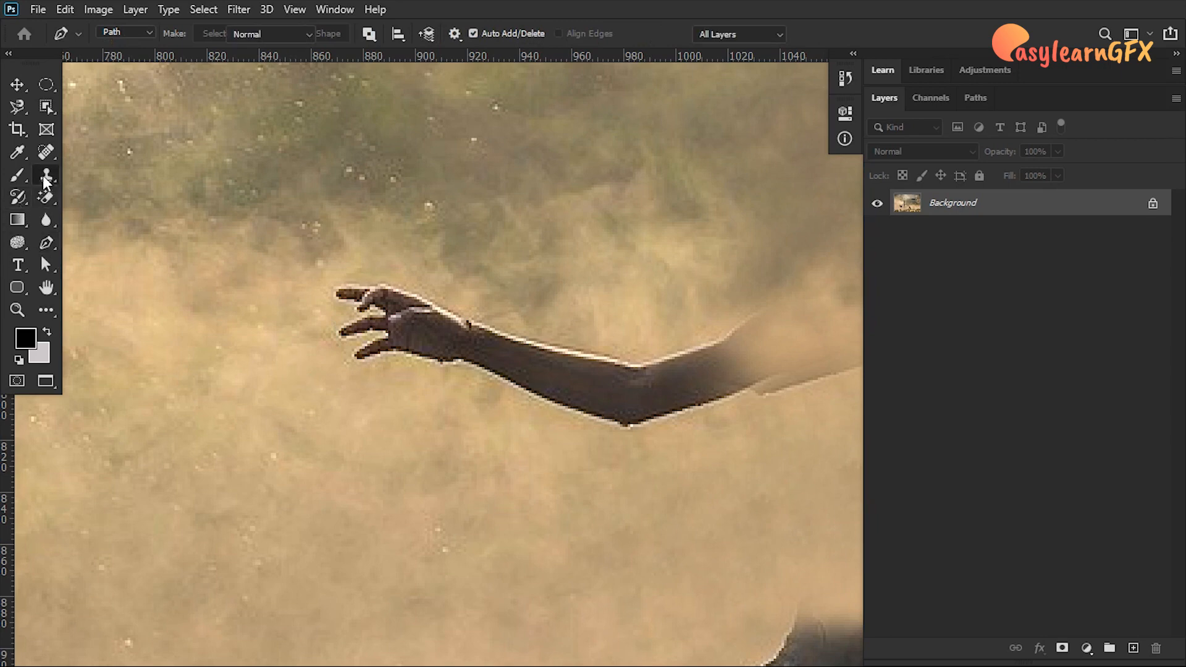
drag(518, 334, 493, 359)
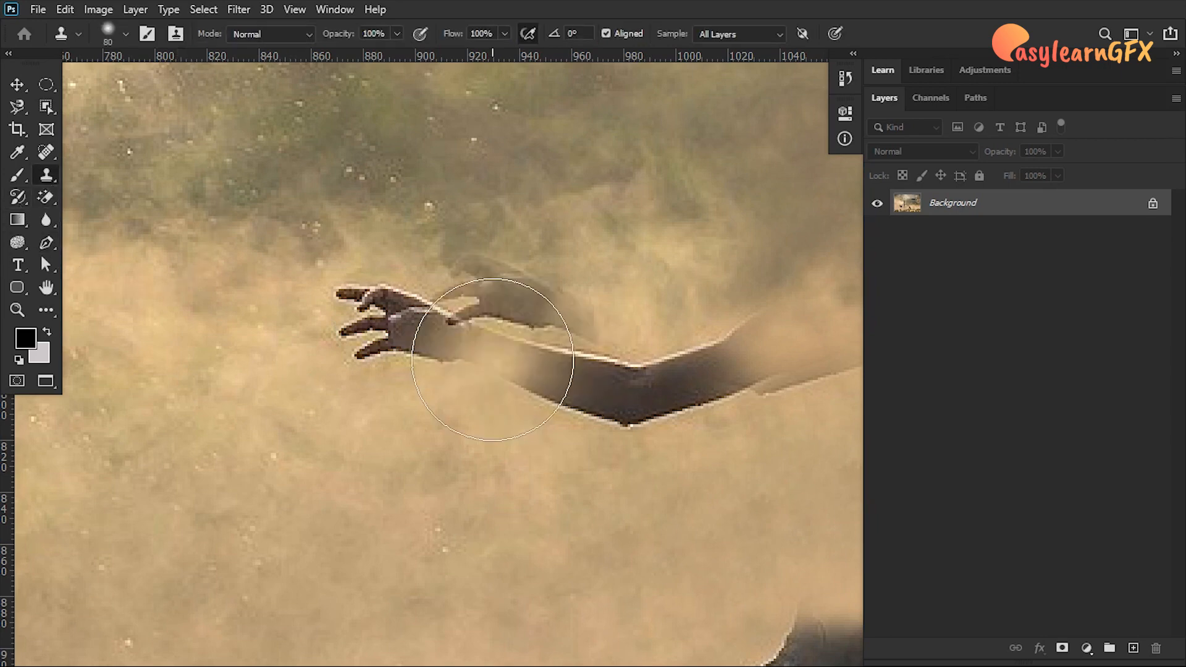
key(ctrl+z)
key(ctrl+z)
Step: Reduce the Clone Stamp brush to 60 px, sample haze beyond the outstretched fingertips, and clone over the whole hand, arm and leftover edge
key(bracketleft)
key(bracketleft)
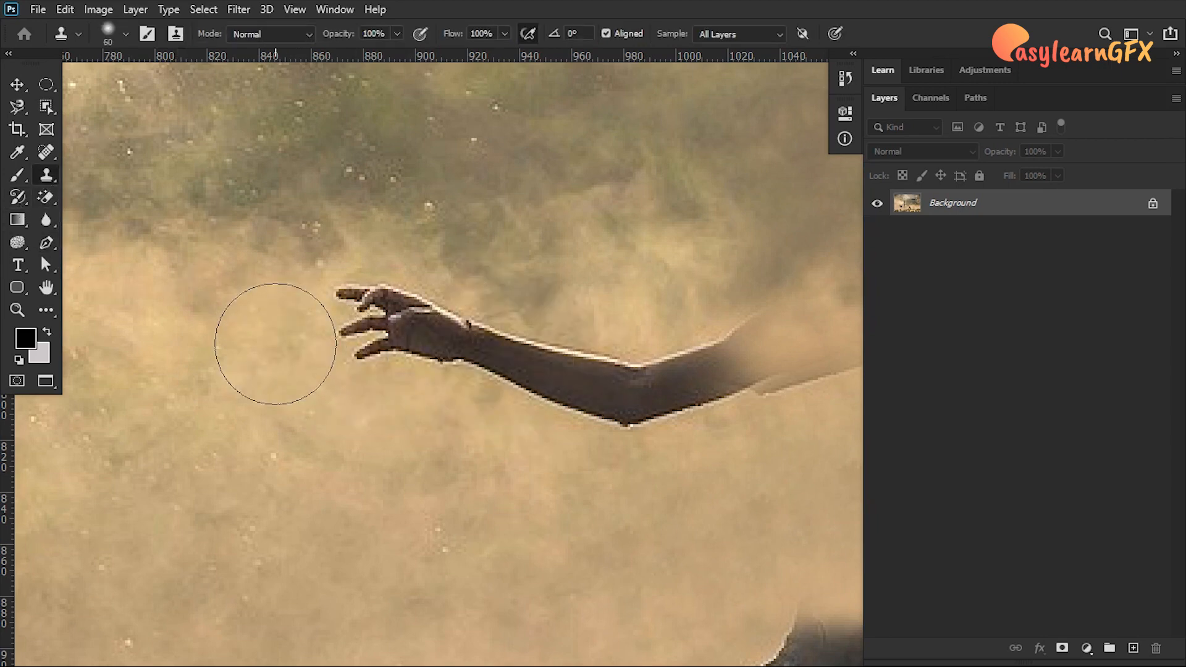
click(275, 344)
mouse_move(355, 327)
mouse_down()
mouse_move(366, 362)
mouse_move(364, 331)
mouse_move(546, 382)
mouse_move(686, 400)
mouse_move(727, 375)
mouse_move(760, 391)
mouse_move(534, 399)
mouse_up()
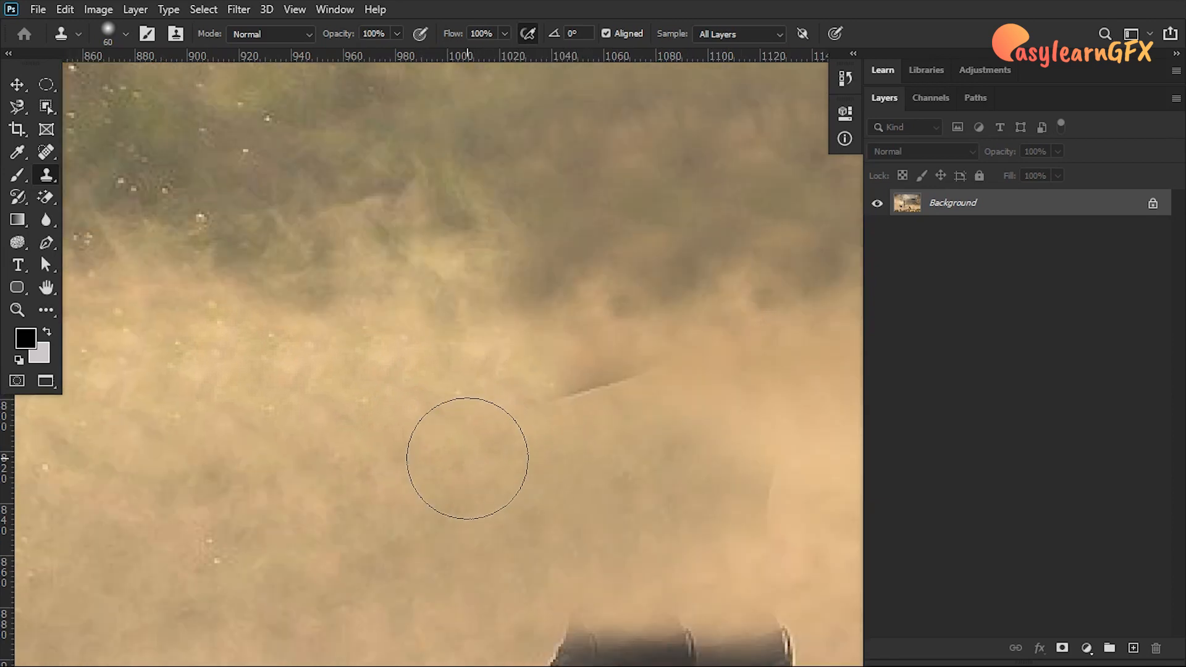
drag(467, 458, 561, 400)
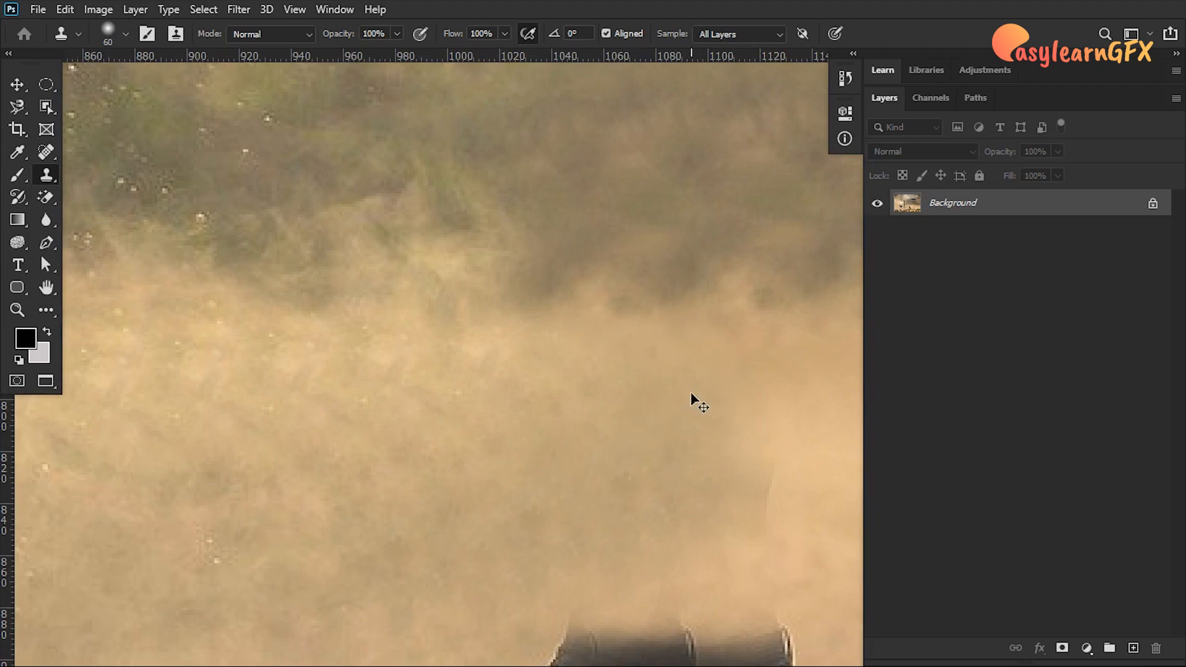
Step: Try a Clone Stamp stroke in the haze to the right of the boy's shorts, and undo it
key(ctrl+minus)
key(ctrl+minus)
drag(685, 424, 508, 279)
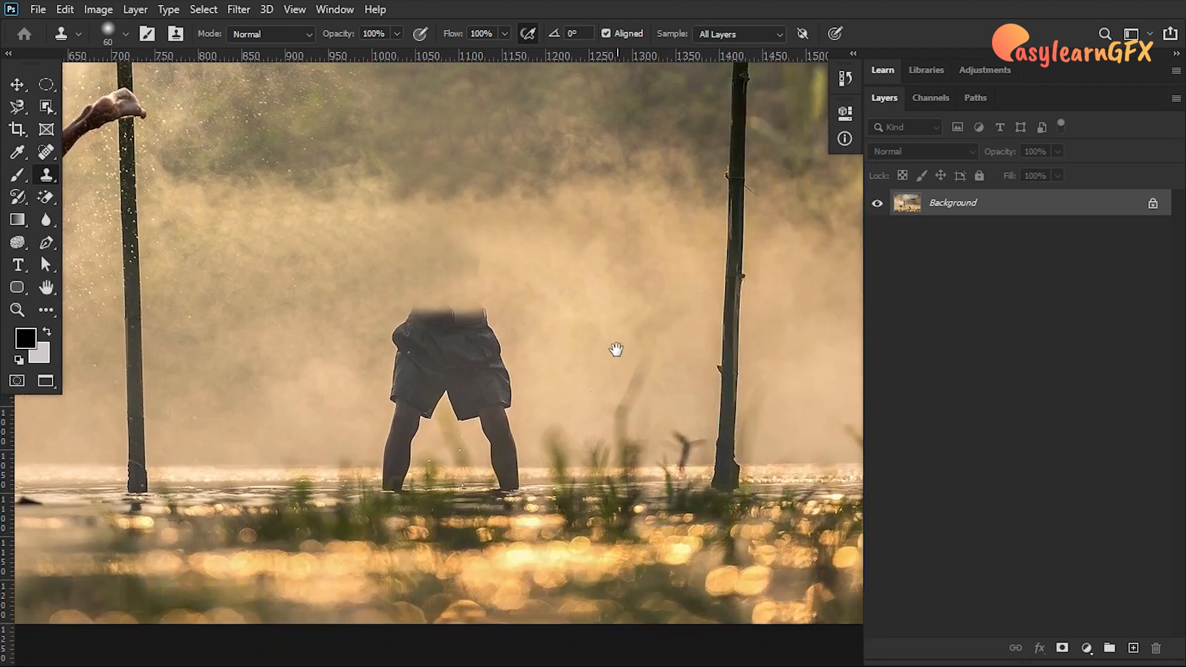
drag(627, 332, 642, 289)
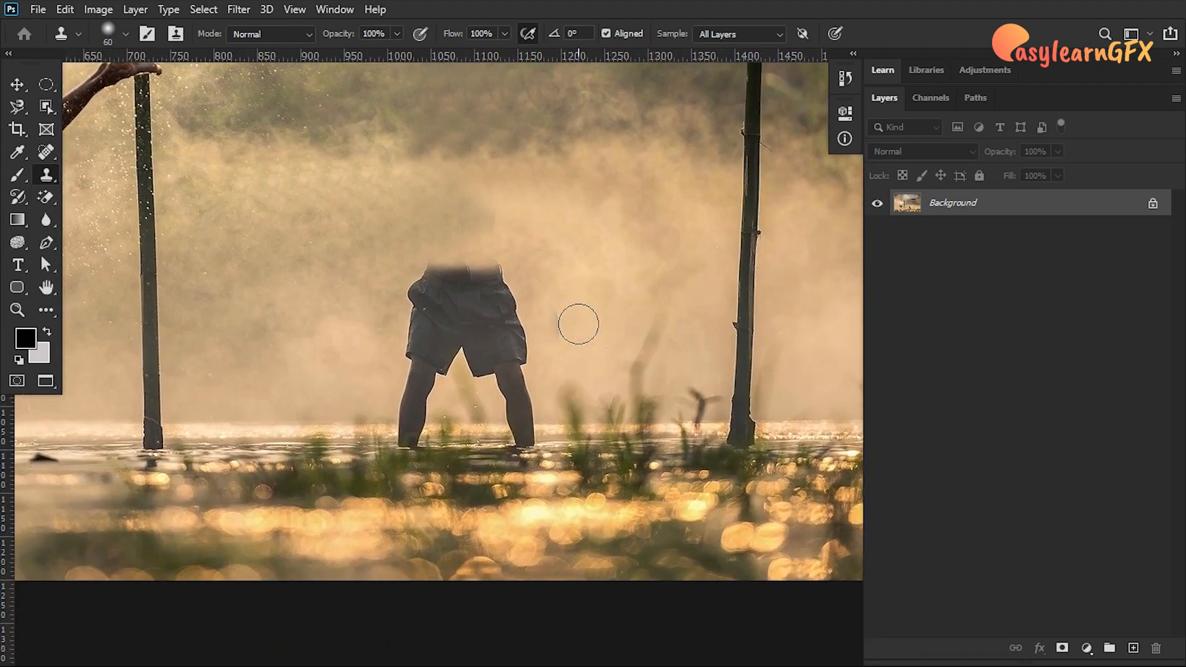
scroll(578, 324, up, 3)
mouse_move(415, 194)
mouse_down()
mouse_move(658, 363)
mouse_move(689, 361)
mouse_move(704, 262)
mouse_move(682, 285)
mouse_up()
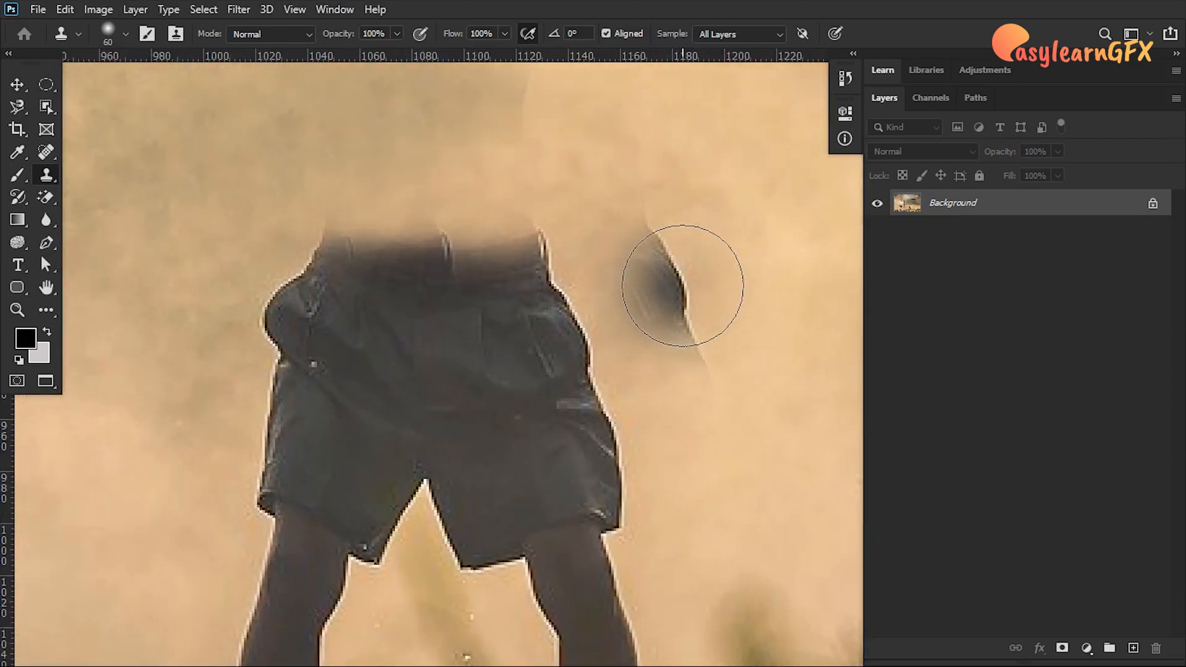
key(ctrl+z)
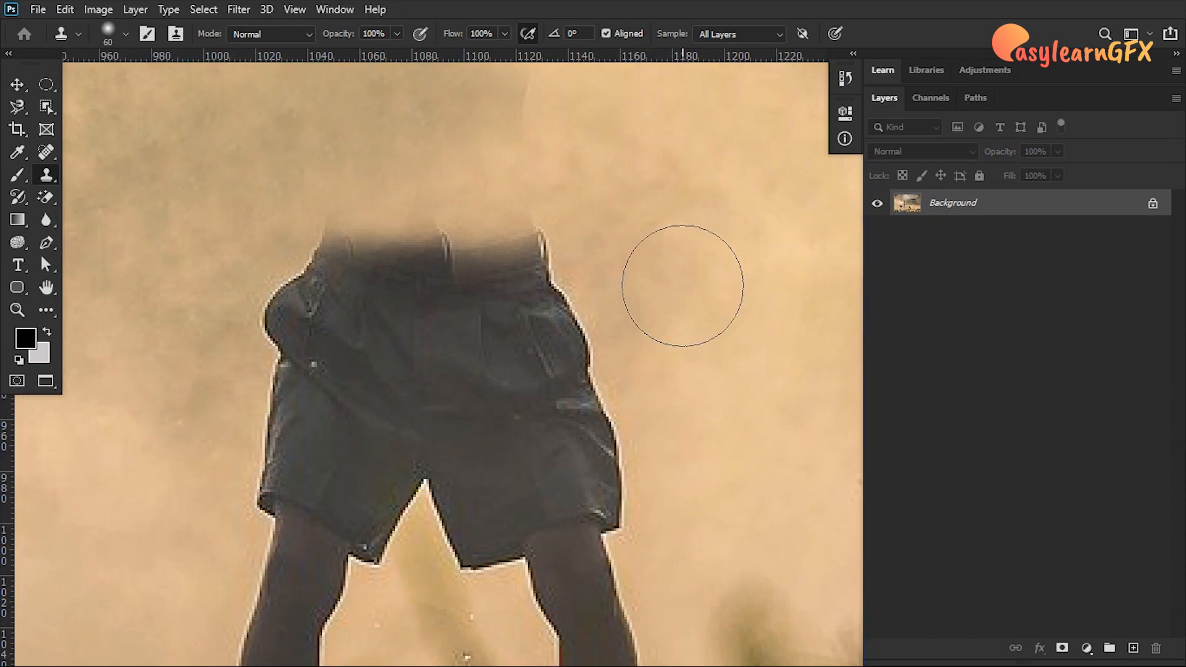
key(ctrl+shift+z)
key(ctrl+z)
Step: Clone the haze beside the boy's shorts over their waistband and upper half, resampling haze left of the figure for the second pass
mouse_move(683, 285)
mouse_down()
mouse_move(567, 273)
mouse_move(547, 289)
mouse_move(419, 271)
mouse_move(283, 277)
mouse_move(279, 299)
mouse_up()
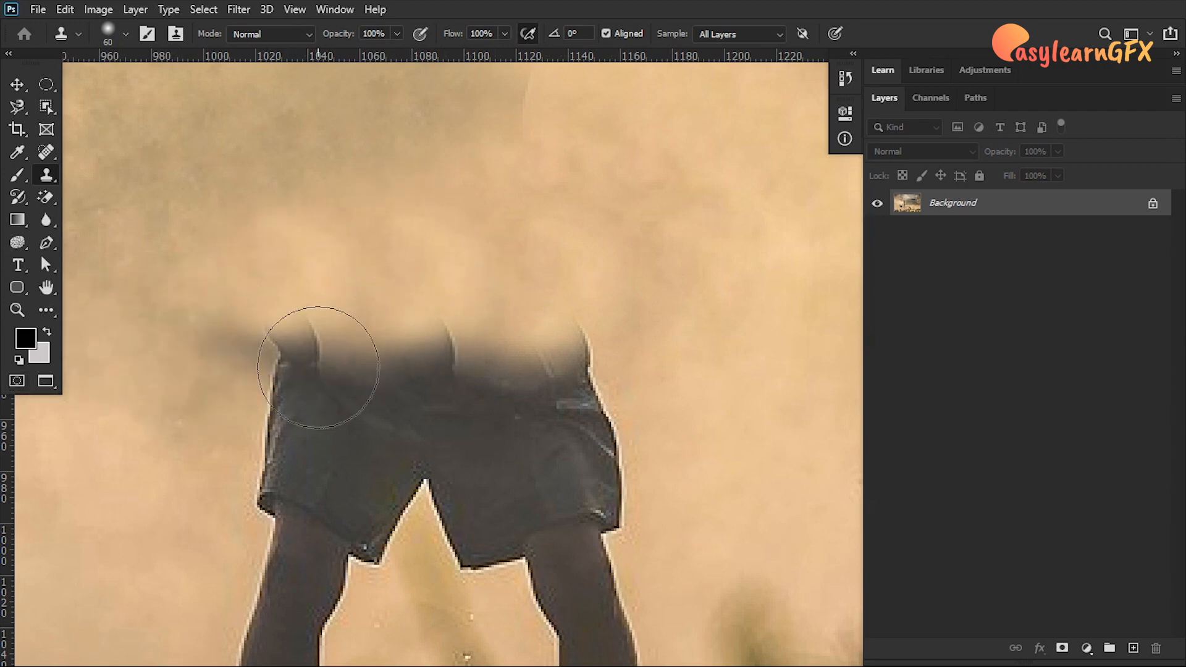
scroll(281, 345, left, 4)
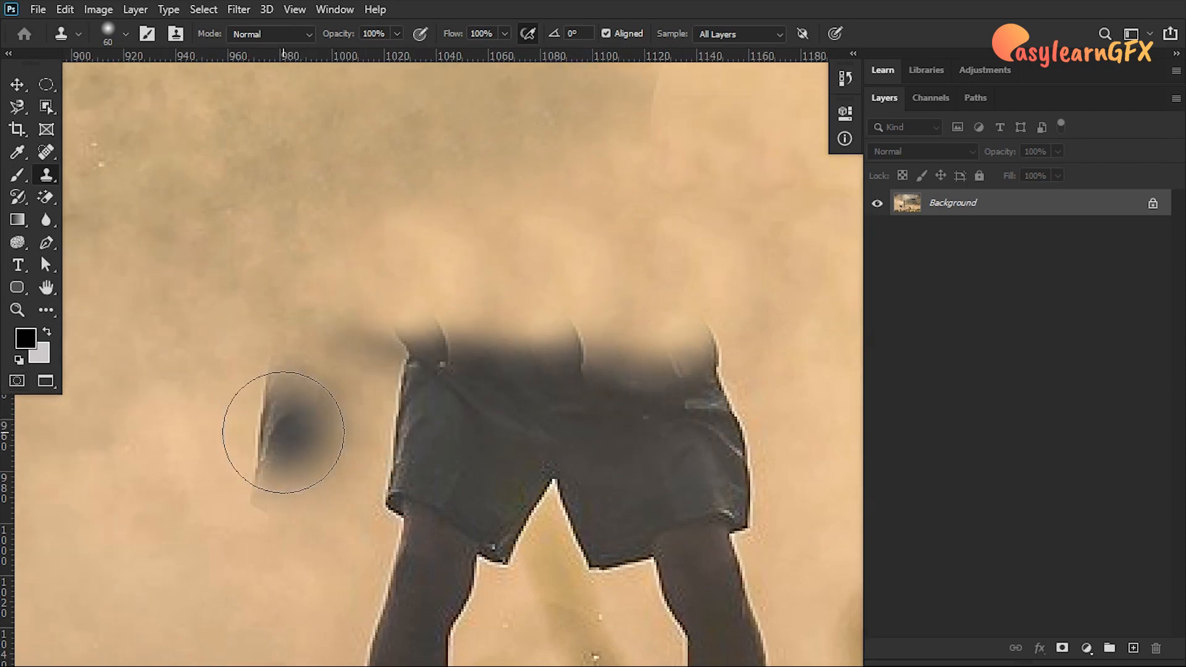
alt+click(269, 422)
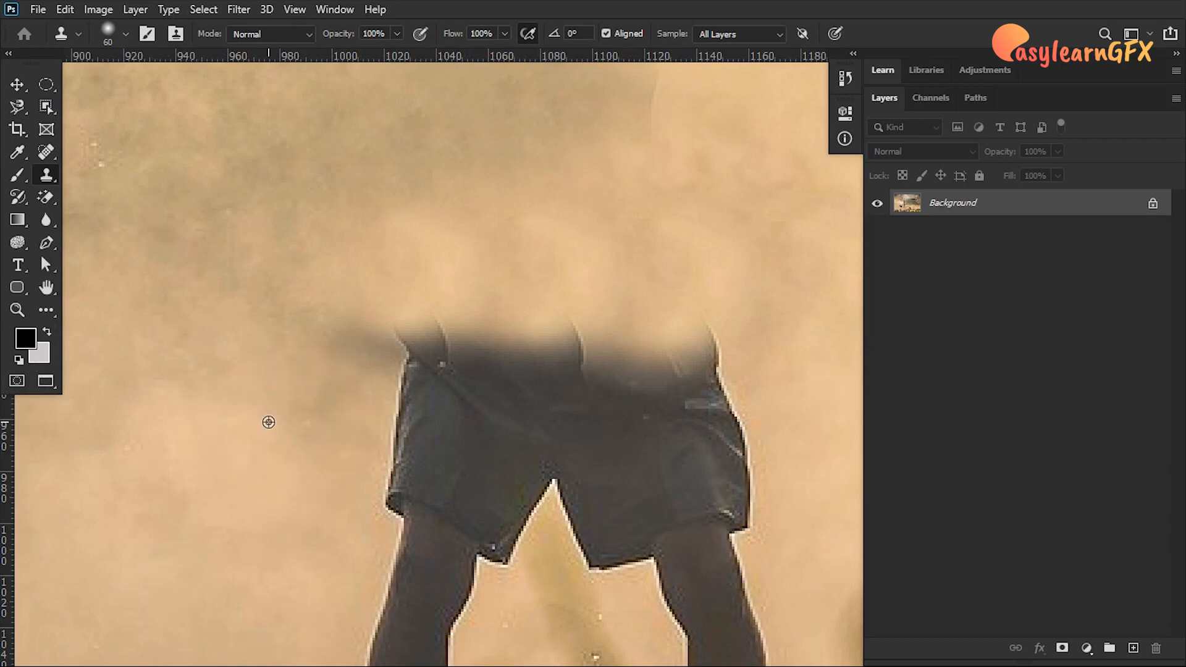
mouse_move(347, 428)
mouse_down()
mouse_move(428, 406)
mouse_move(694, 393)
mouse_up()
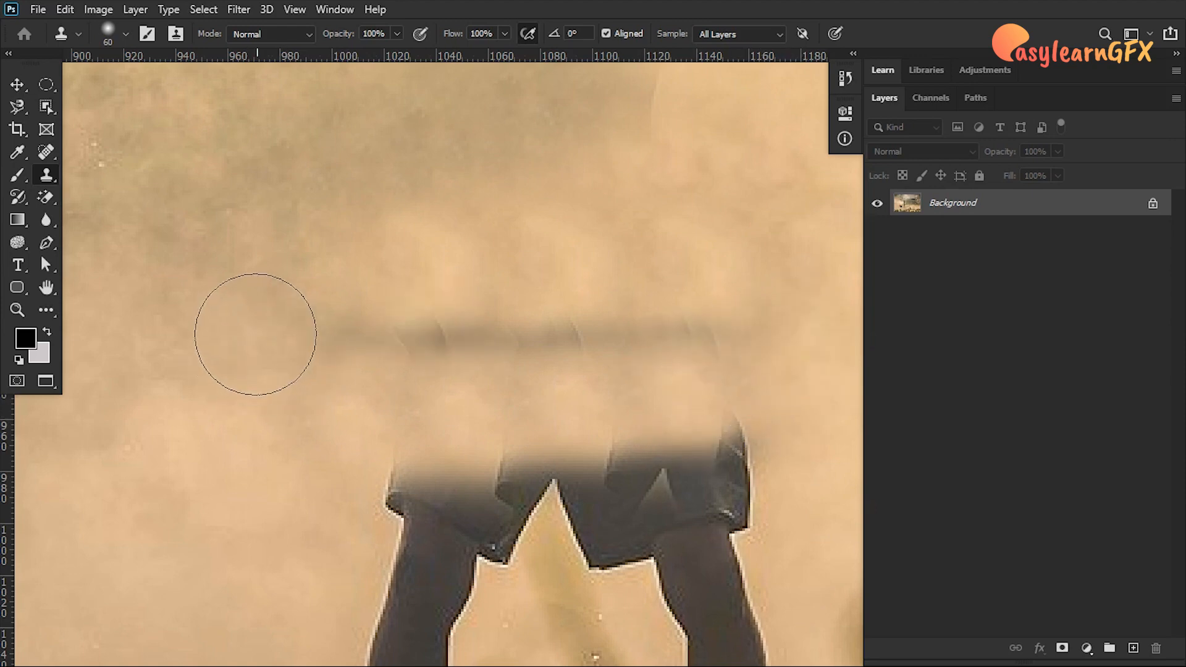
Step: Sample clean haze next to the dark smudged band above the shorts and clone it across the whole band
alt+click(281, 332)
drag(355, 331, 406, 333)
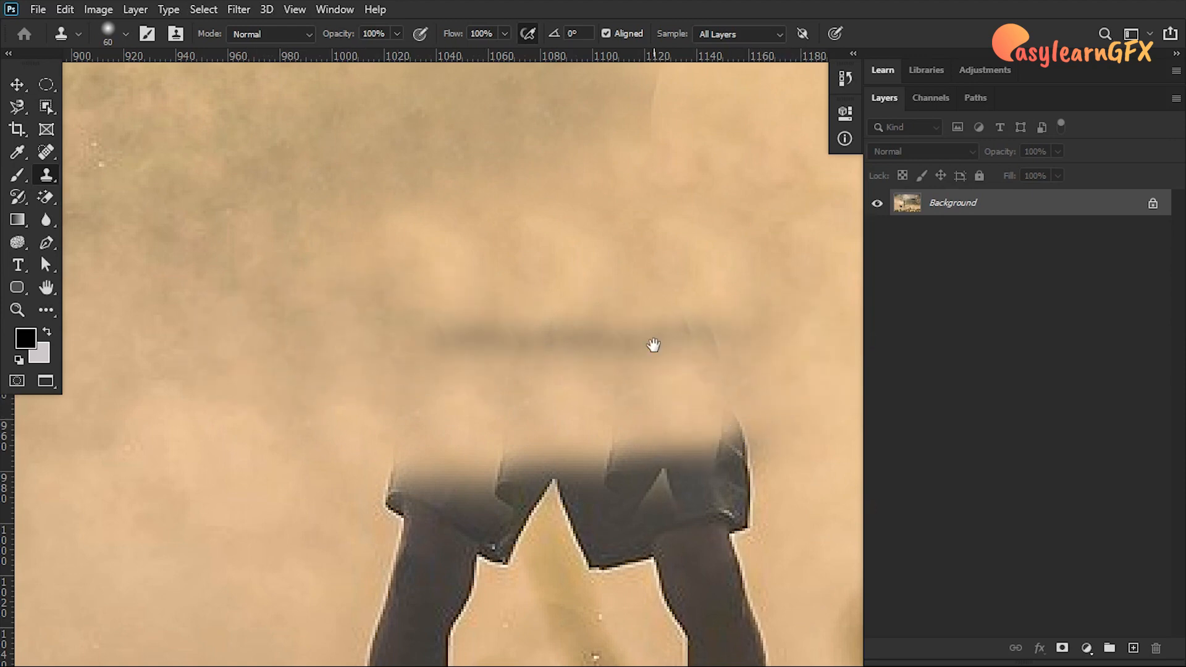
drag(654, 344, 542, 331)
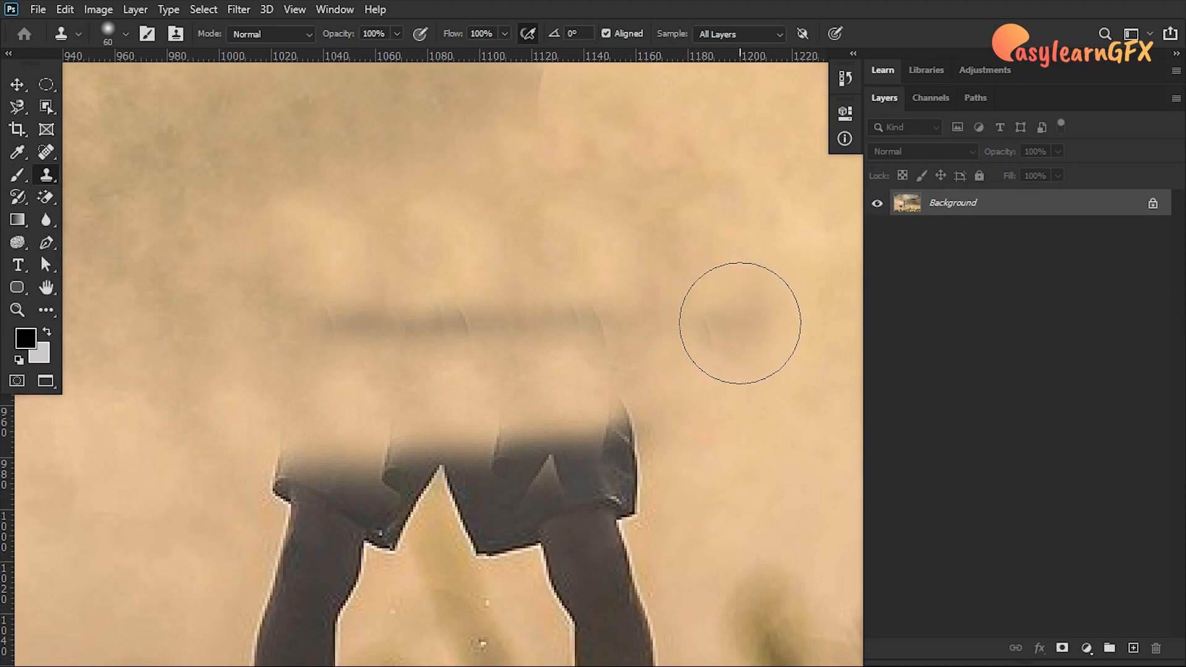
drag(740, 323, 750, 328)
drag(617, 313, 334, 321)
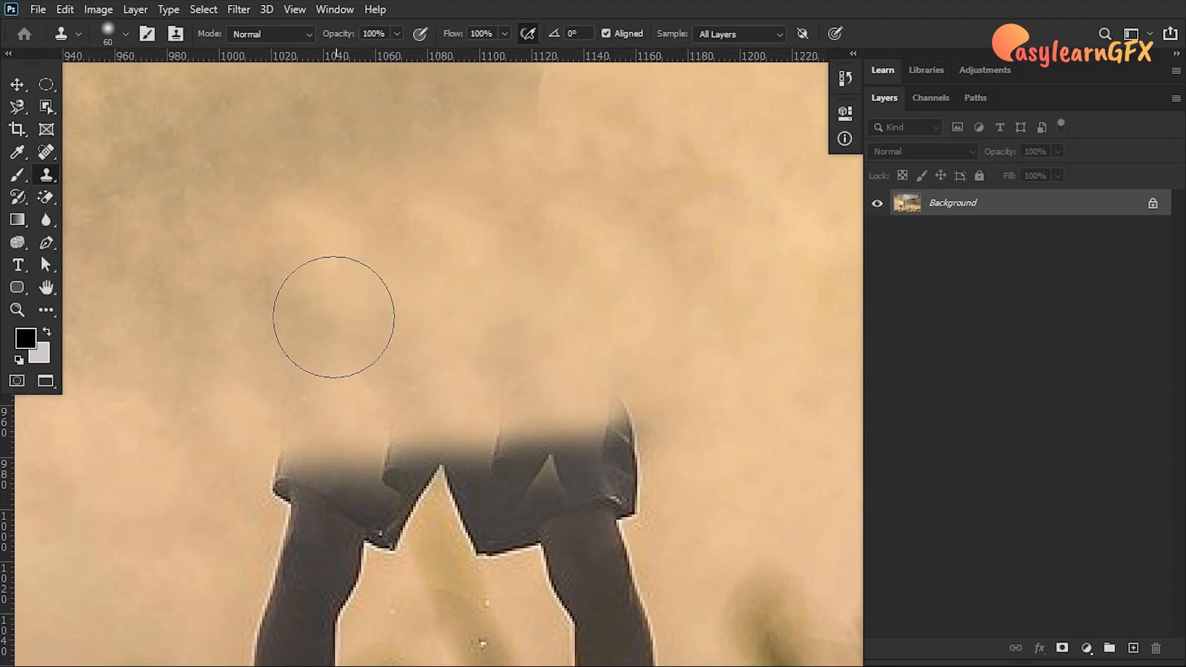
Step: Reduce the Clone Stamp brush to 30 px and clone the glittering waterline over the foot and lower shin of the right leg
key(ctrl+minus)
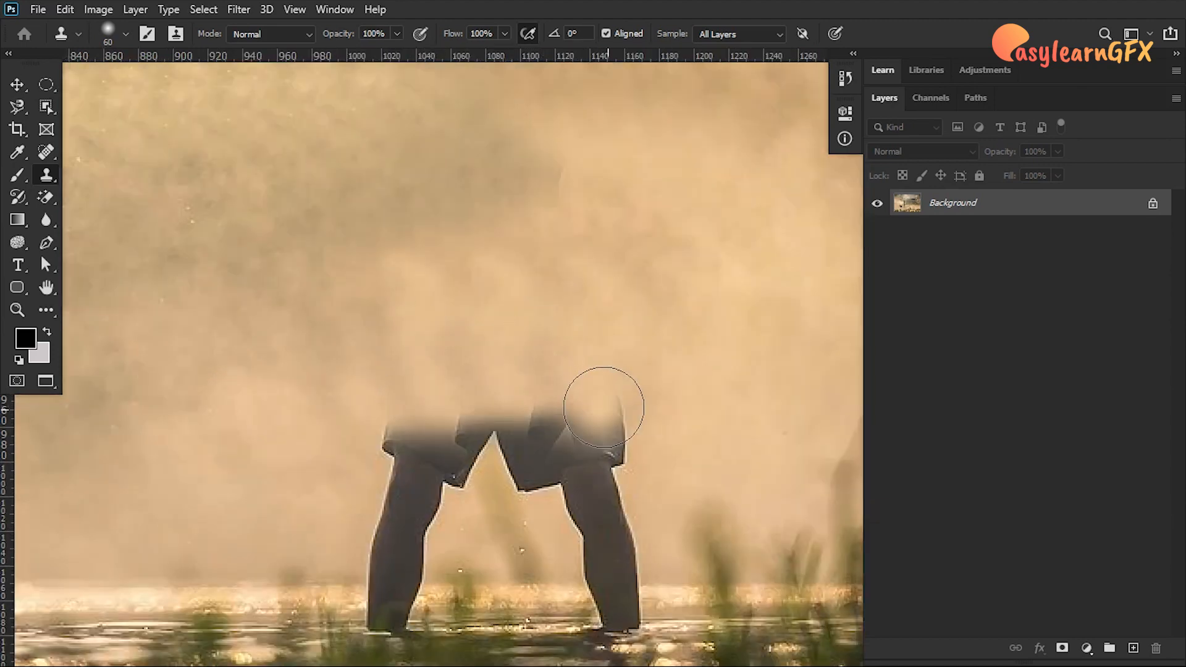
drag(663, 426, 588, 207)
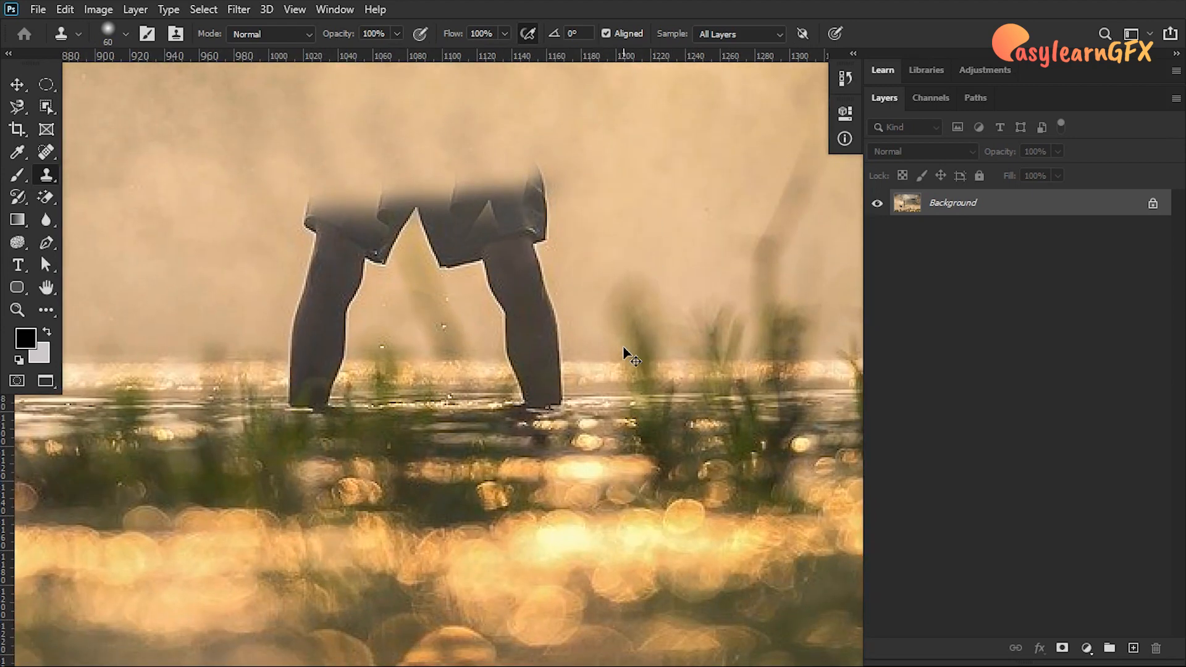
scroll(624, 352, up, 1)
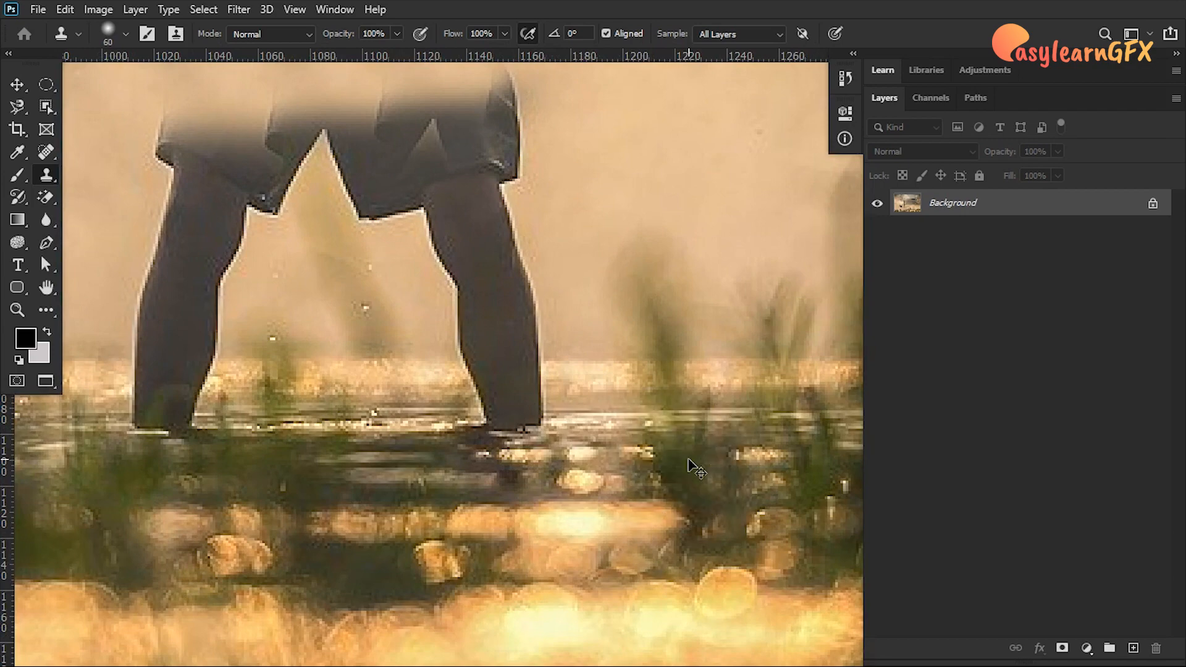
key(ctrl+plus)
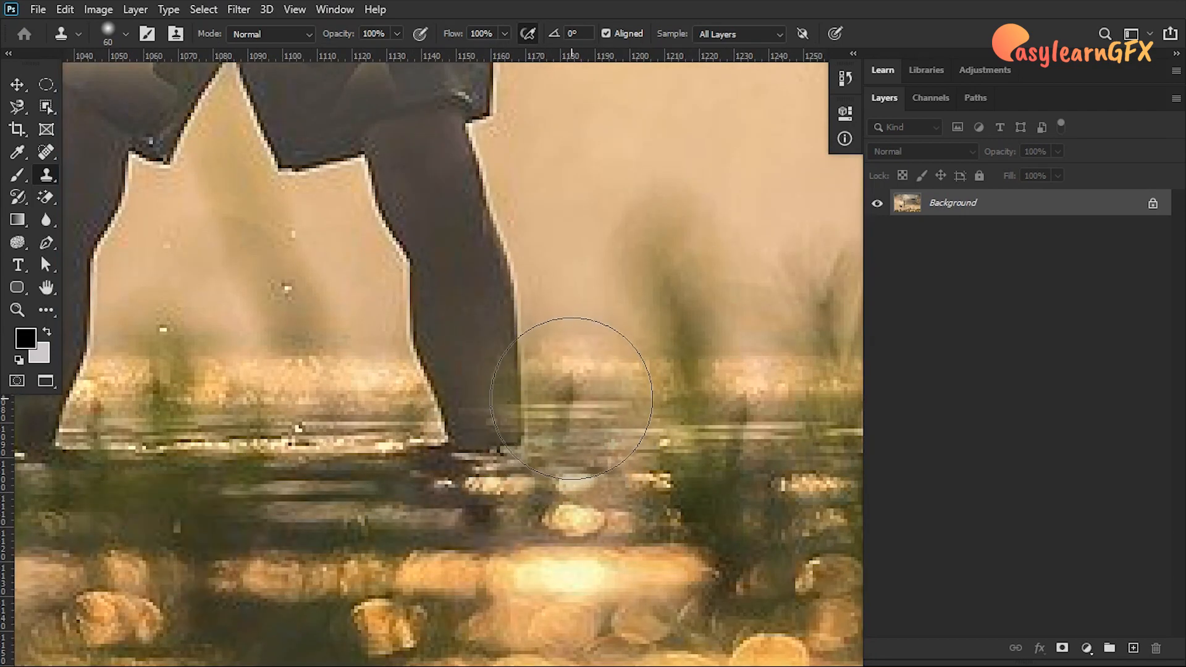
key(bracketleft)
key(bracketleft)
key(bracketleft)
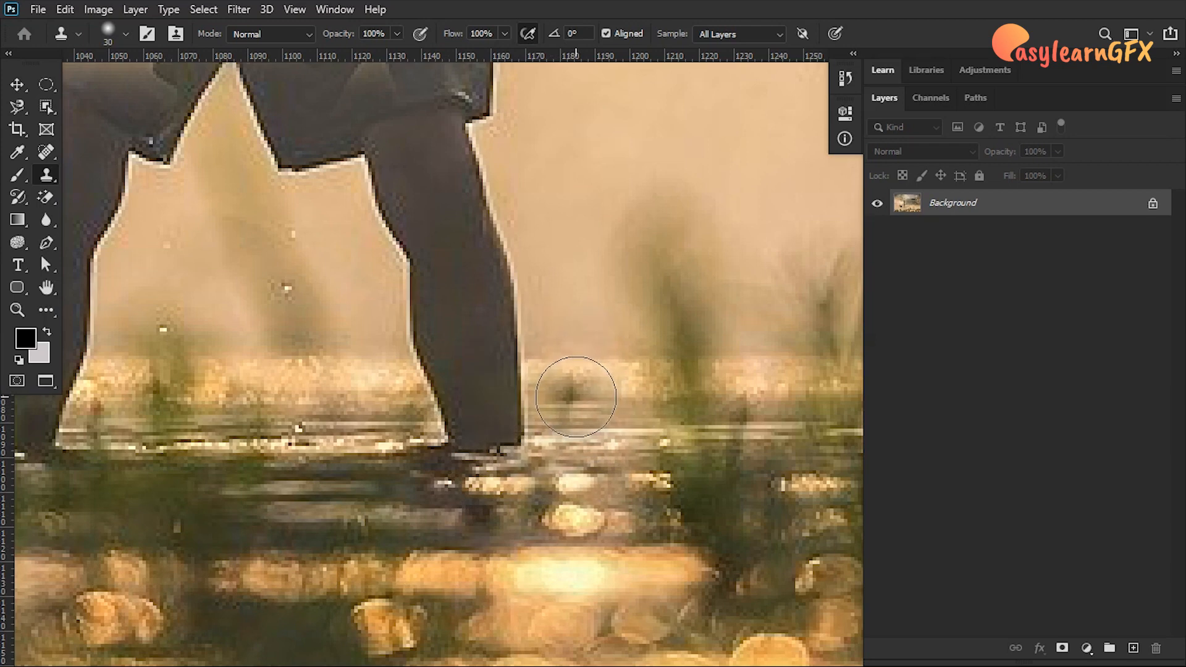
click(575, 397)
click(506, 393)
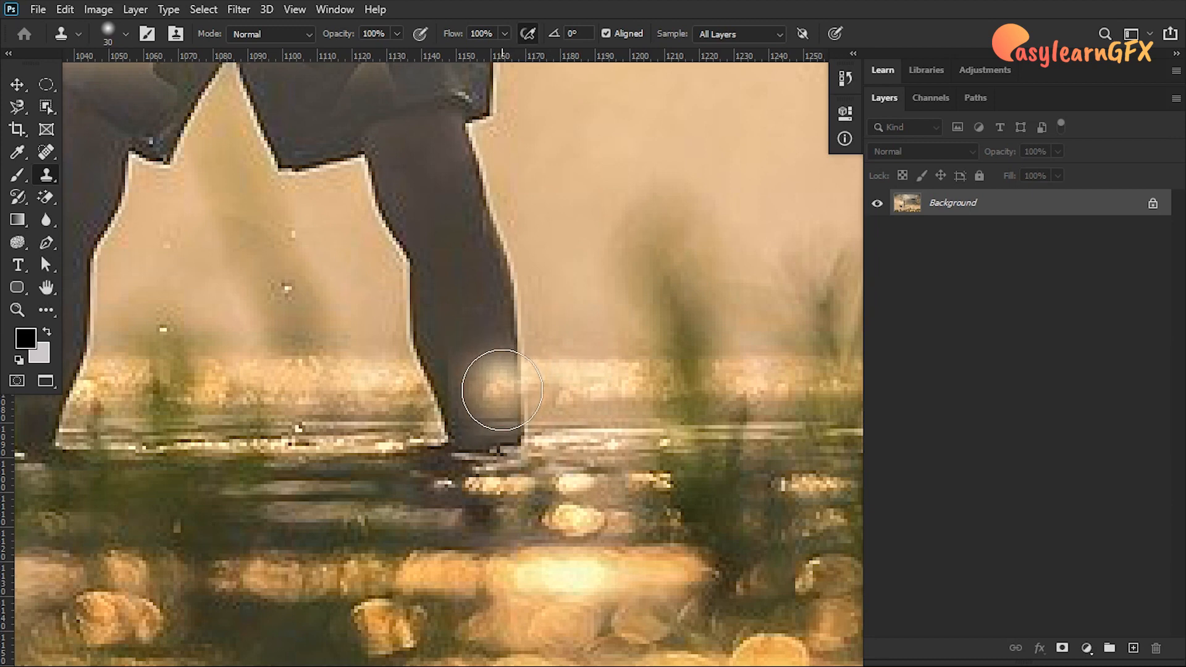
mouse_move(501, 389)
mouse_down()
mouse_move(432, 388)
mouse_move(577, 435)
mouse_move(458, 436)
mouse_up()
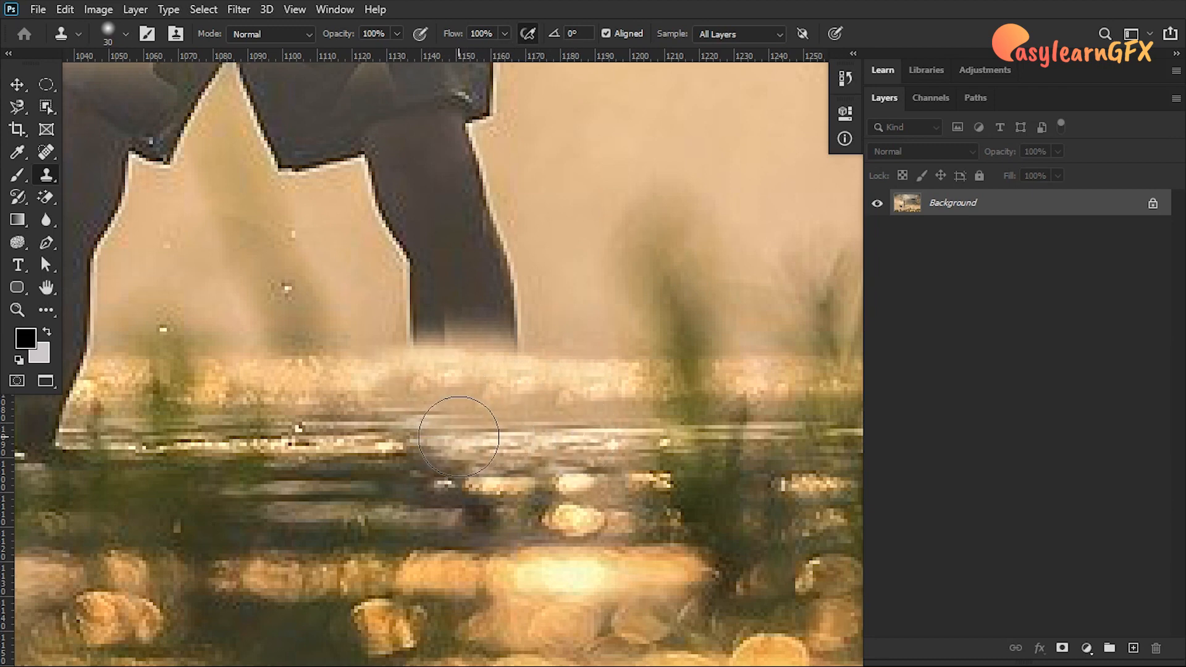
Step: Sample the shoreline beside the left leg and clone the water and glitter over its foot and ankle
drag(262, 468, 591, 451)
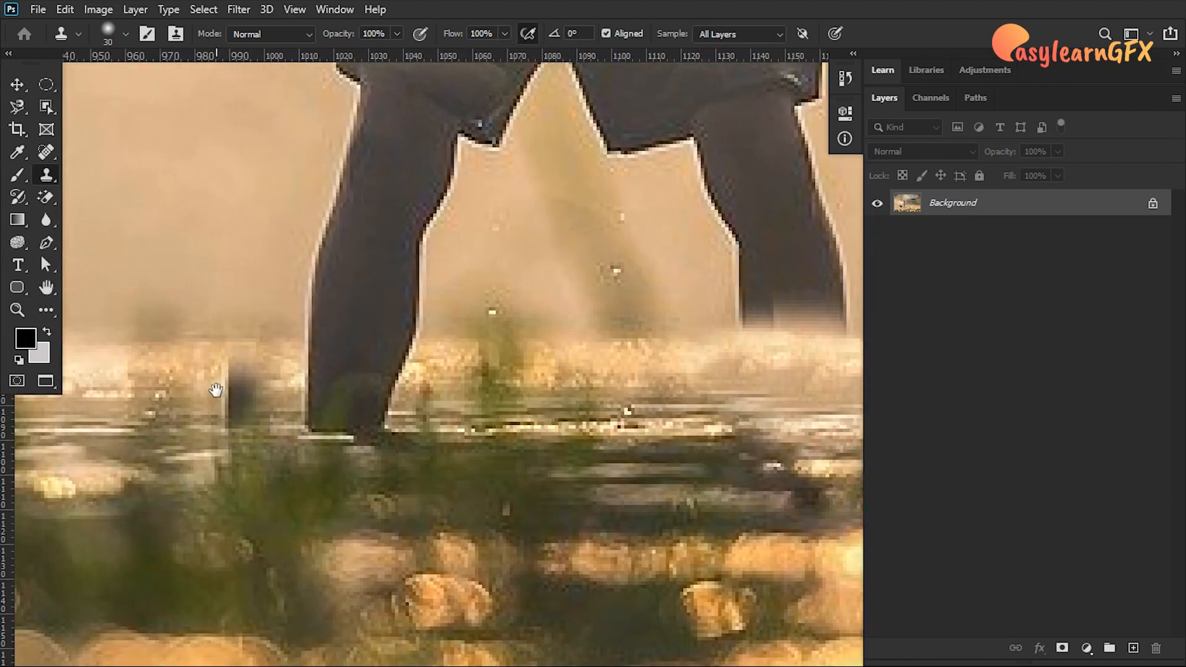
drag(216, 389, 352, 395)
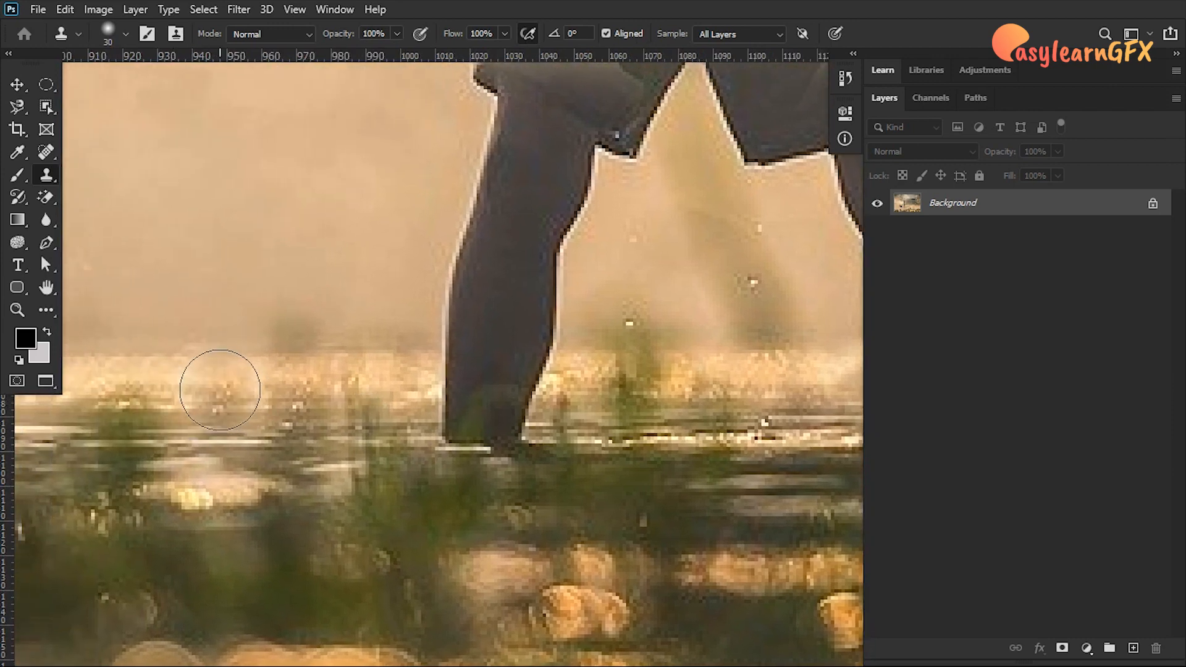
click(220, 390)
drag(409, 388, 445, 386)
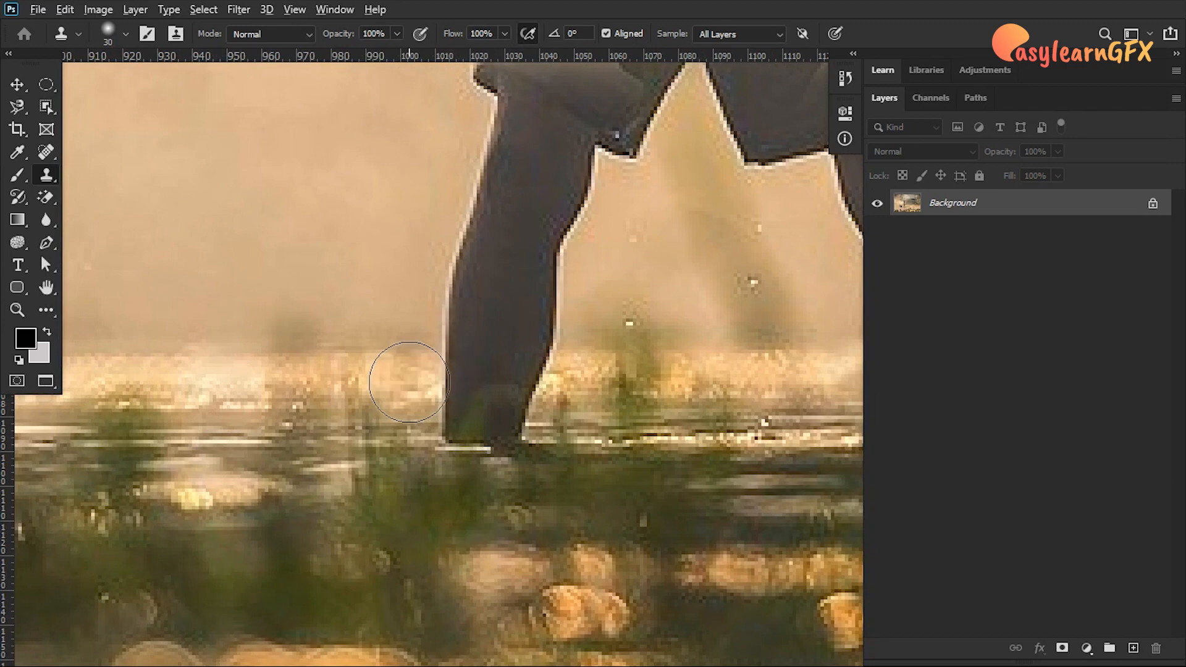
alt+click(409, 383)
mouse_move(458, 383)
mouse_down()
mouse_move(547, 374)
mouse_move(543, 352)
mouse_move(506, 380)
mouse_up()
drag(398, 421, 540, 424)
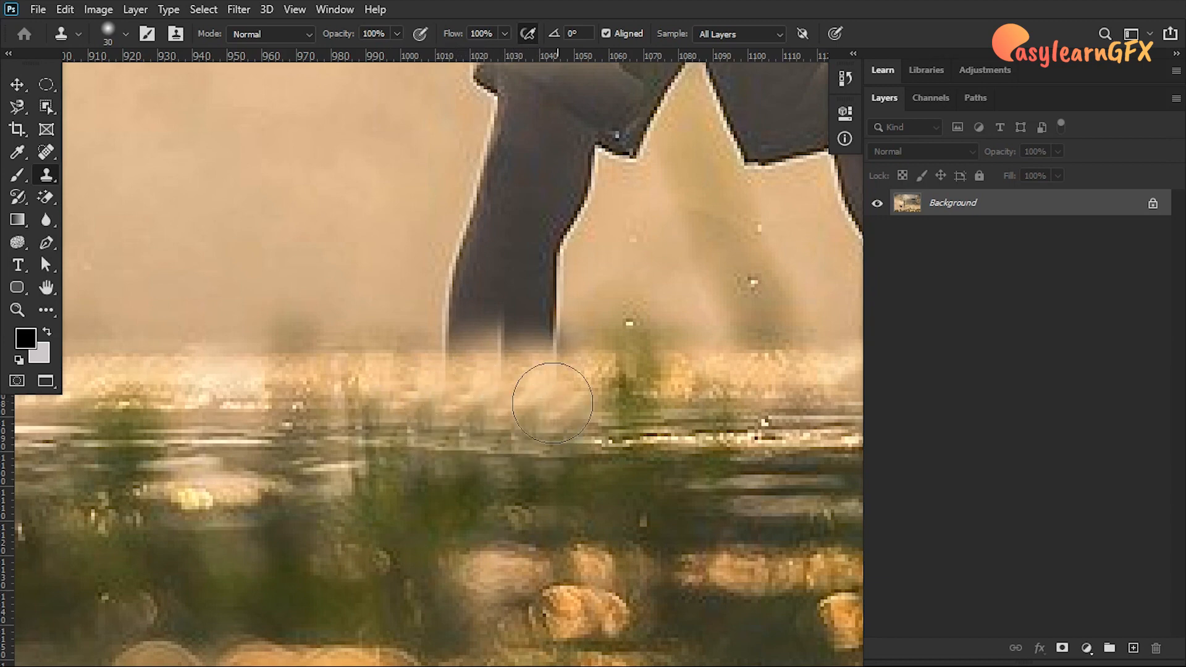
Step: Clone haze over the left shin up to the knee, resampling just above the waterline to cover the leftover leg edges
drag(397, 303, 527, 296)
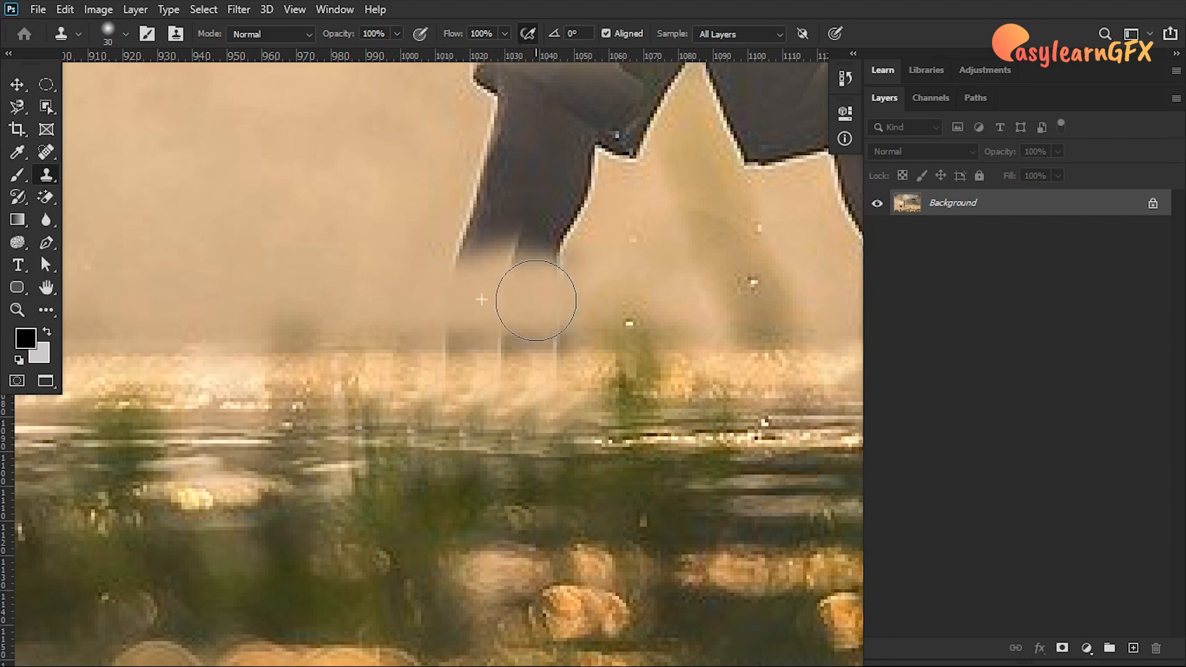
alt+click(385, 342)
drag(432, 340, 550, 344)
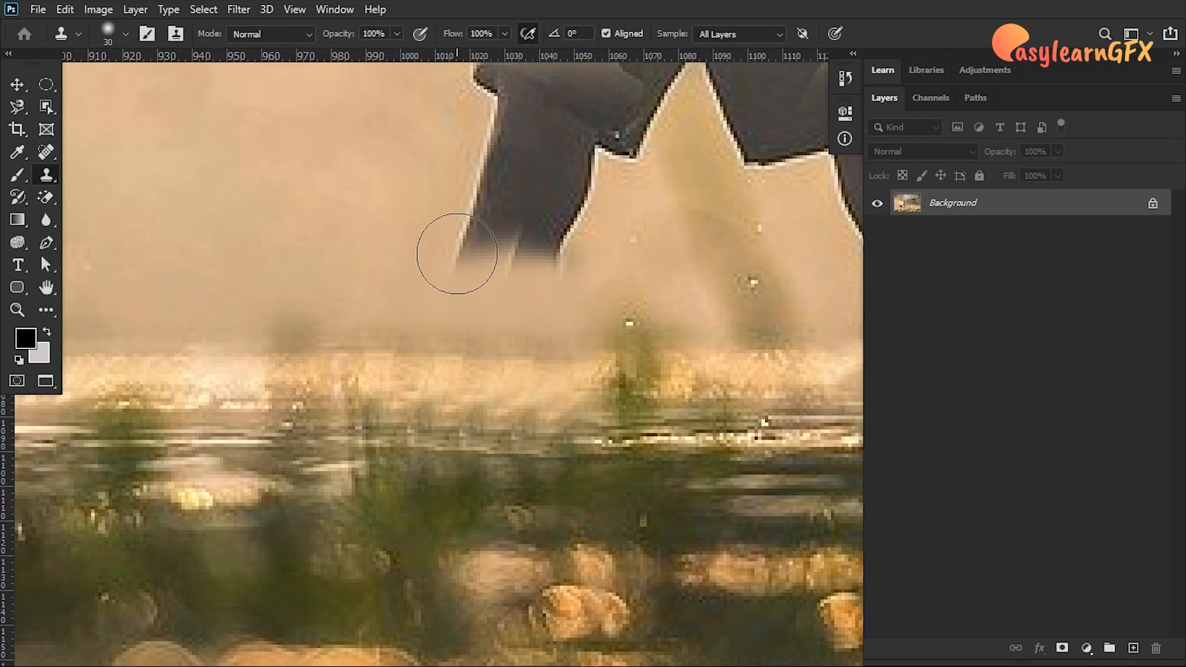
mouse_move(455, 252)
mouse_down()
mouse_move(609, 266)
mouse_move(454, 221)
mouse_move(400, 328)
mouse_move(405, 315)
mouse_move(540, 321)
mouse_up()
Step: Sample haze beside the left thigh and clone it over the thigh, the left half of the shorts and the pale crotch edge
drag(392, 313, 386, 397)
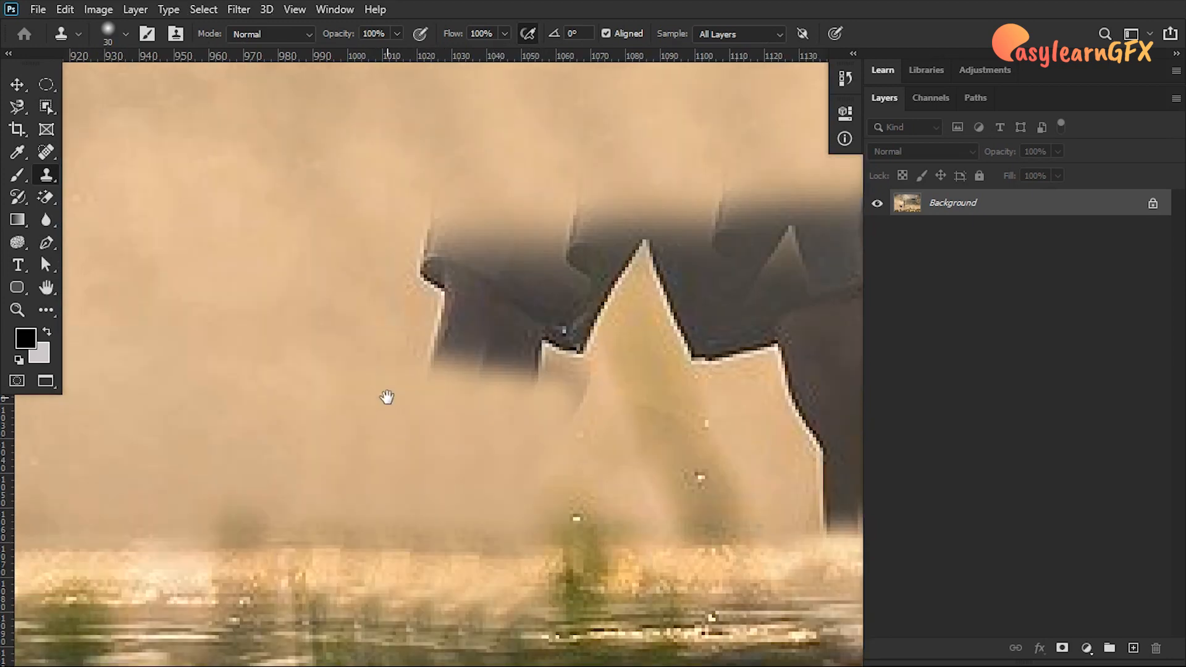
alt+click(376, 359)
click(466, 364)
mouse_move(466, 364)
mouse_down()
mouse_move(556, 376)
mouse_move(561, 389)
mouse_up()
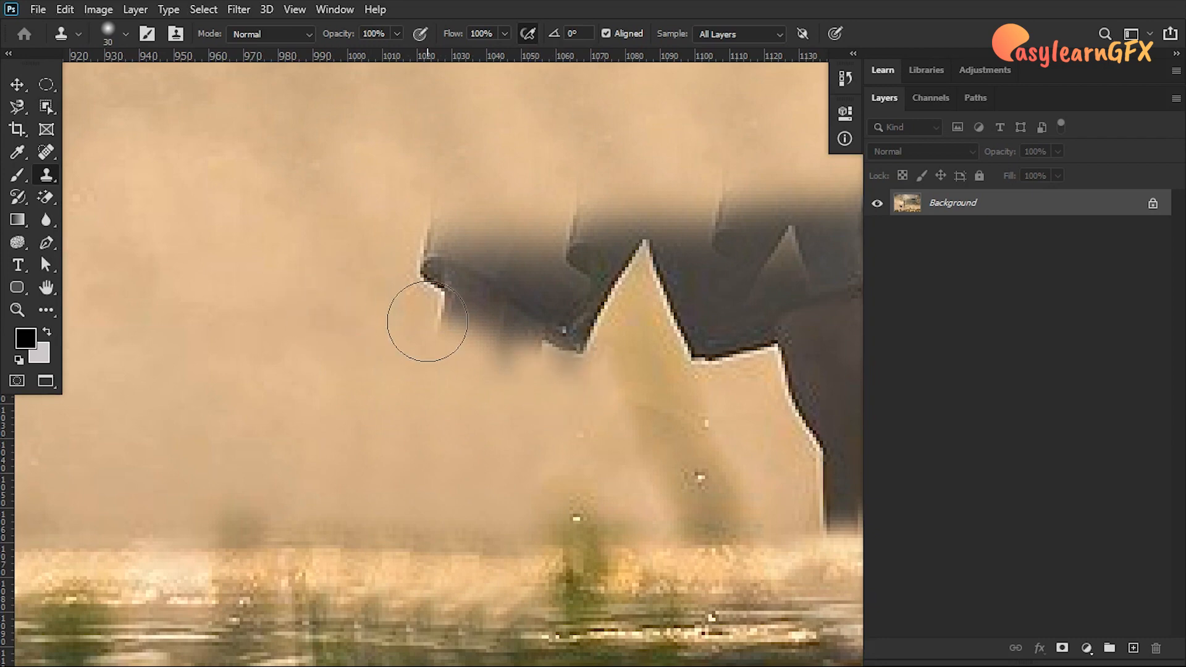
drag(424, 318, 519, 328)
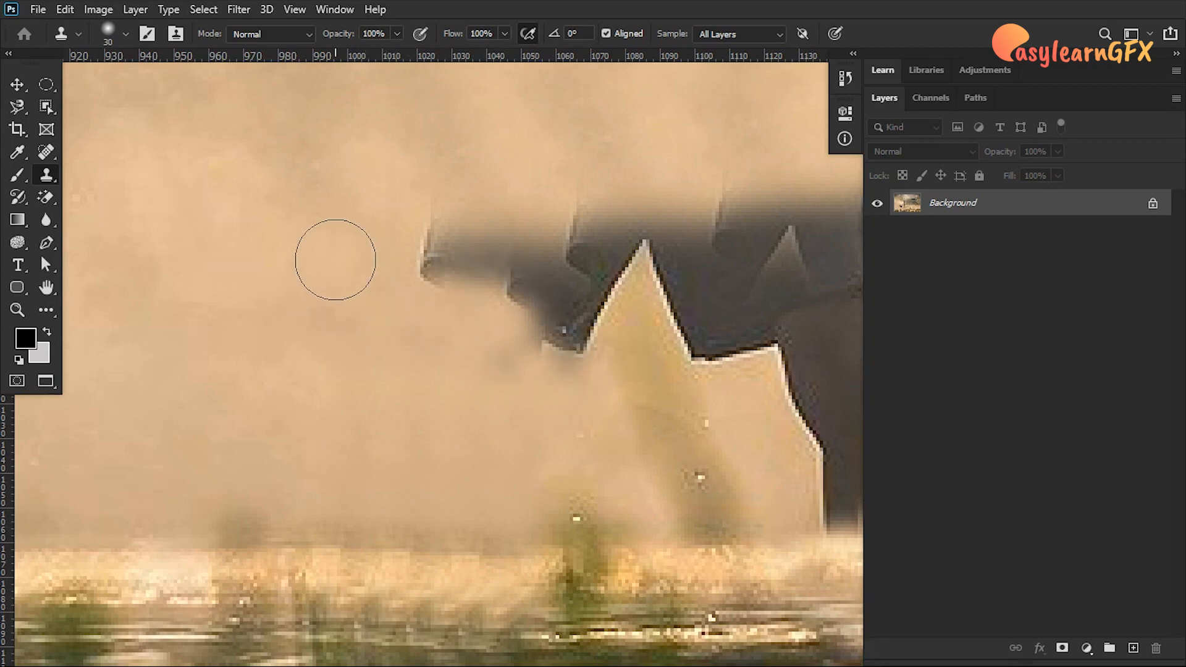
mouse_move(400, 259)
mouse_down()
mouse_move(507, 275)
mouse_move(487, 246)
mouse_move(531, 238)
mouse_move(564, 332)
mouse_move(513, 353)
mouse_up()
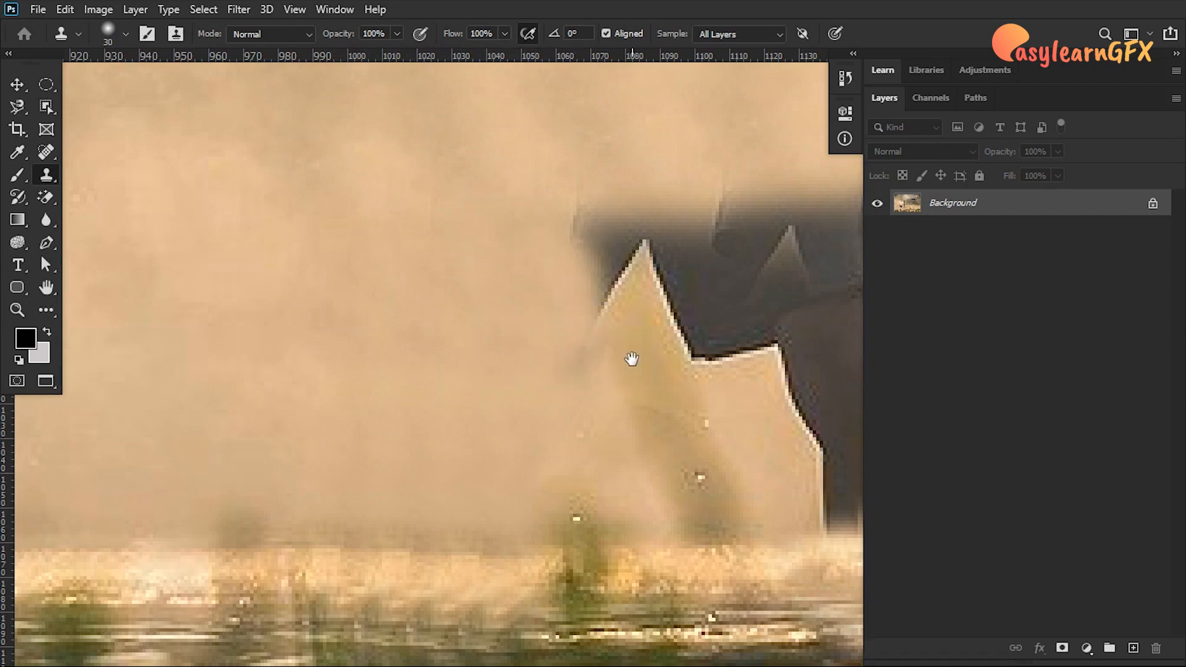
drag(630, 356, 498, 390)
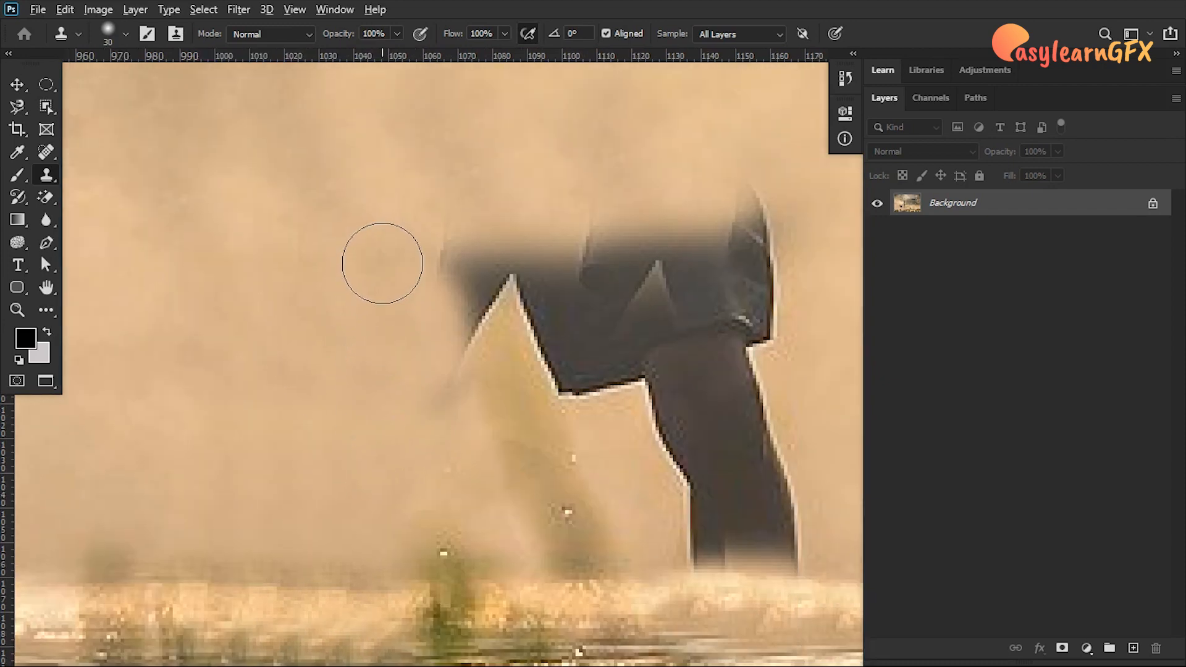
mouse_move(381, 260)
mouse_down()
mouse_move(476, 270)
mouse_move(460, 347)
mouse_move(461, 424)
mouse_move(472, 424)
mouse_up()
Step: Sample haze to the right of the remaining leg and clone it over the shin, knee and thigh up to the shorts
drag(553, 443, 314, 329)
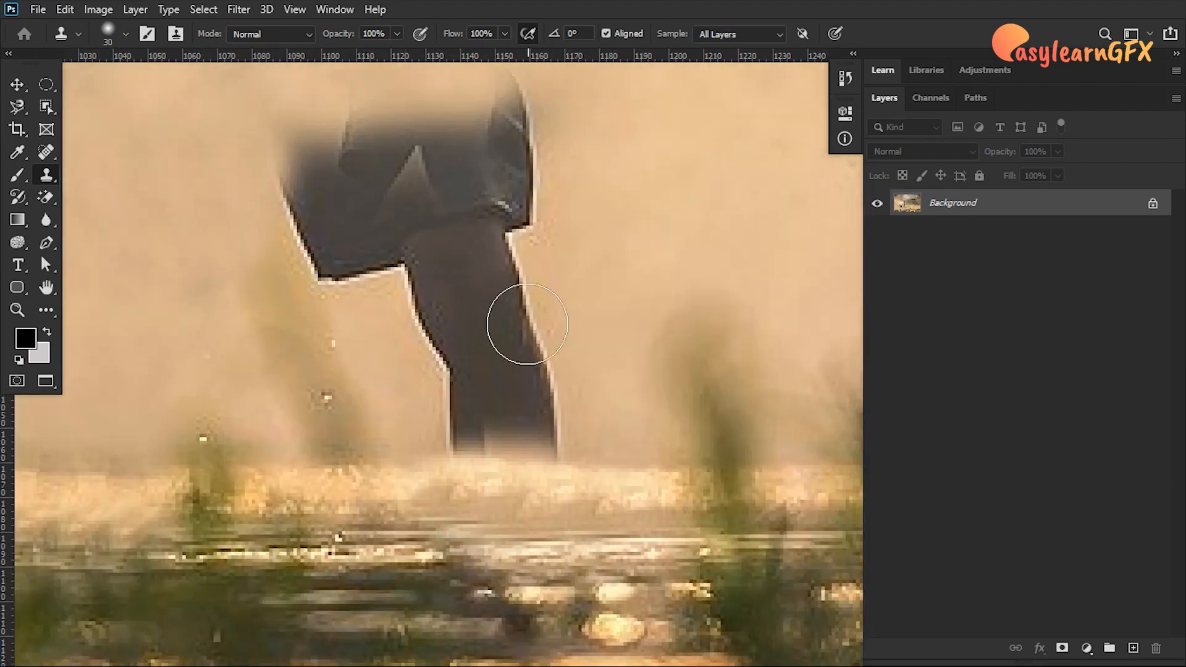
click(604, 350)
key(ctrl+z)
alt+click(609, 336)
mouse_move(562, 362)
mouse_down()
mouse_move(519, 396)
mouse_move(543, 416)
mouse_move(471, 419)
mouse_up()
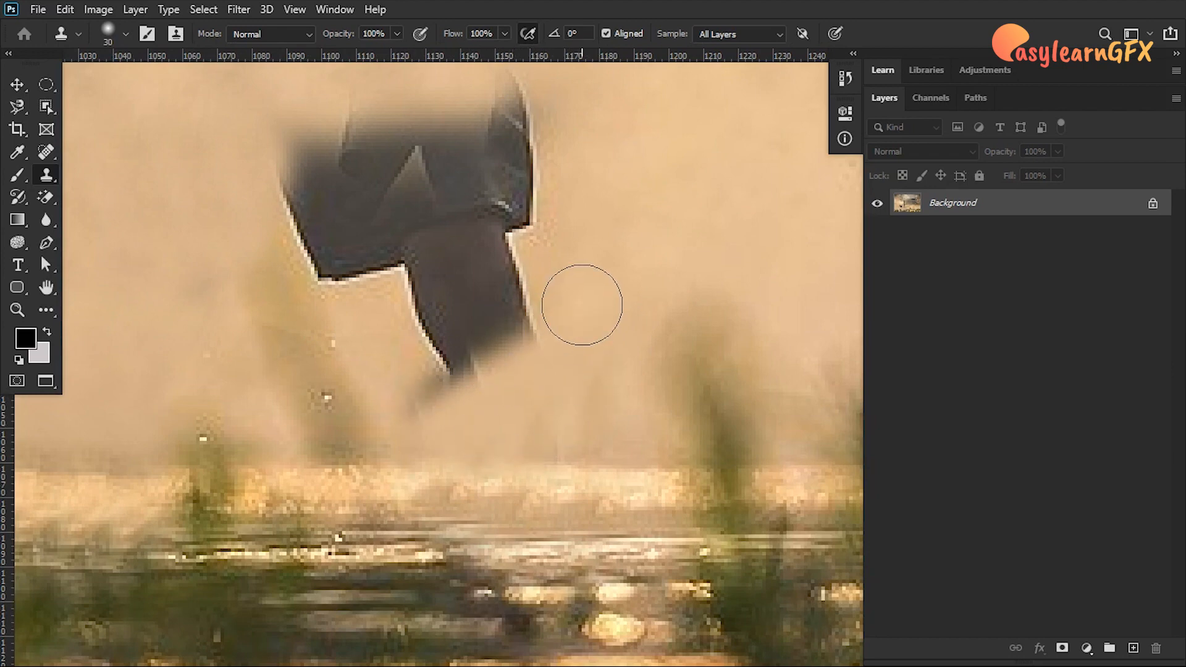
mouse_move(585, 302)
mouse_down()
mouse_move(506, 333)
mouse_move(440, 387)
mouse_up()
alt+click(591, 275)
drag(498, 282, 422, 330)
Step: Resample haze beside the last piece of the shorts and clone it over the entire remaining dark fabric
scroll(554, 299, up, 3)
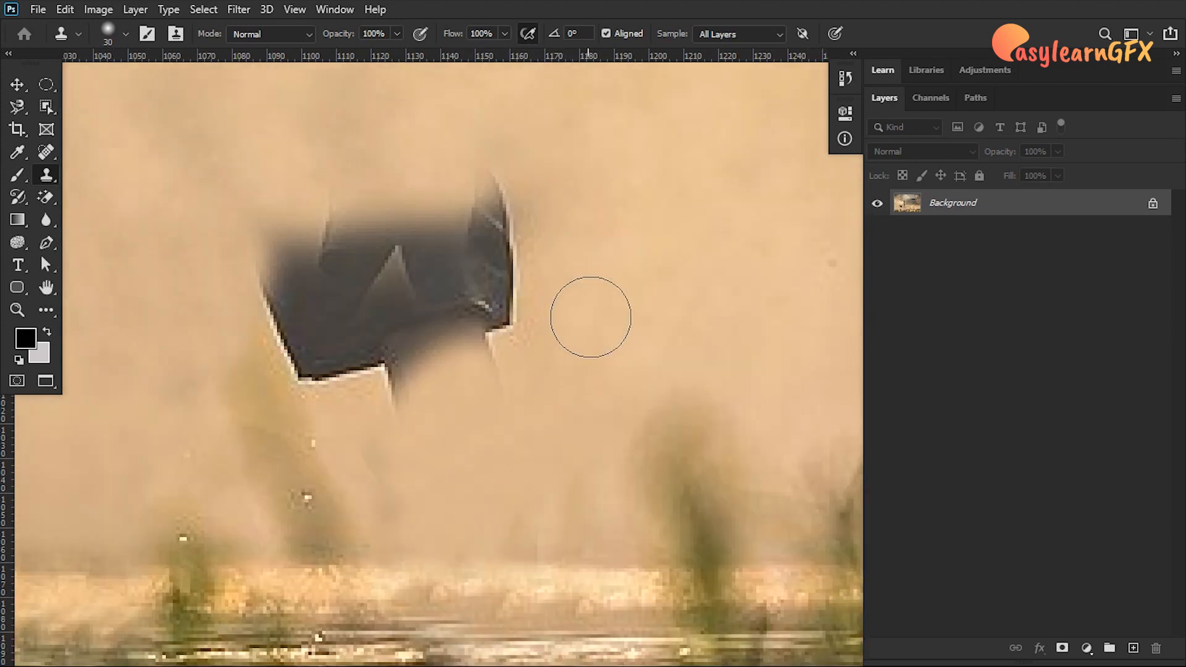
alt+click(600, 313)
mouse_move(488, 301)
mouse_down()
mouse_move(510, 287)
mouse_move(487, 203)
mouse_move(431, 253)
mouse_move(409, 212)
mouse_move(417, 270)
mouse_move(442, 287)
mouse_move(460, 336)
mouse_move(447, 363)
mouse_move(405, 382)
mouse_move(393, 314)
mouse_move(344, 234)
mouse_move(264, 284)
mouse_move(349, 345)
mouse_move(310, 241)
mouse_move(250, 273)
mouse_move(287, 342)
mouse_move(335, 374)
mouse_move(411, 377)
mouse_up()
Step: Enlarge the Clone Stamp brush to 45 px and clone haze over the blurred grass stalk and bright specks above the waterline
key(ctrl+minus)
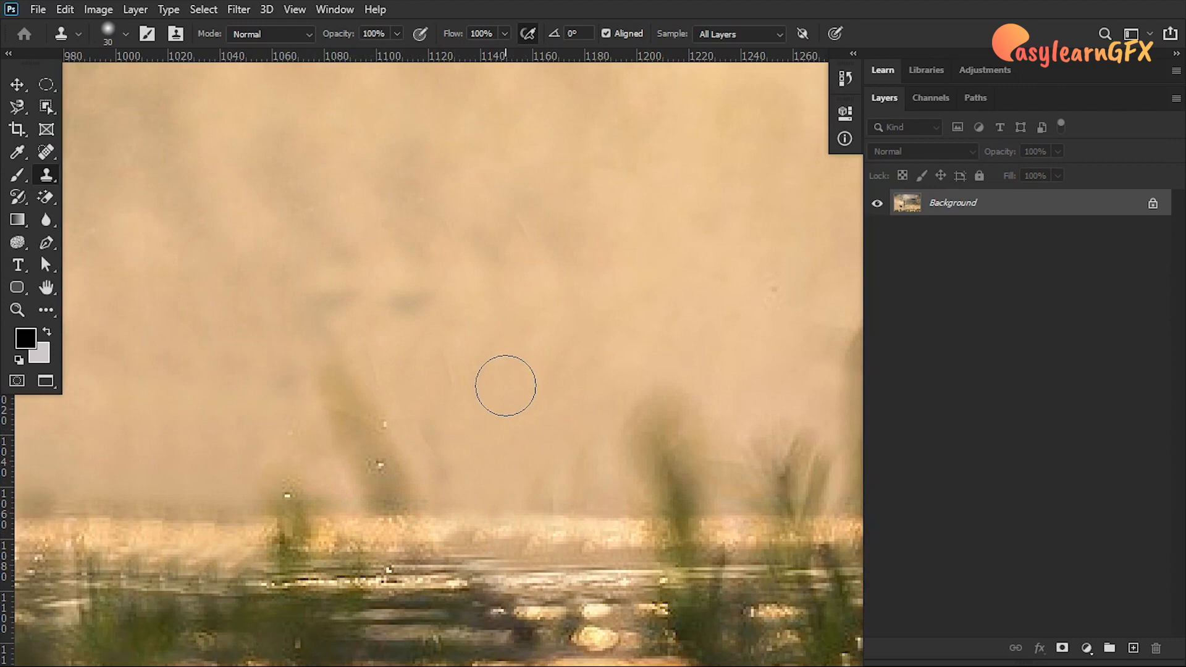
key(bracketright)
key(bracketright)
key(bracketright)
mouse_move(379, 415)
mouse_down()
mouse_move(338, 384)
mouse_move(395, 465)
mouse_up()
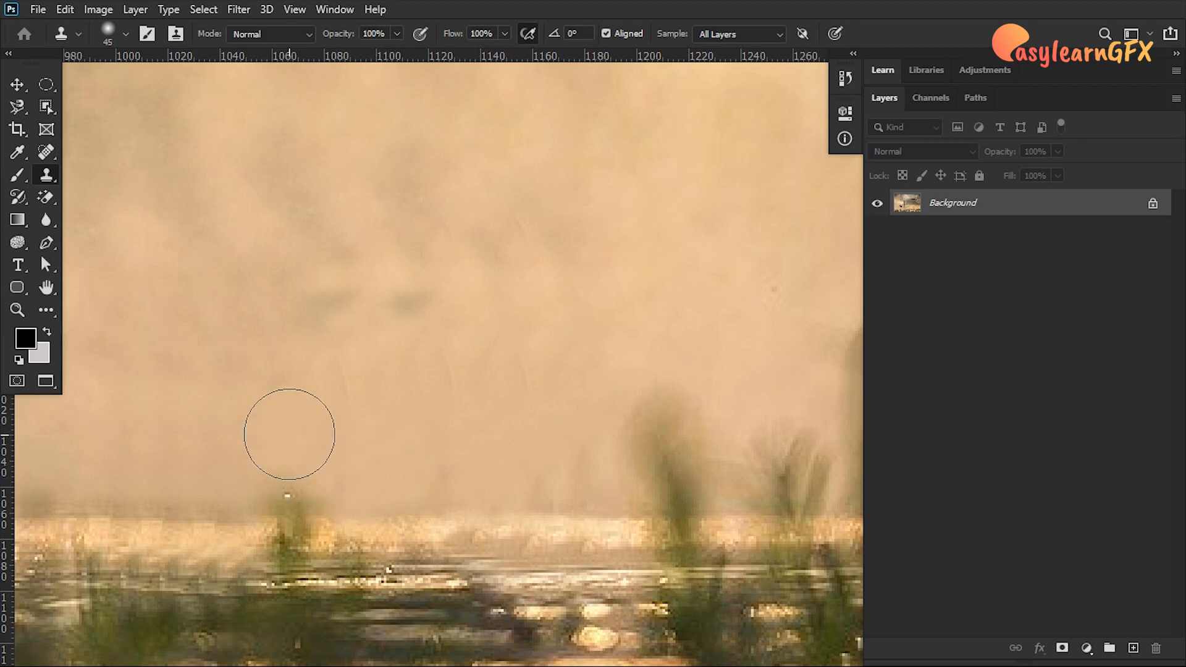
drag(277, 464, 305, 469)
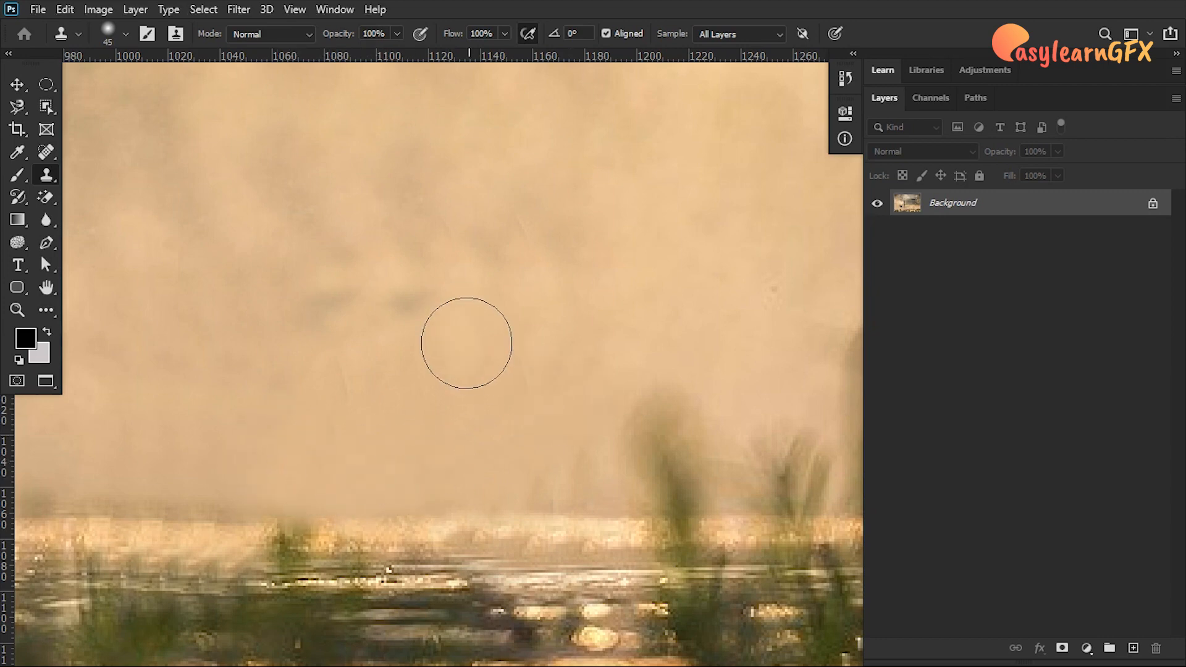
Step: Examine the whole photo, checking the retouched area between the goalposts
key(ctrl+minus)
key(ctrl+minus)
key(ctrl+minus)
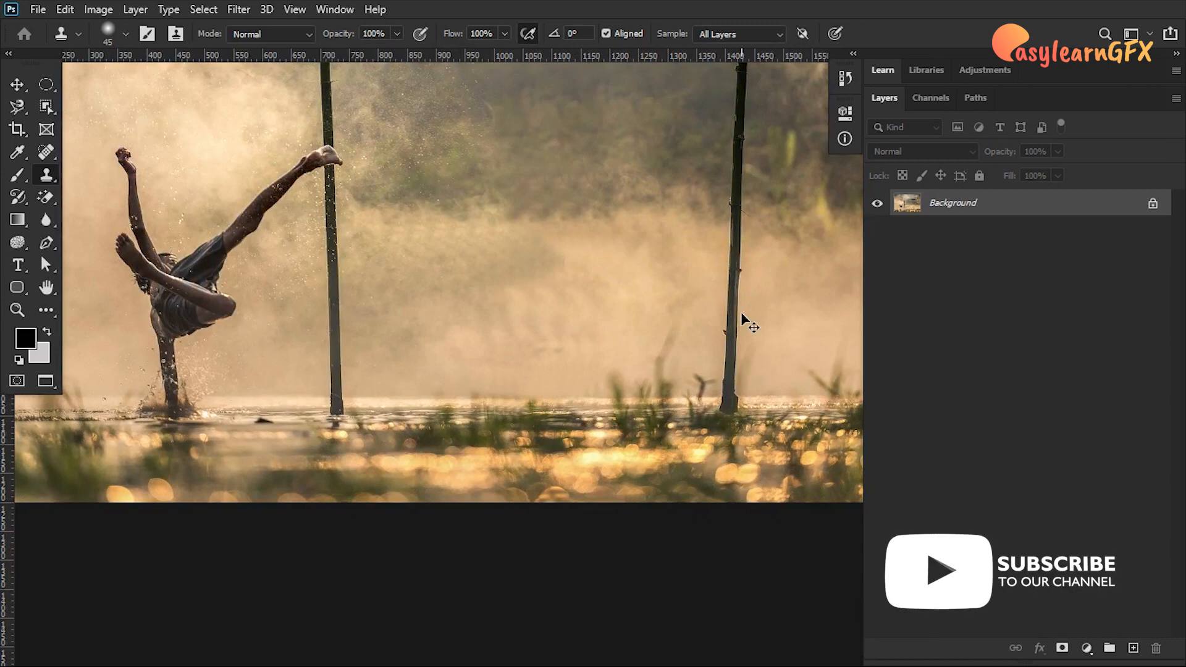
key(ctrl+minus)
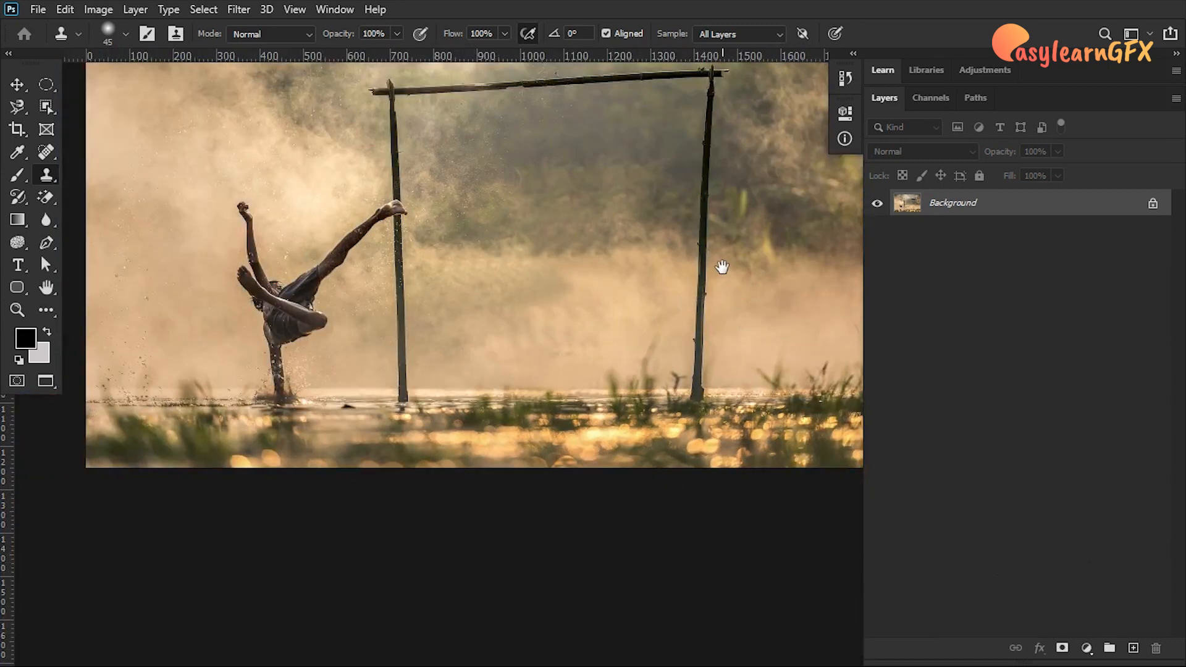
mouse_move(723, 267)
mouse_down()
mouse_move(588, 362)
mouse_move(661, 387)
mouse_up()
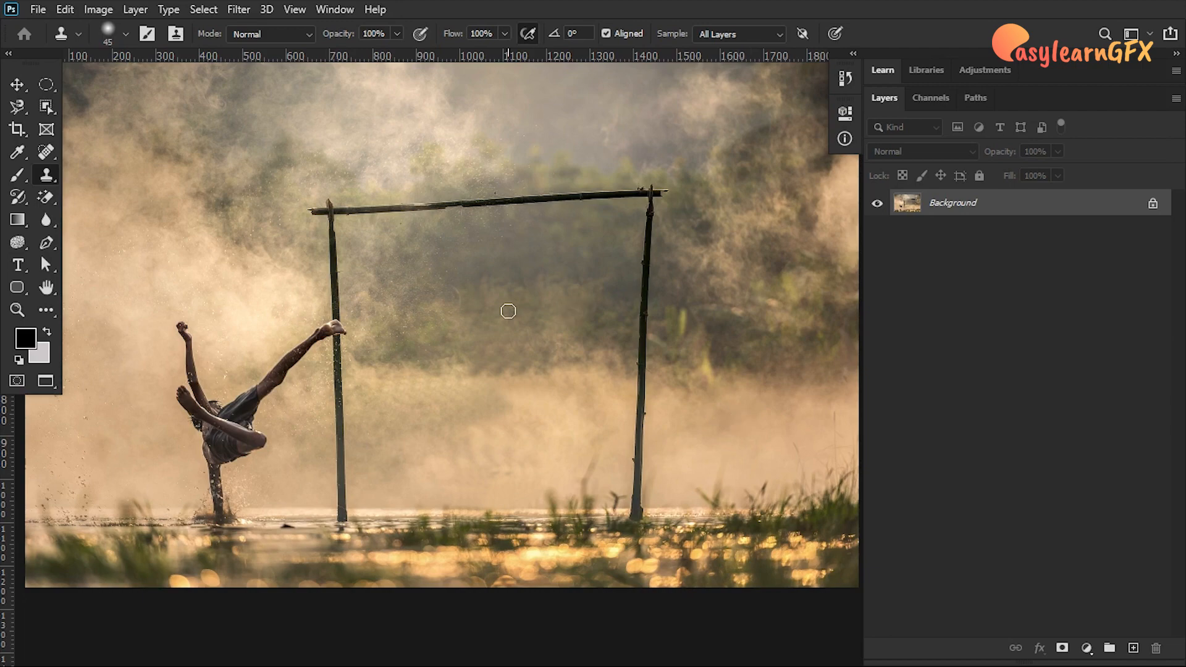
drag(484, 232, 483, 309)
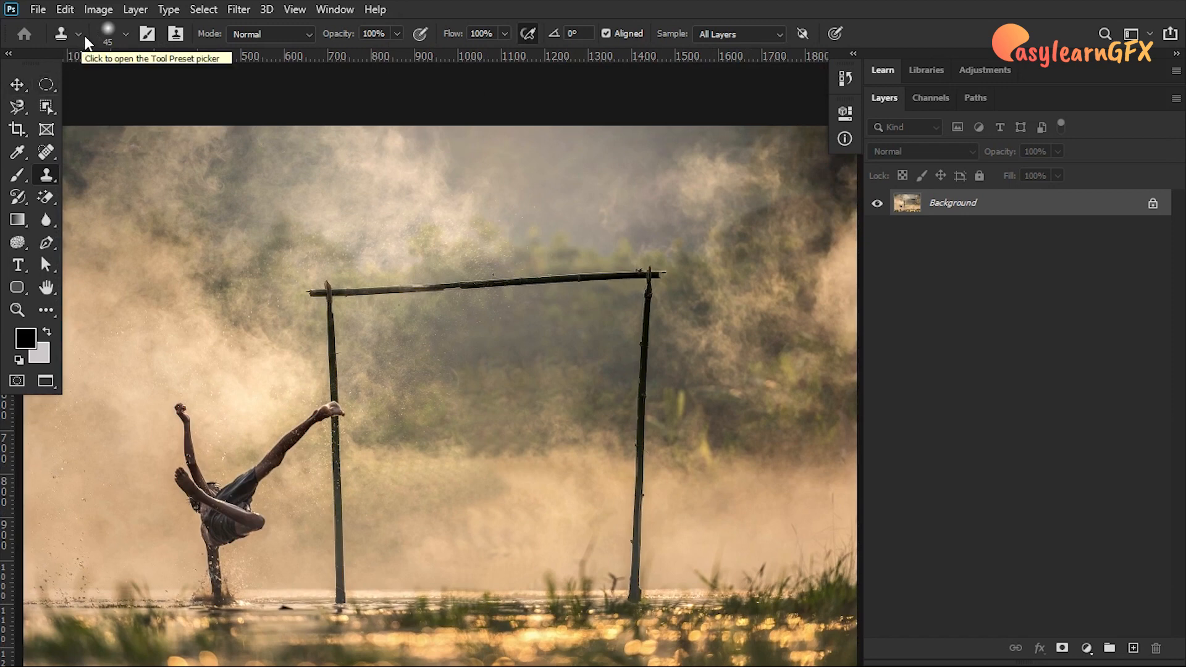
Step: Examine the Clone Stamp's brush presets, size and hardness, along with the full Brush Settings
click(126, 33)
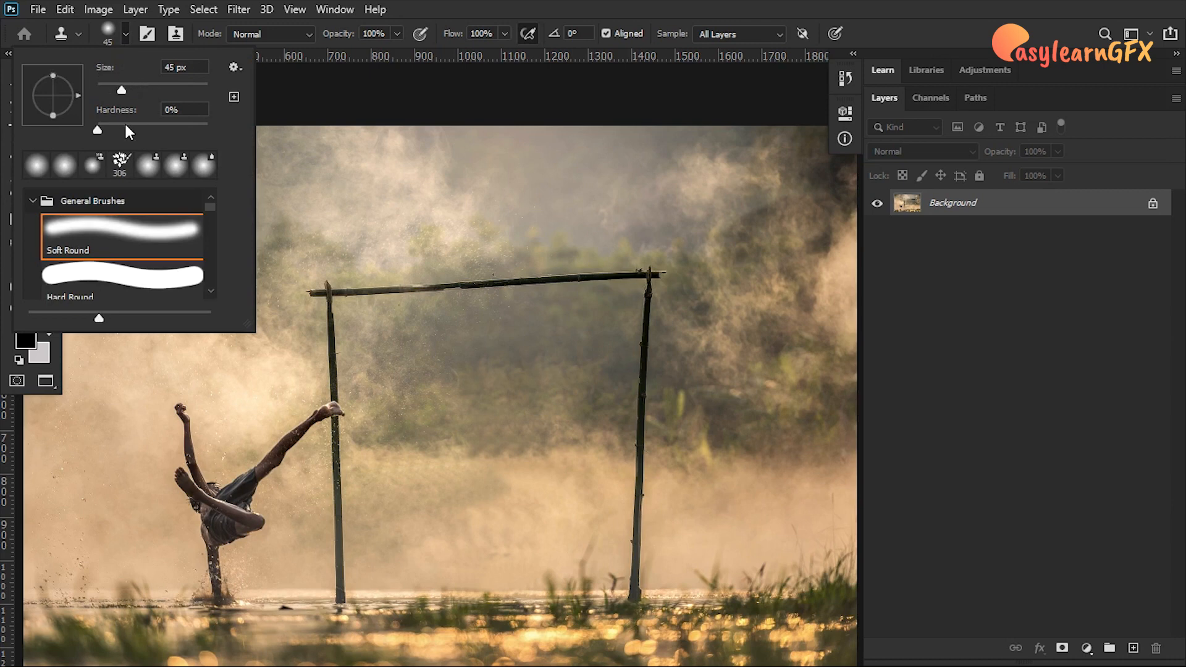
mouse_move(126, 126)
mouse_down()
mouse_move(185, 127)
mouse_move(97, 130)
mouse_up()
mouse_move(211, 215)
mouse_down()
mouse_move(213, 233)
mouse_move(214, 216)
mouse_up()
key(Return)
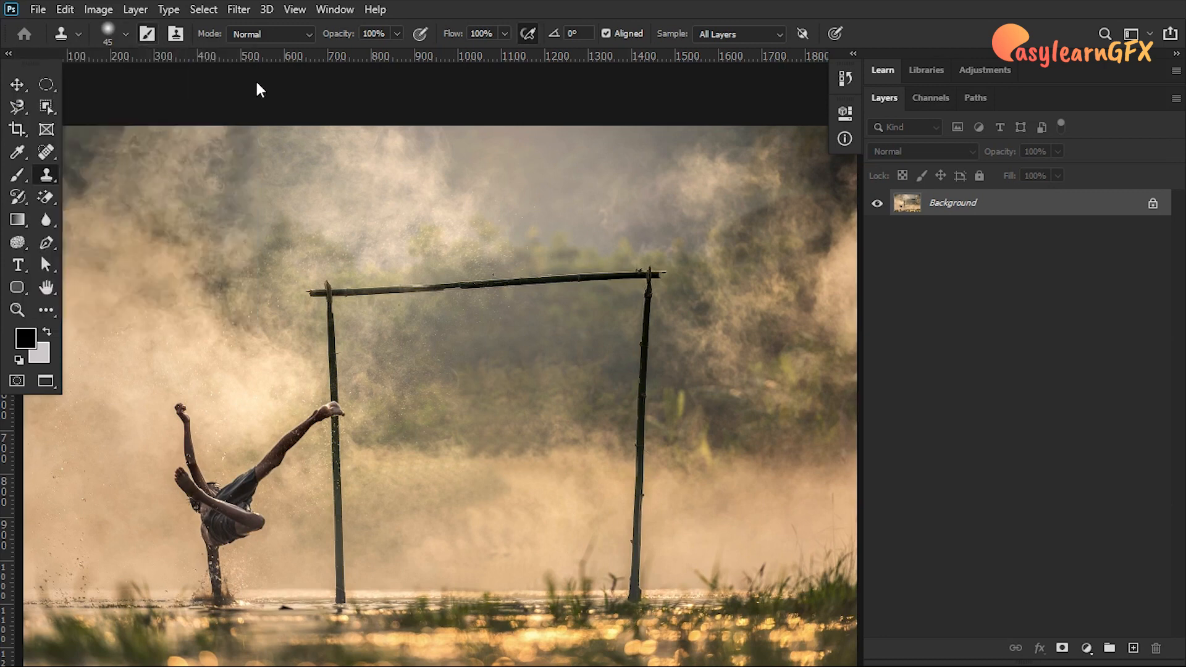
click(845, 177)
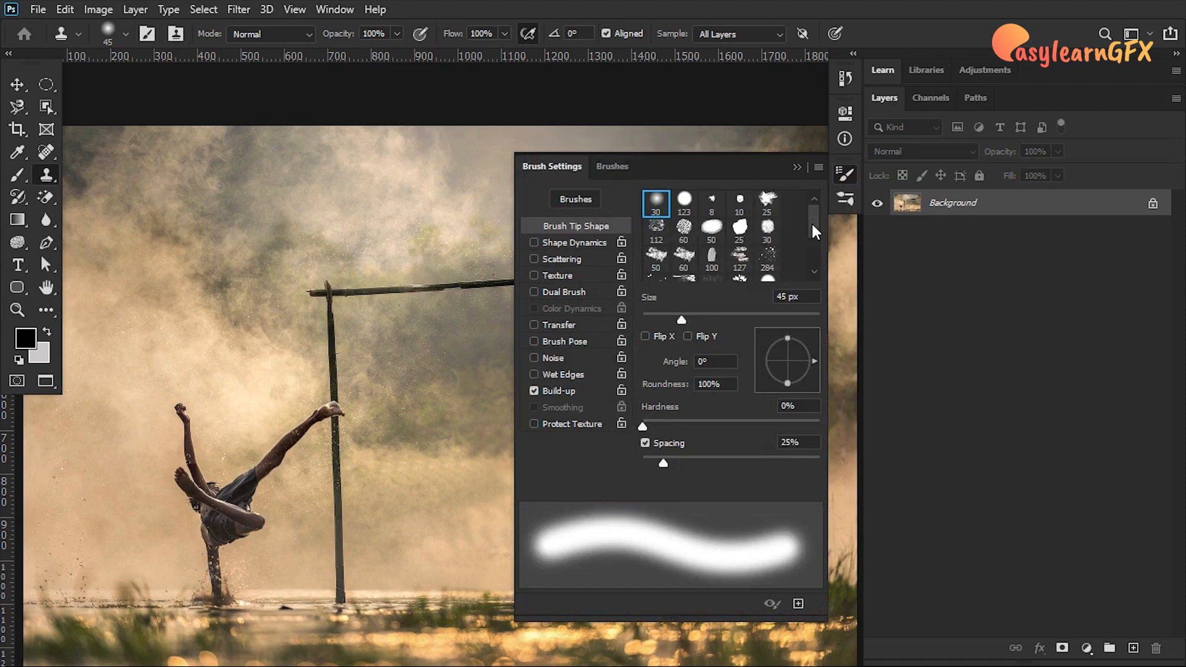
mouse_move(810, 222)
mouse_down()
mouse_move(809, 250)
mouse_move(810, 210)
mouse_up()
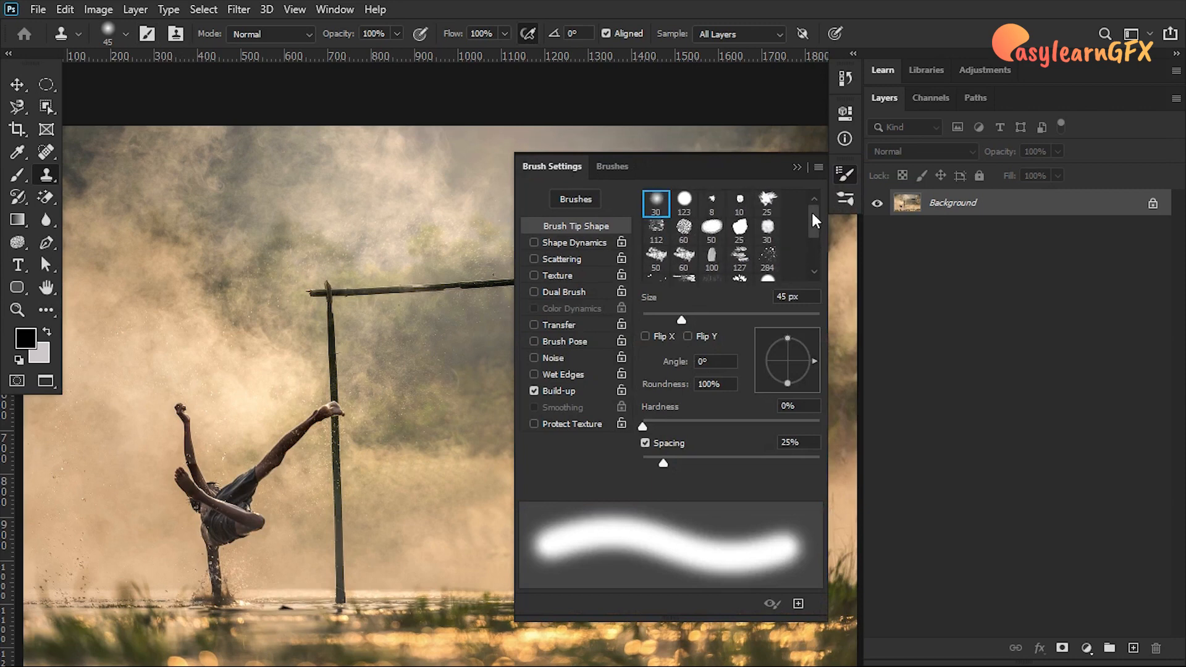
click(796, 167)
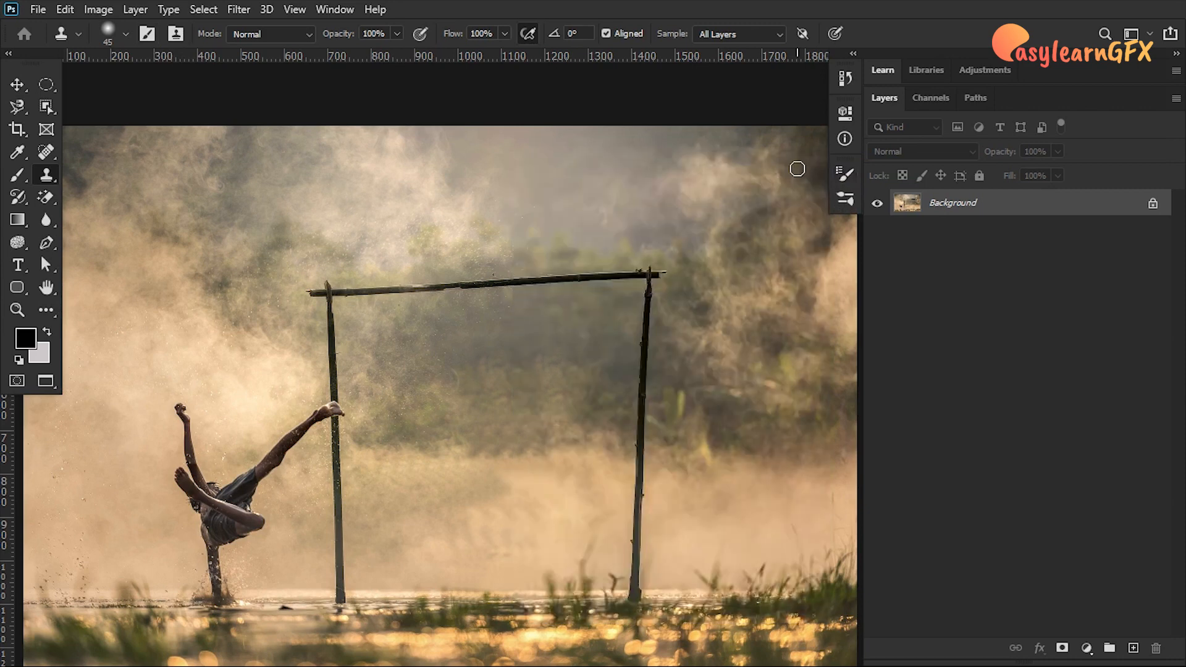
Step: Reselect the Clone Stamp tool and look over its Clone Source settings
click(16, 87)
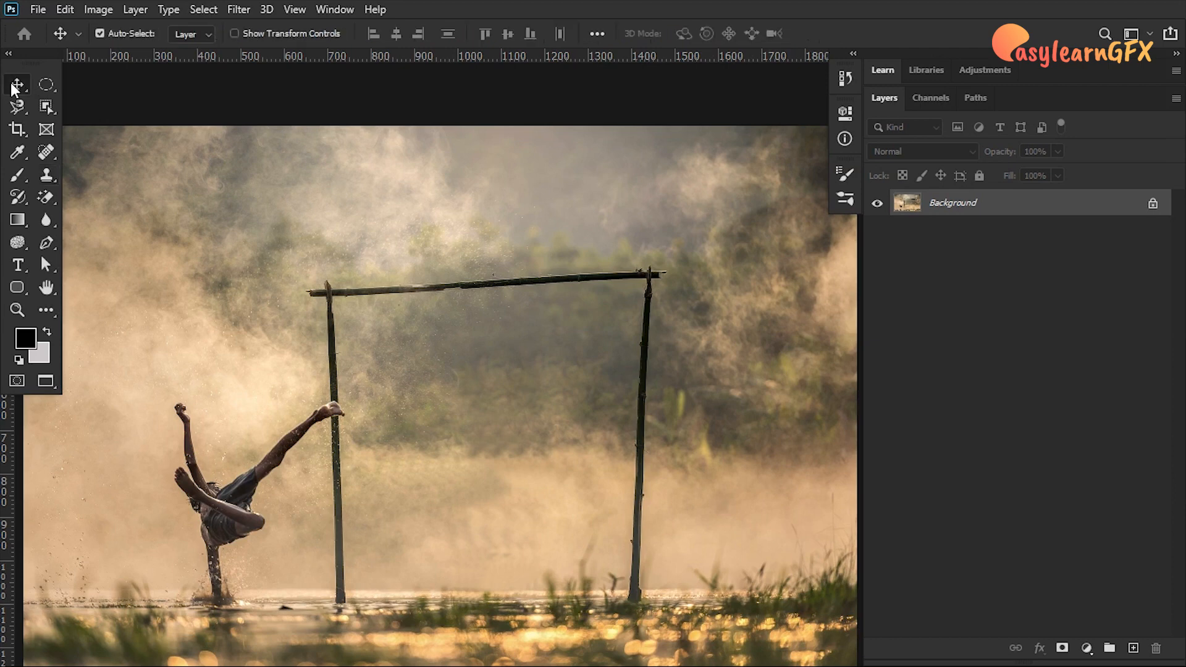
click(43, 176)
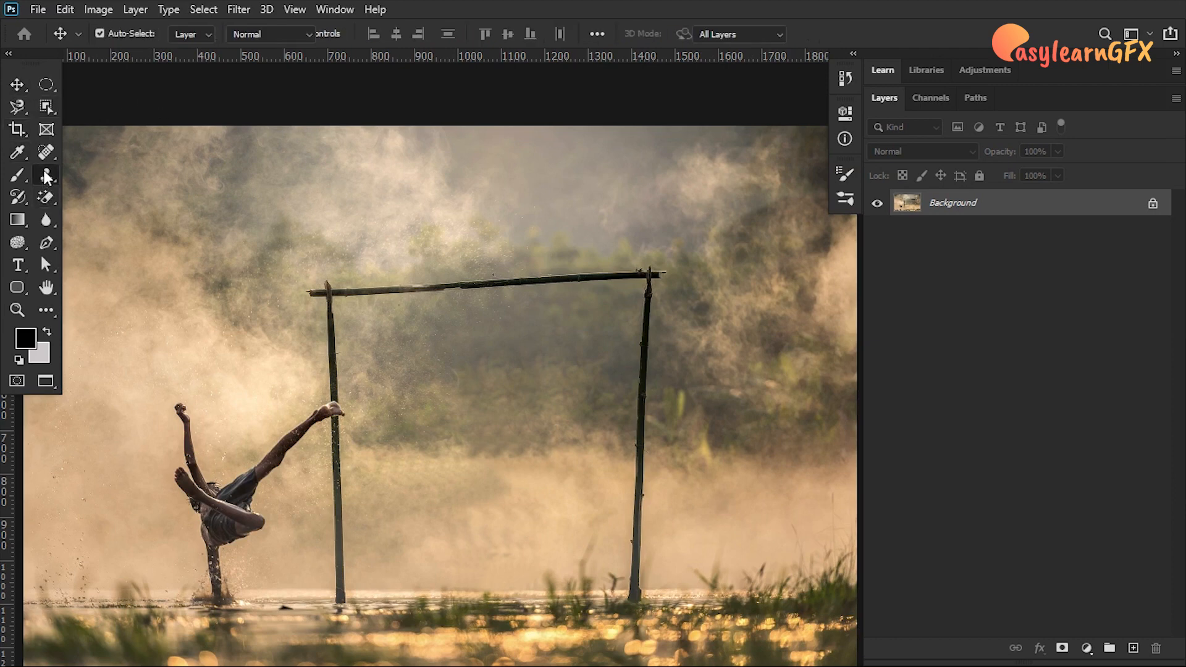
click(91, 171)
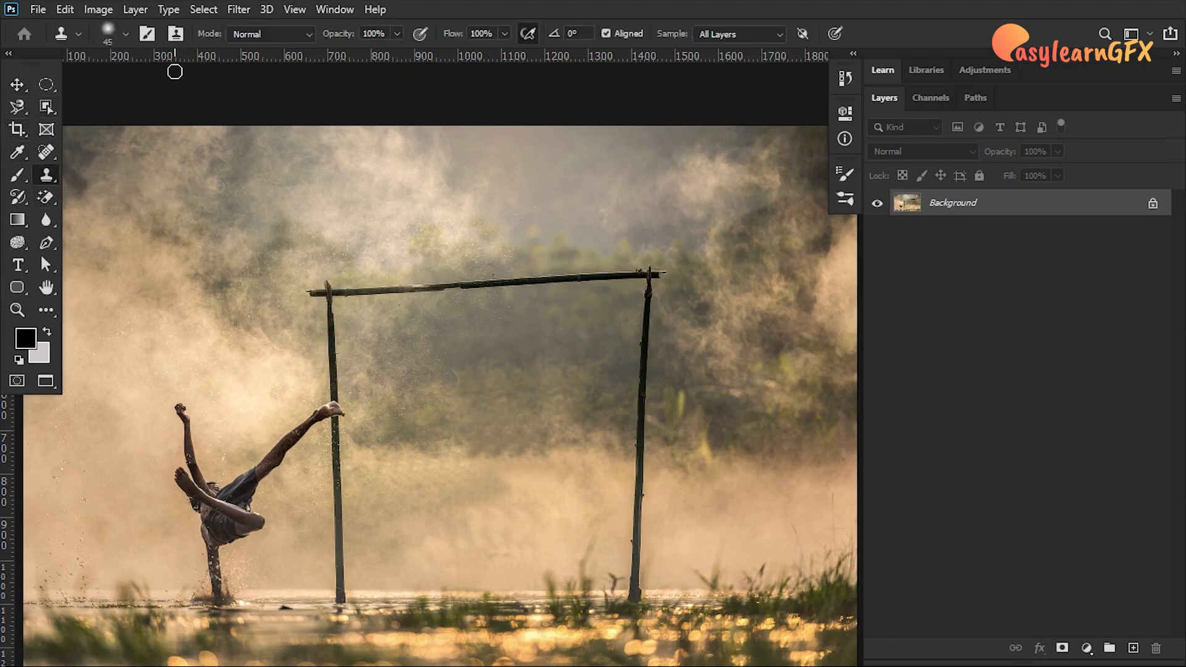
click(177, 35)
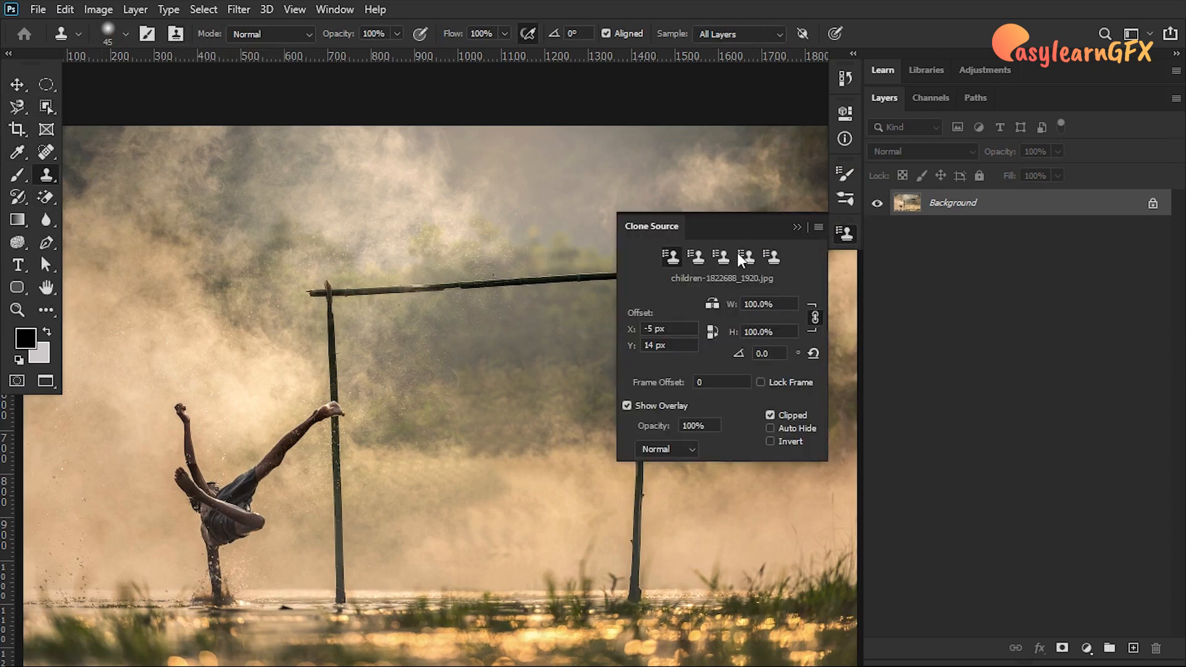
click(797, 228)
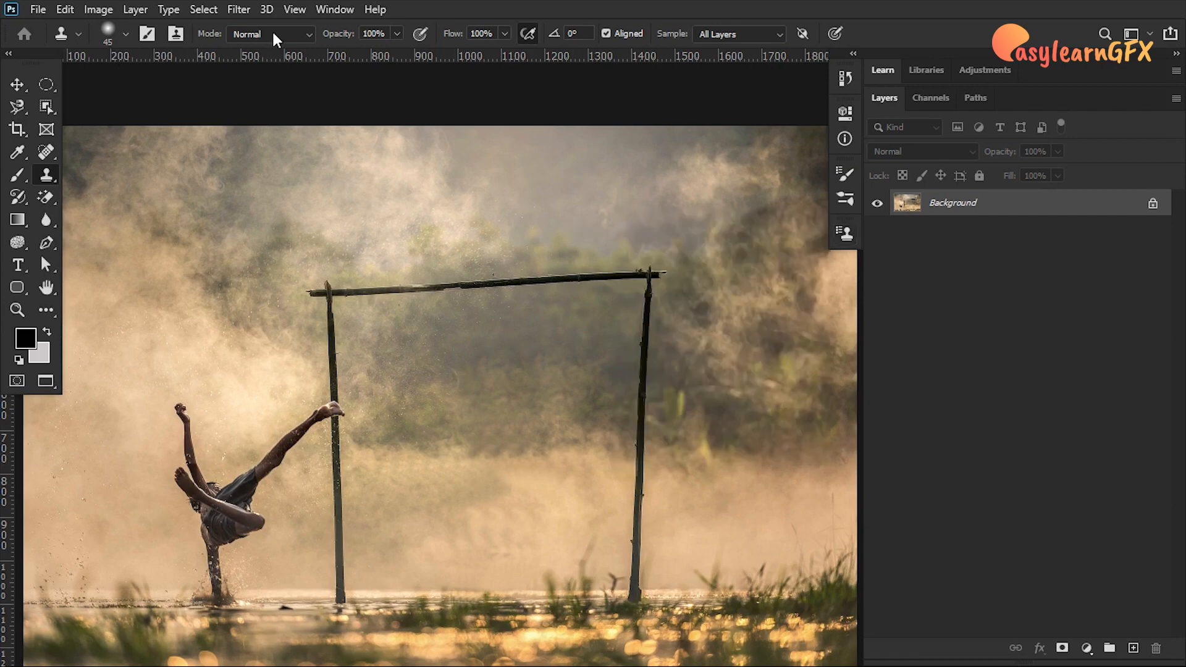
Step: Look through the list of available panels and the Clone Stamp's blending modes, keeping Normal
click(334, 10)
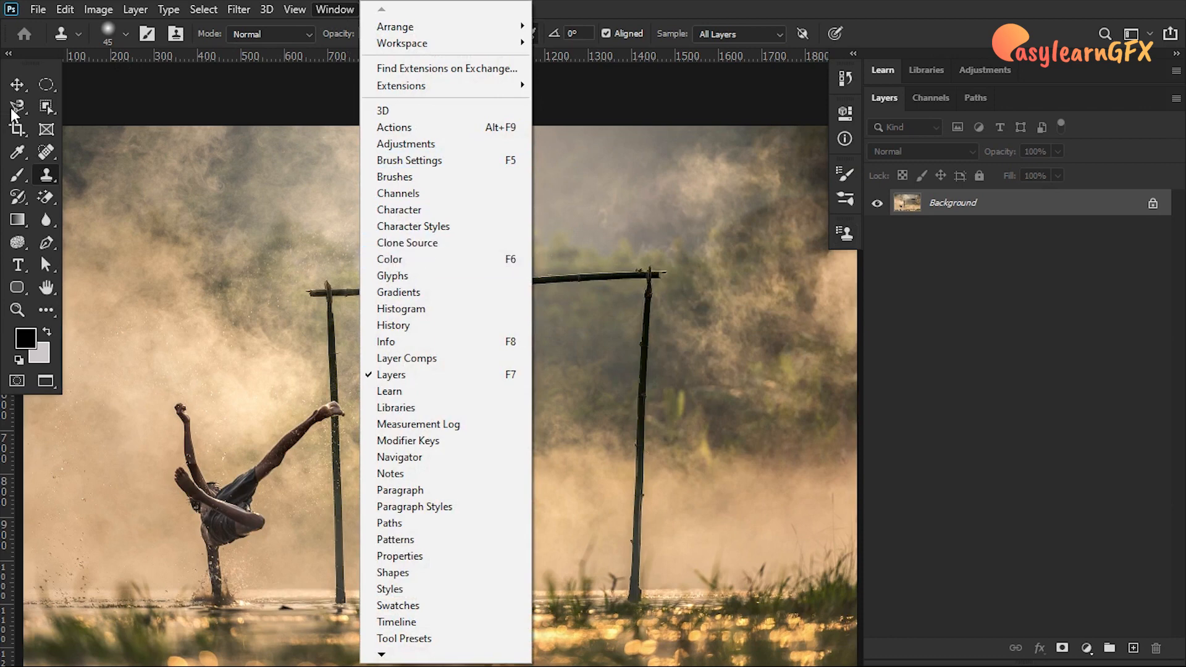
click(18, 84)
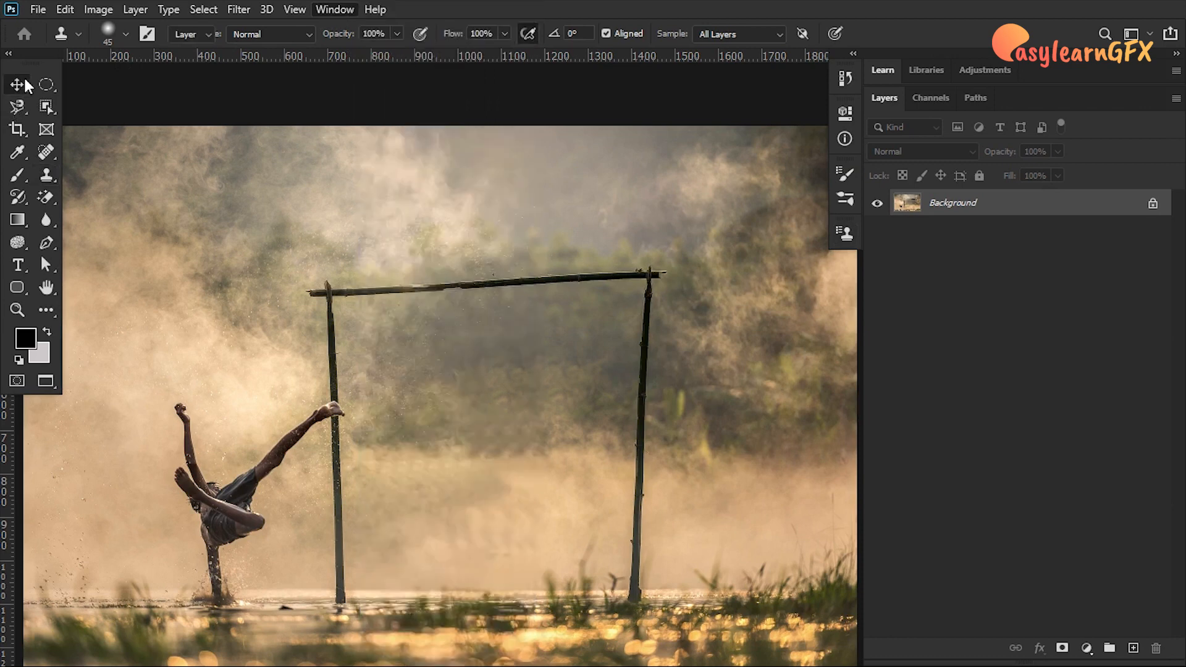
click(46, 176)
click(267, 35)
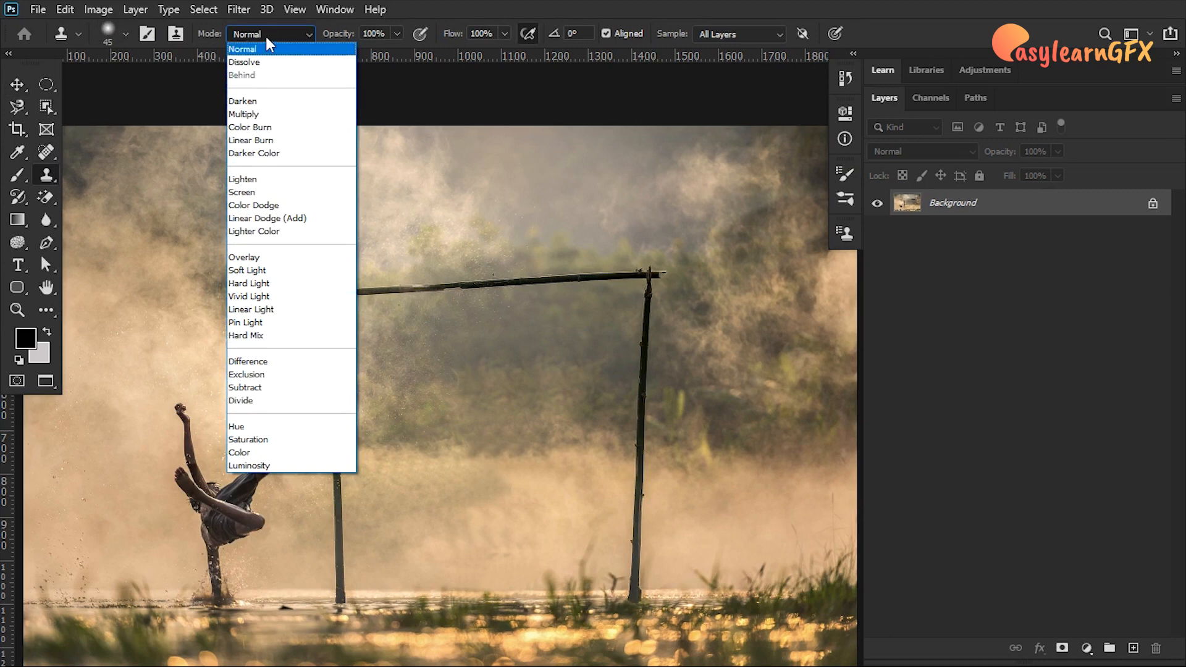
click(267, 39)
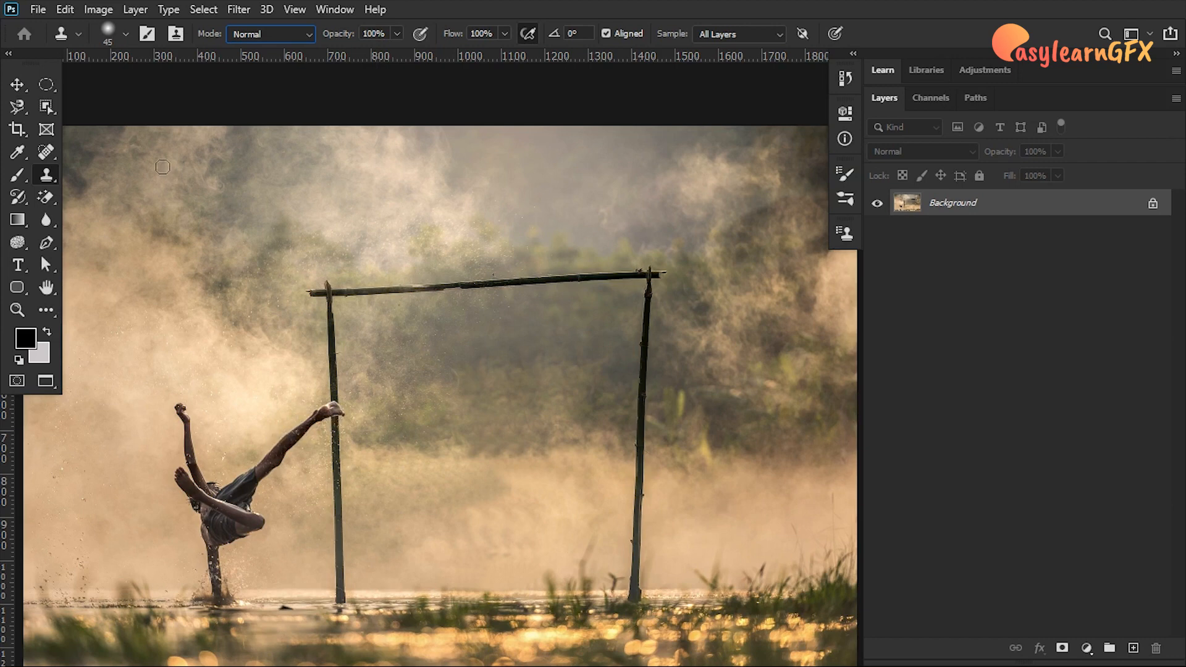
Step: Enlarge the Clone Stamp brush to 250 px, sample the kicking leg and clone it between the goalposts at full opacity
key(v)
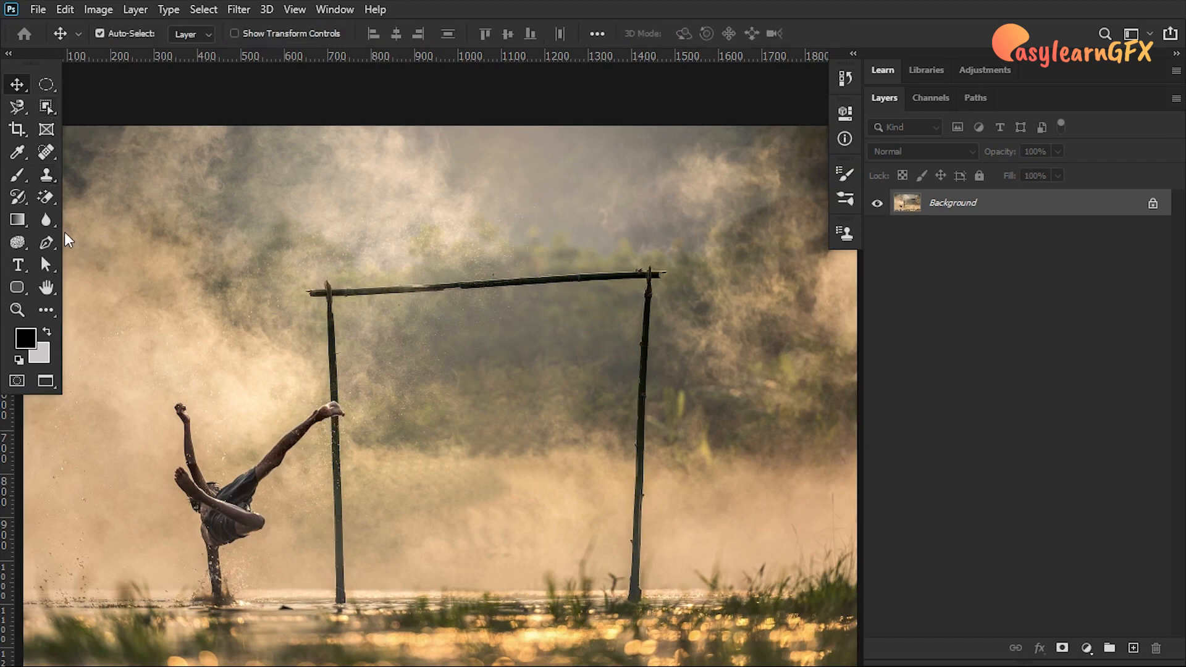
click(46, 175)
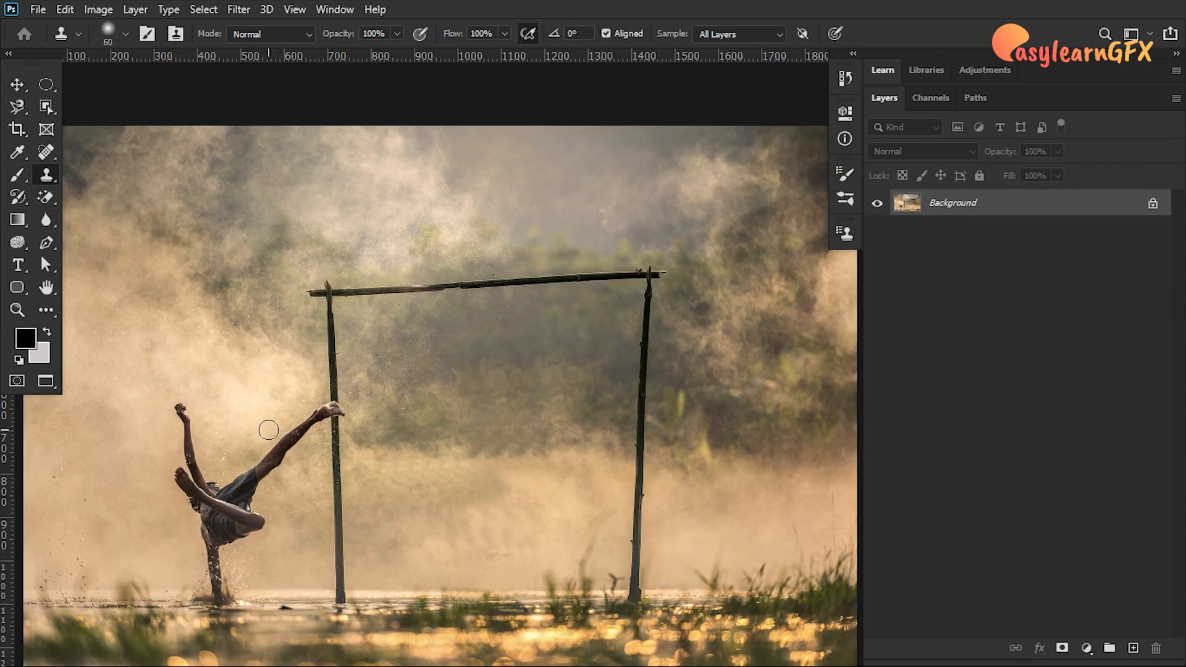
key(bracketright)
key(bracketright)
key(bracketright)
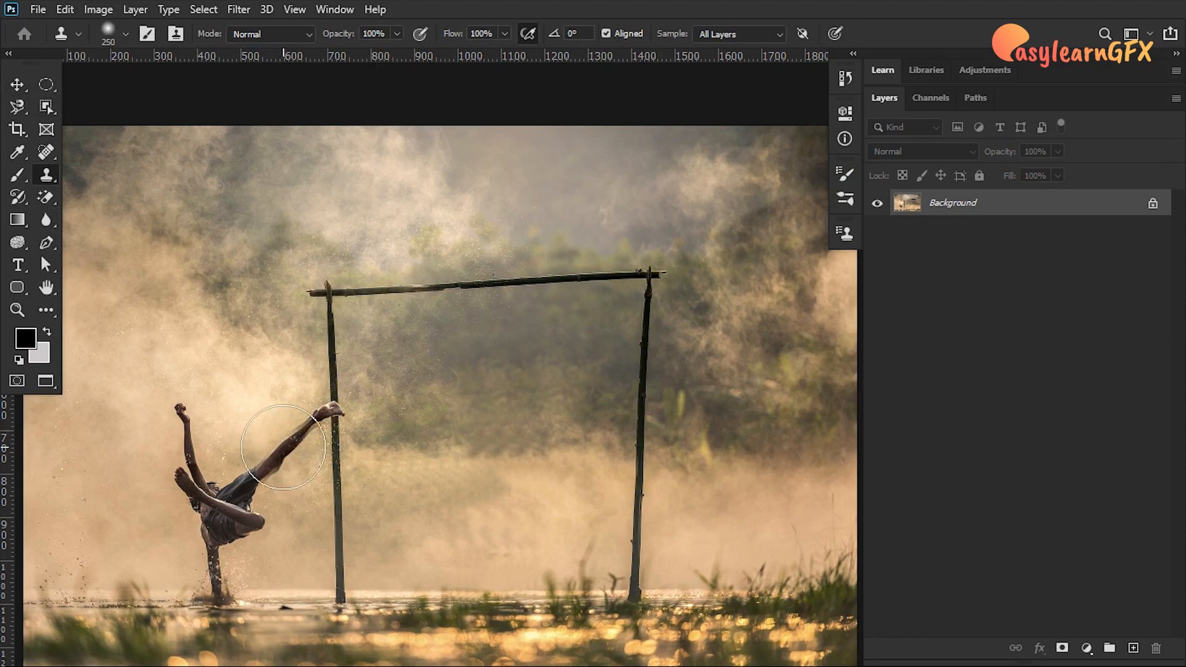
alt+click(283, 447)
drag(556, 393, 515, 392)
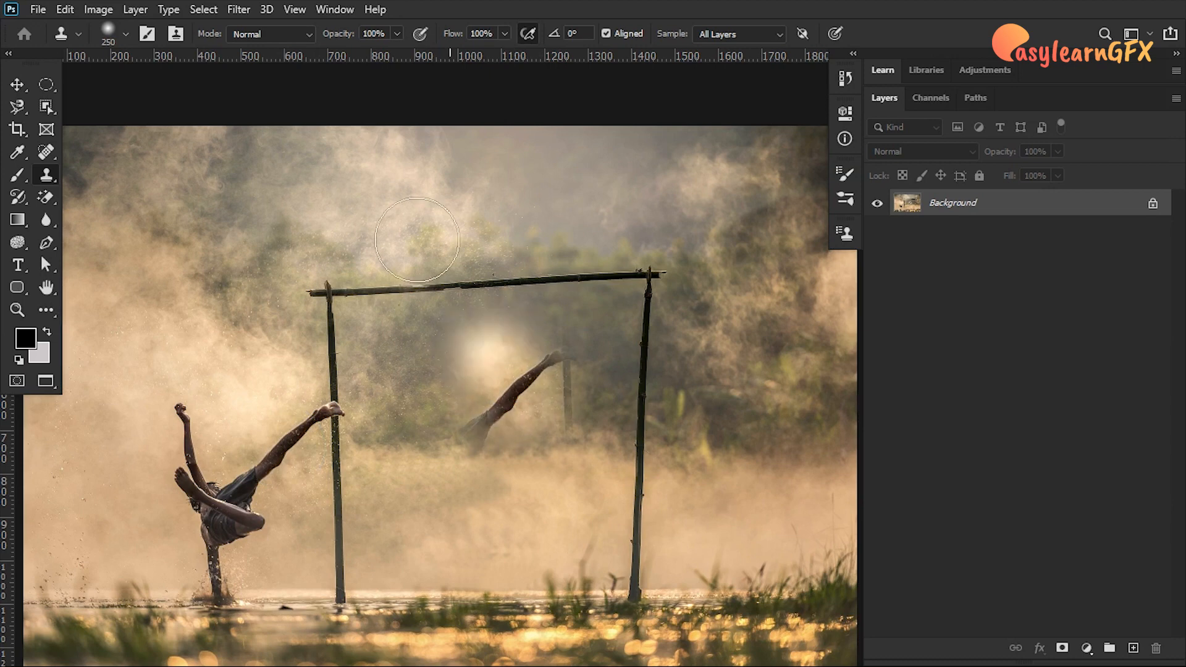
Step: Lower the Clone Stamp opacity to 37%, resample the kicking leg and clone it beside the crossbar's left end
drag(339, 39, 307, 39)
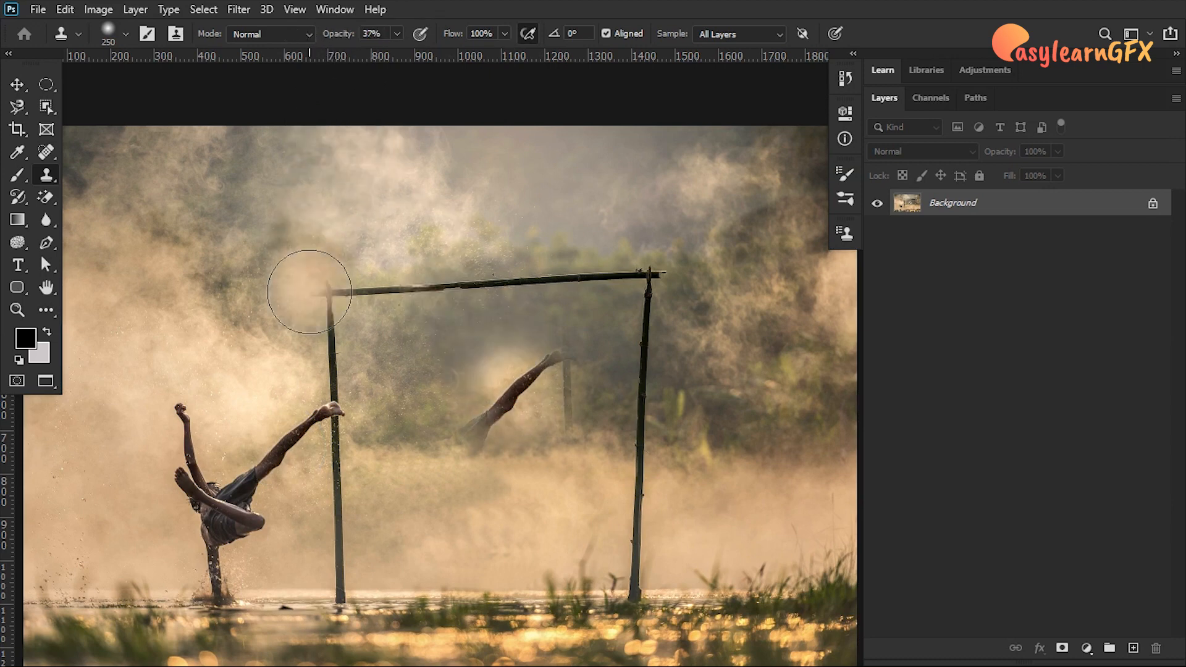
drag(287, 417, 294, 429)
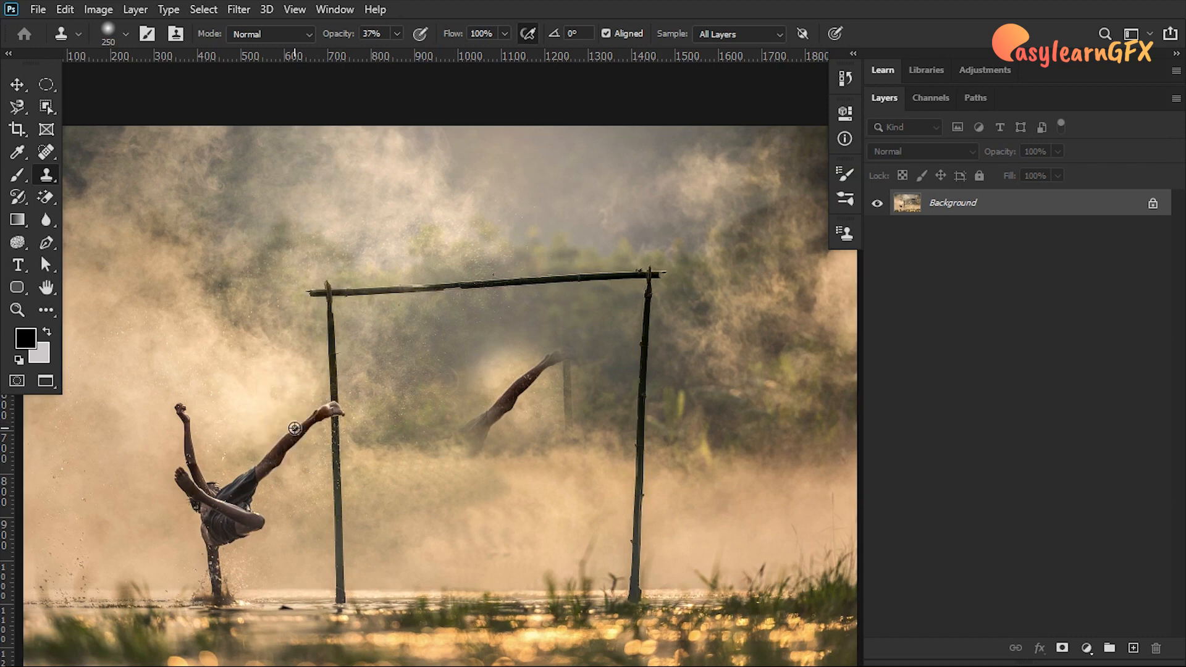
mouse_move(295, 304)
mouse_down()
mouse_move(275, 318)
mouse_move(257, 299)
mouse_up()
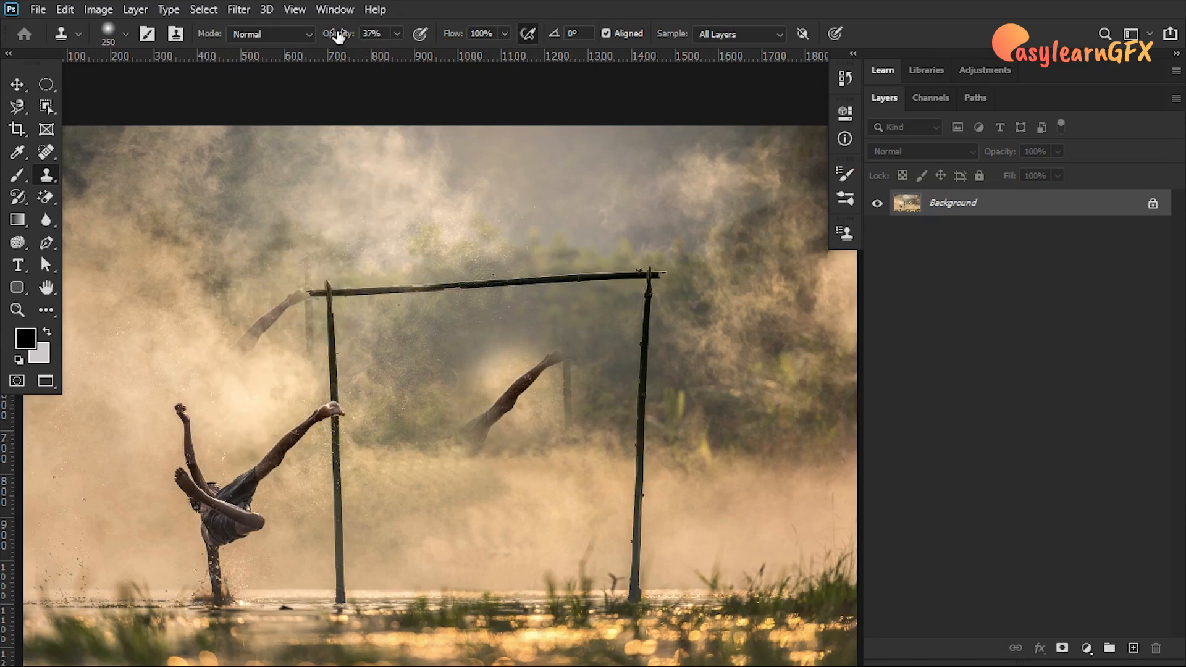
Step: Restore the Clone Stamp opacity to 100% and undo the cloned leg test strokes
drag(338, 36, 561, 31)
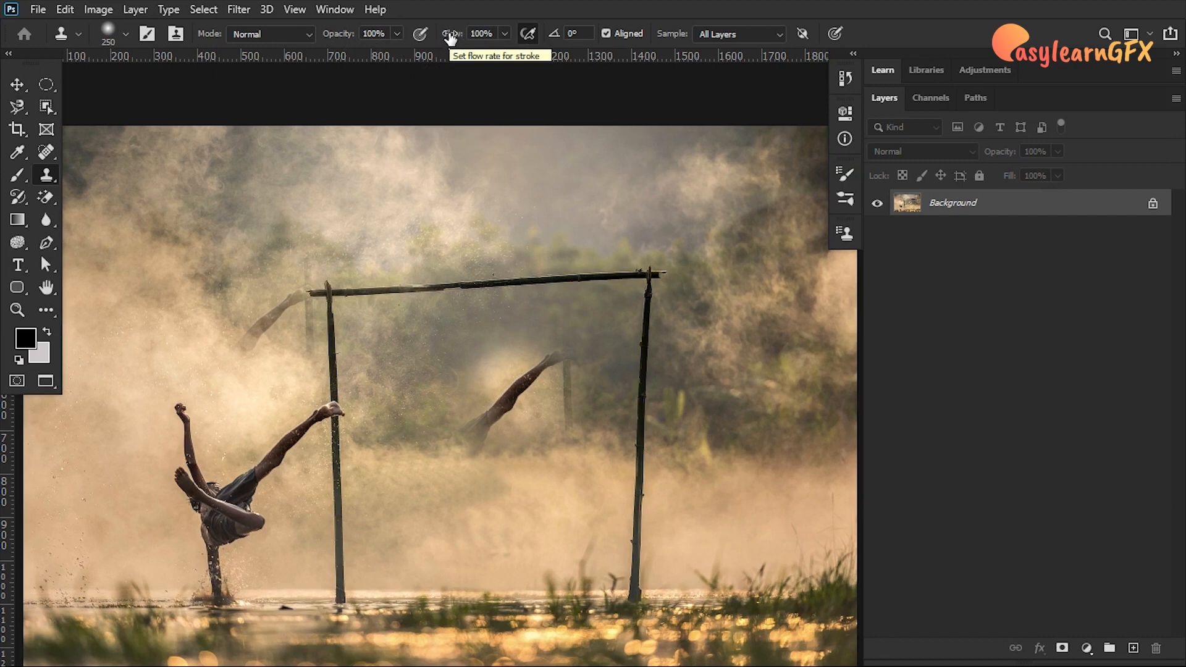
key(ctrl+z)
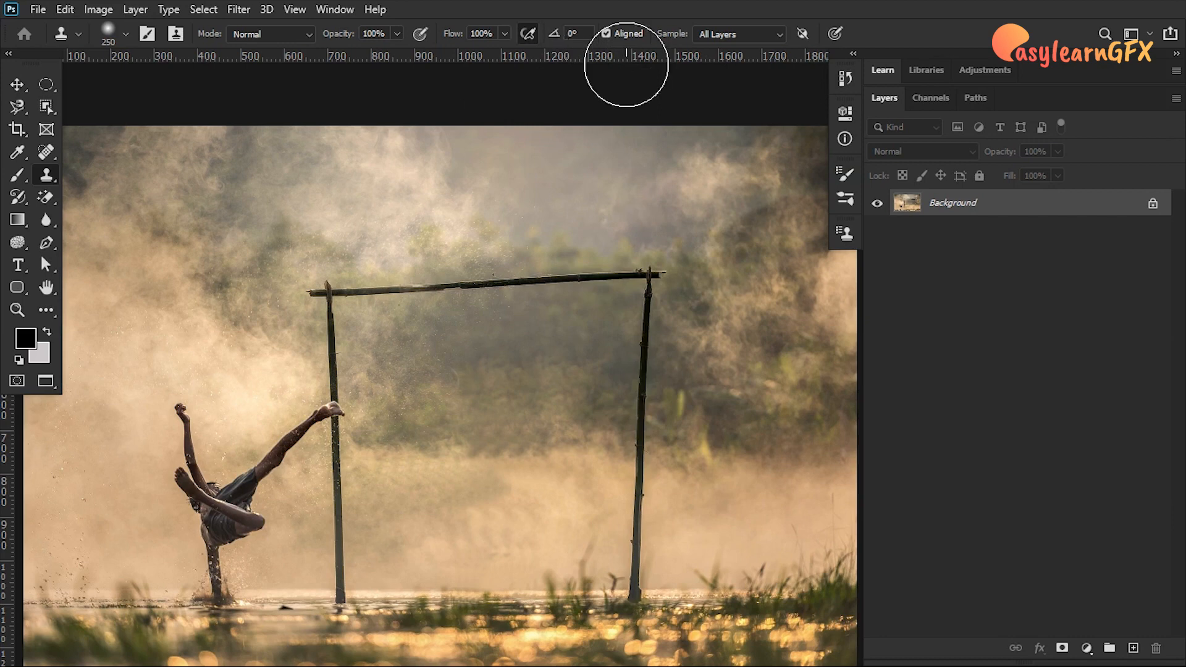
Step: Keep Clone Stamp sampling on All Layers and add a new empty layer above Background
click(741, 35)
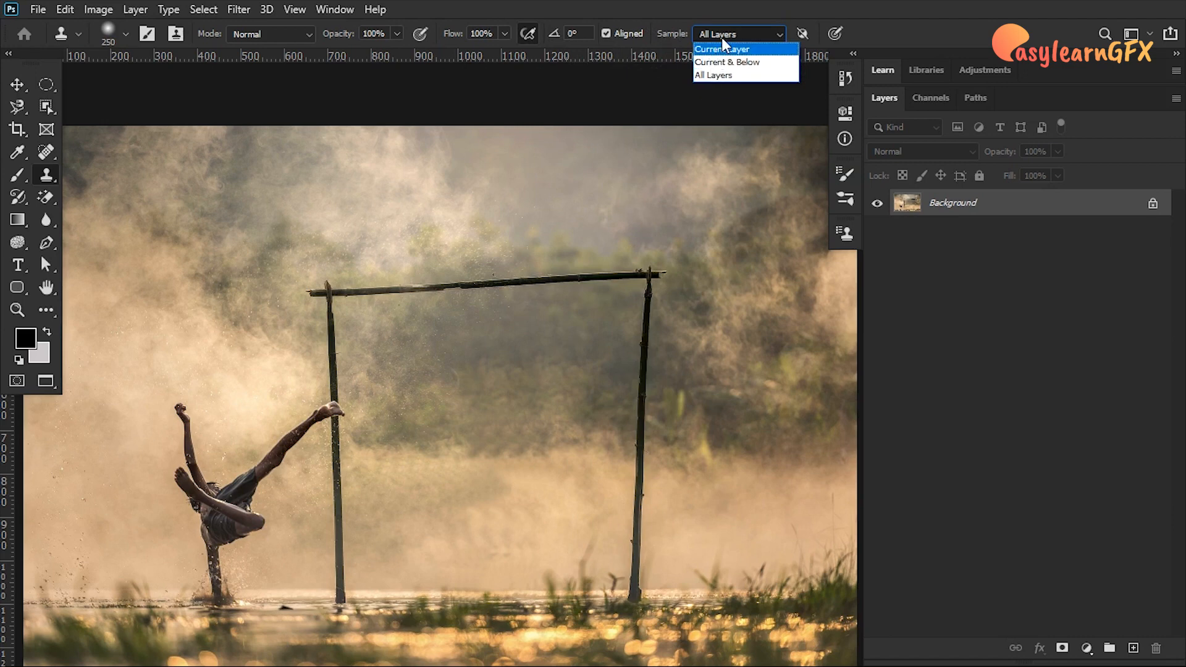
click(728, 74)
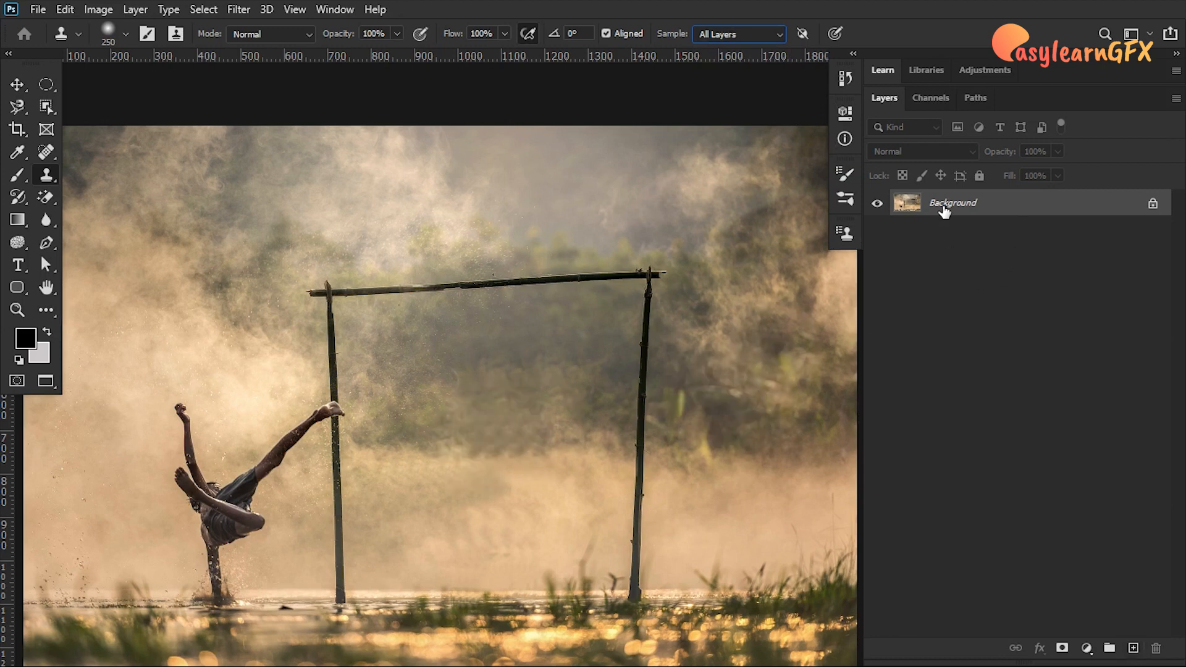
drag(905, 210, 1134, 649)
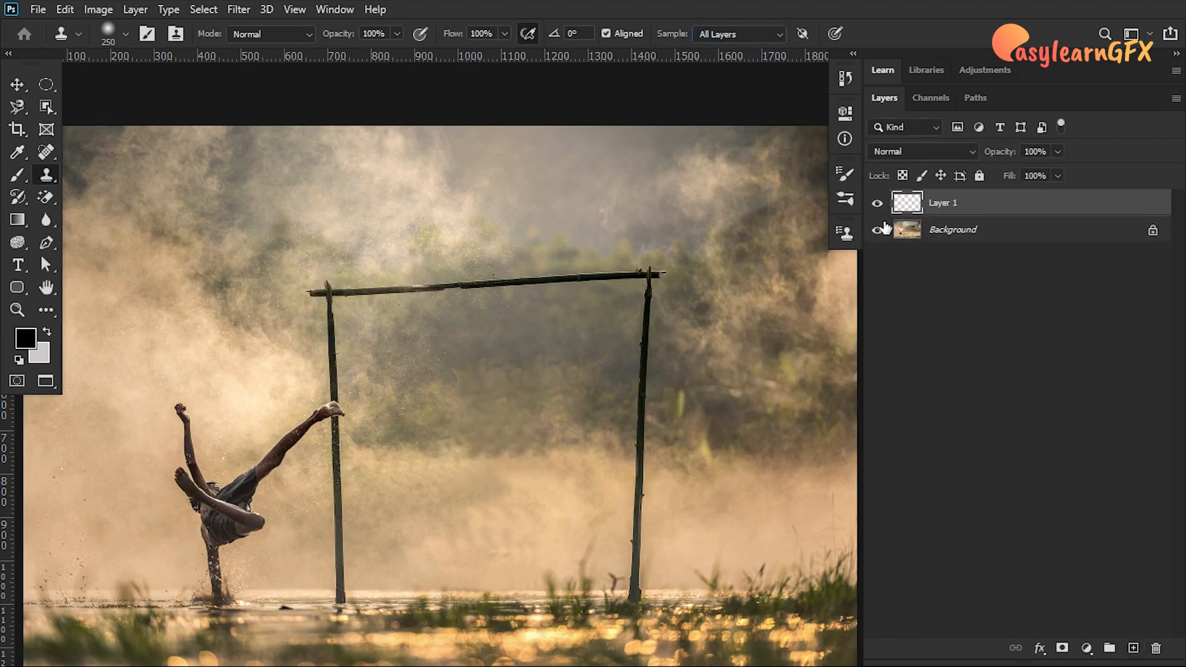
Step: Hide the Background layer to inspect the empty layer, show it again, and review the sampling options, keeping All Layers
click(877, 229)
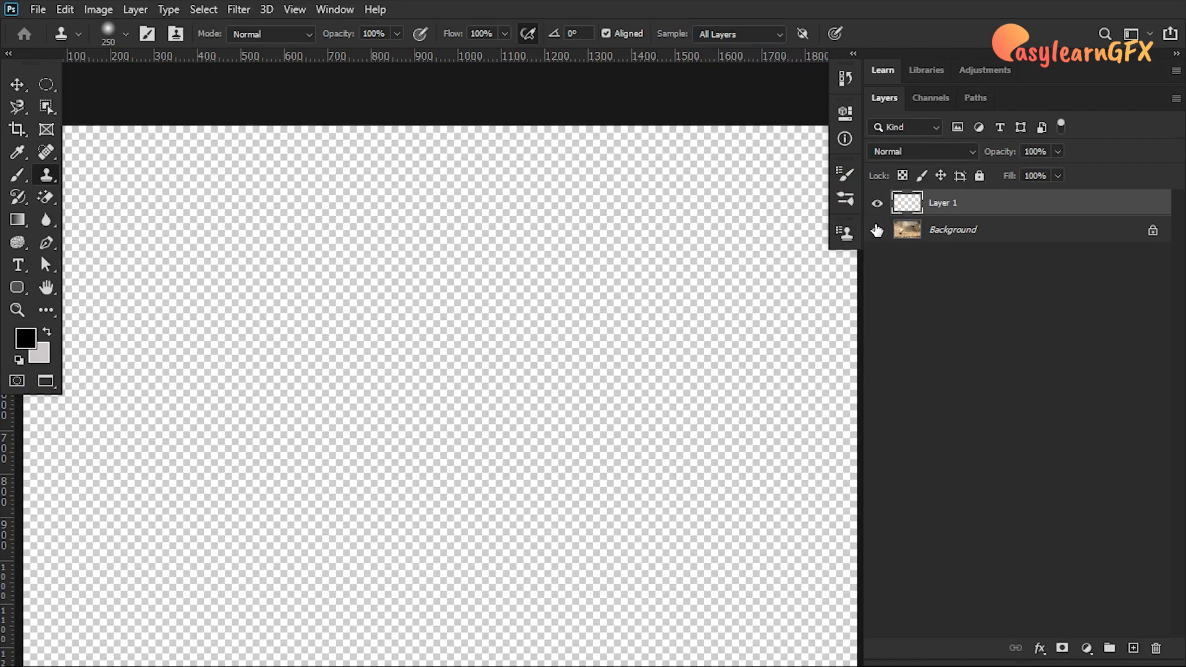
click(877, 230)
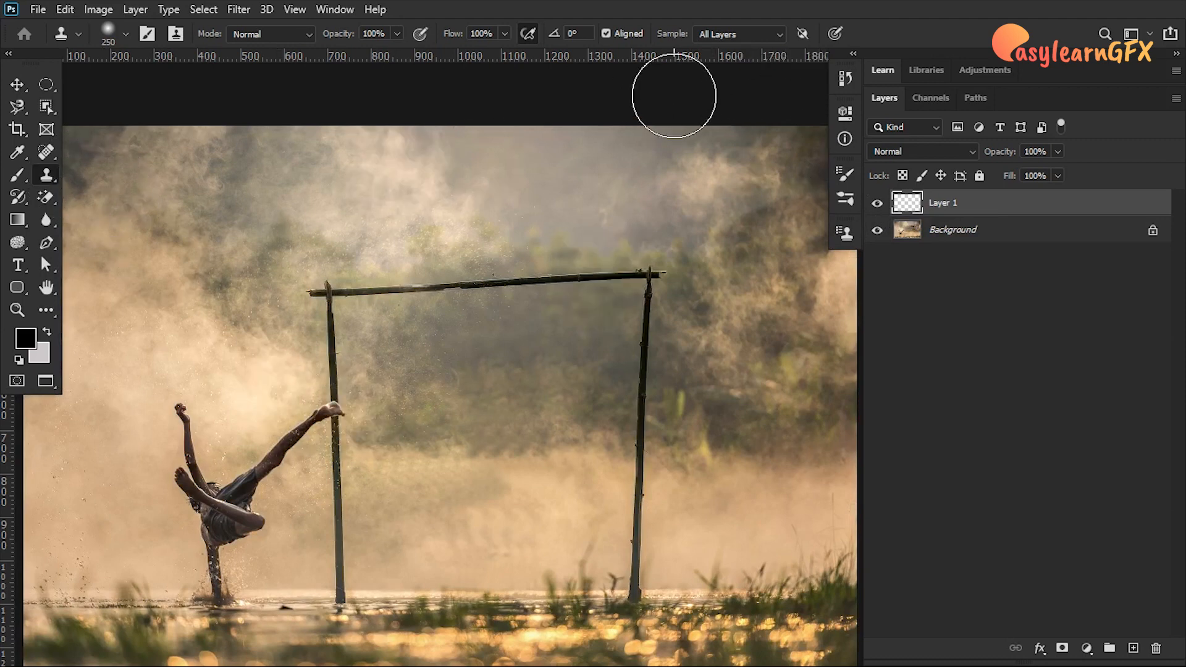
click(730, 34)
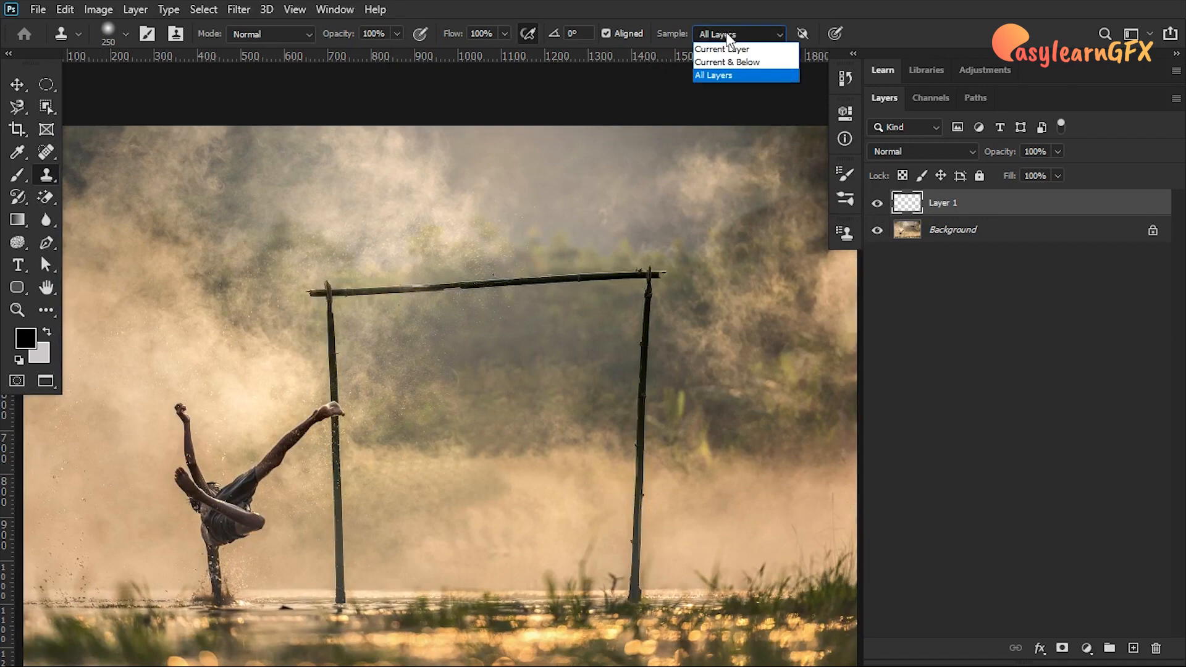
click(721, 75)
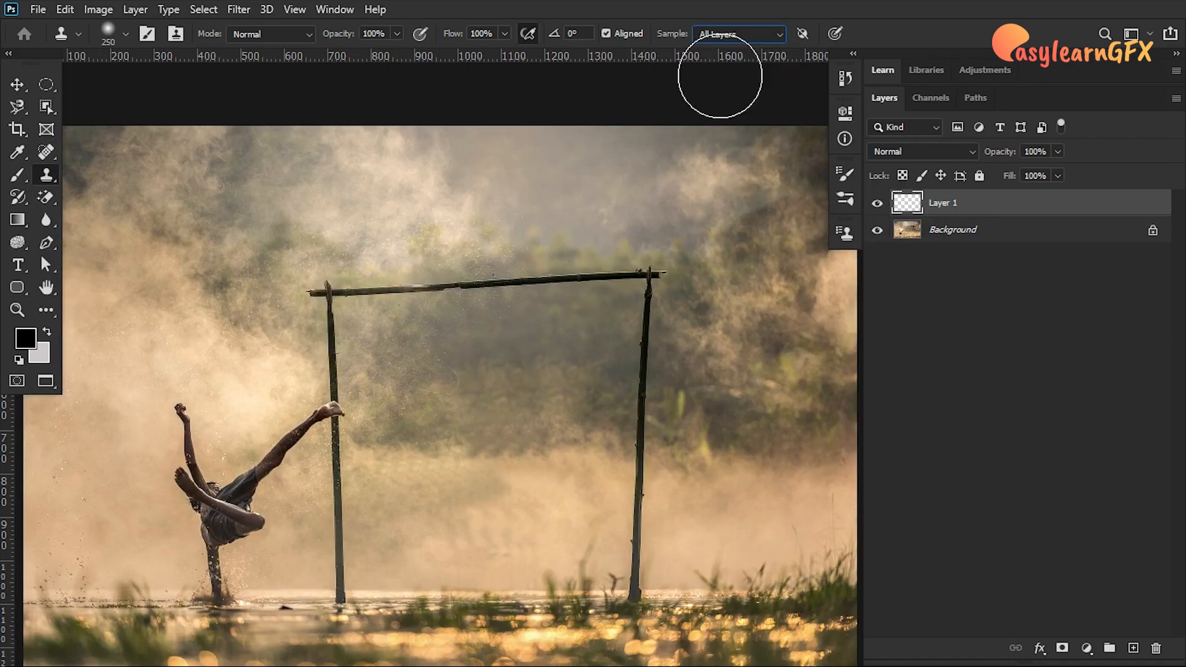
Step: Show the Clone Source settings and store the football as the first clone source using the Clone Stamp
click(16, 85)
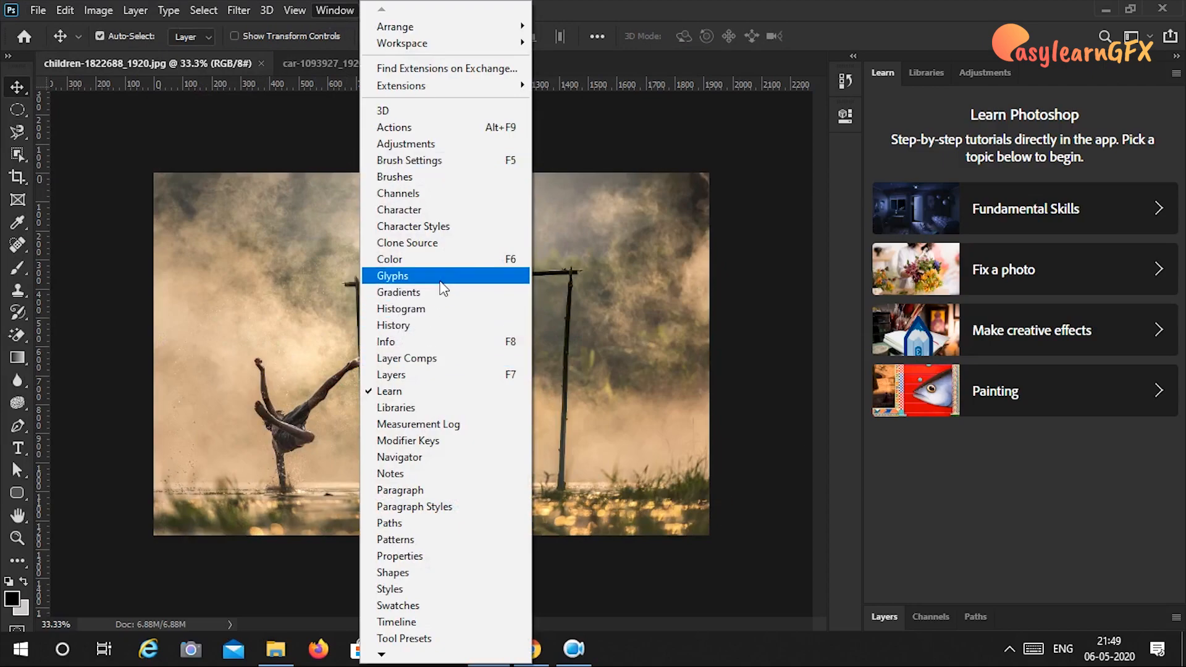
click(442, 242)
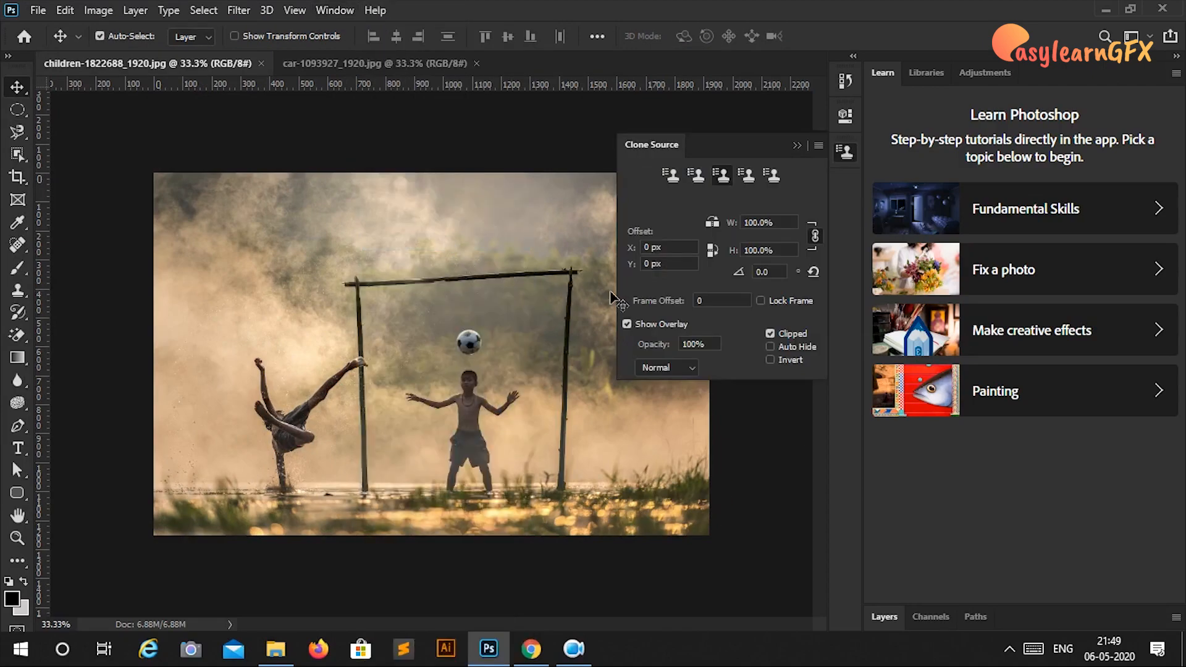
click(673, 175)
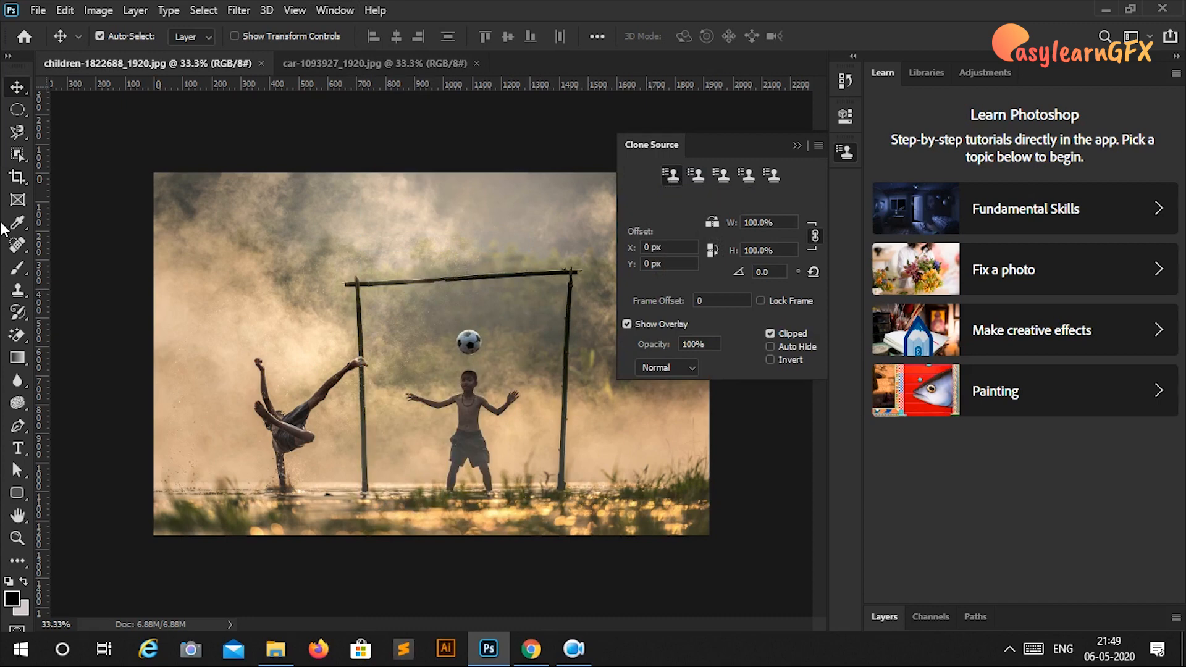
click(18, 290)
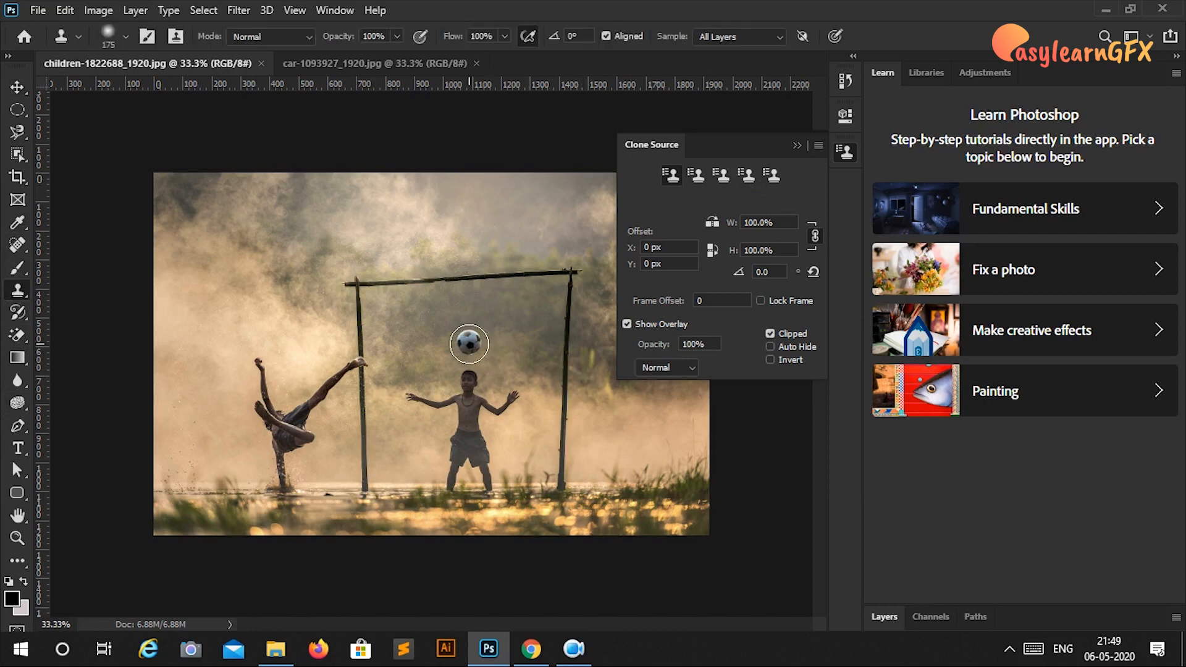
alt+click(469, 344)
Step: Store the standing boy's head as the second clone source and the kicking boy's raised hand as the third
click(695, 175)
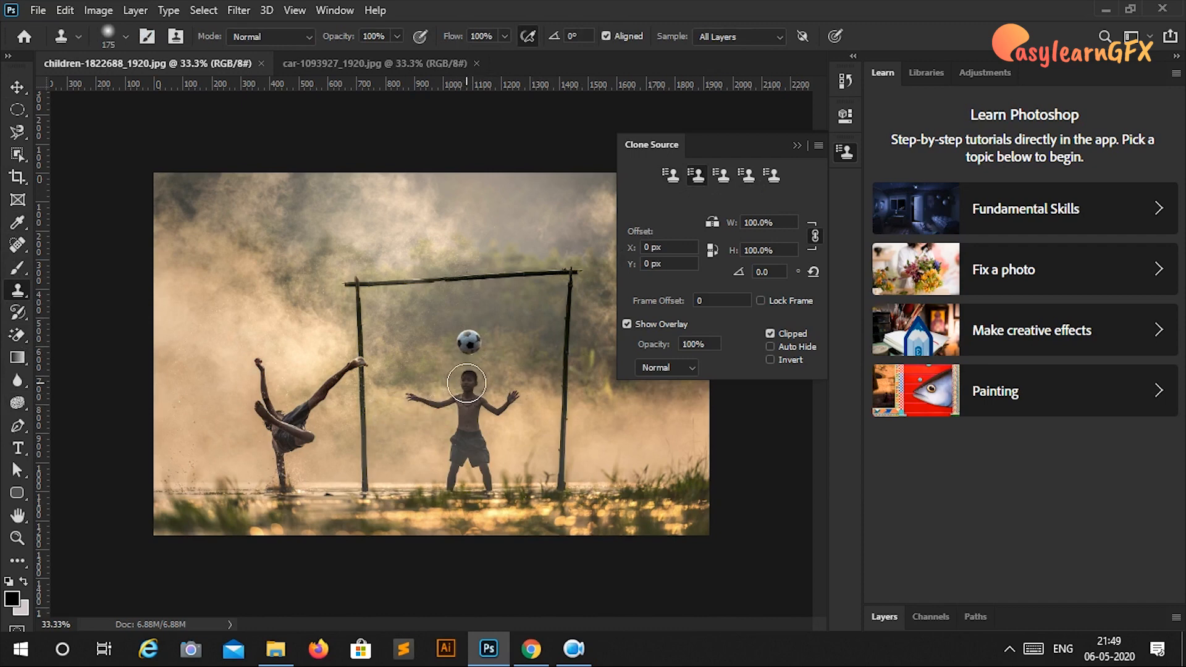
alt+click(466, 383)
click(721, 175)
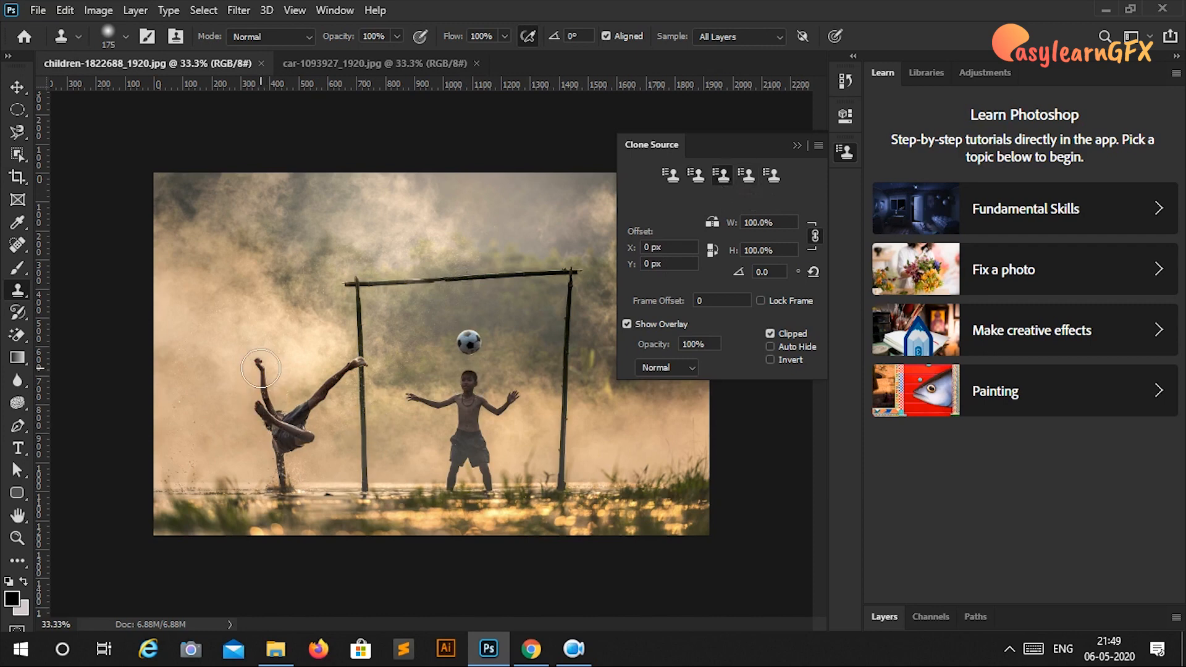
alt+click(260, 369)
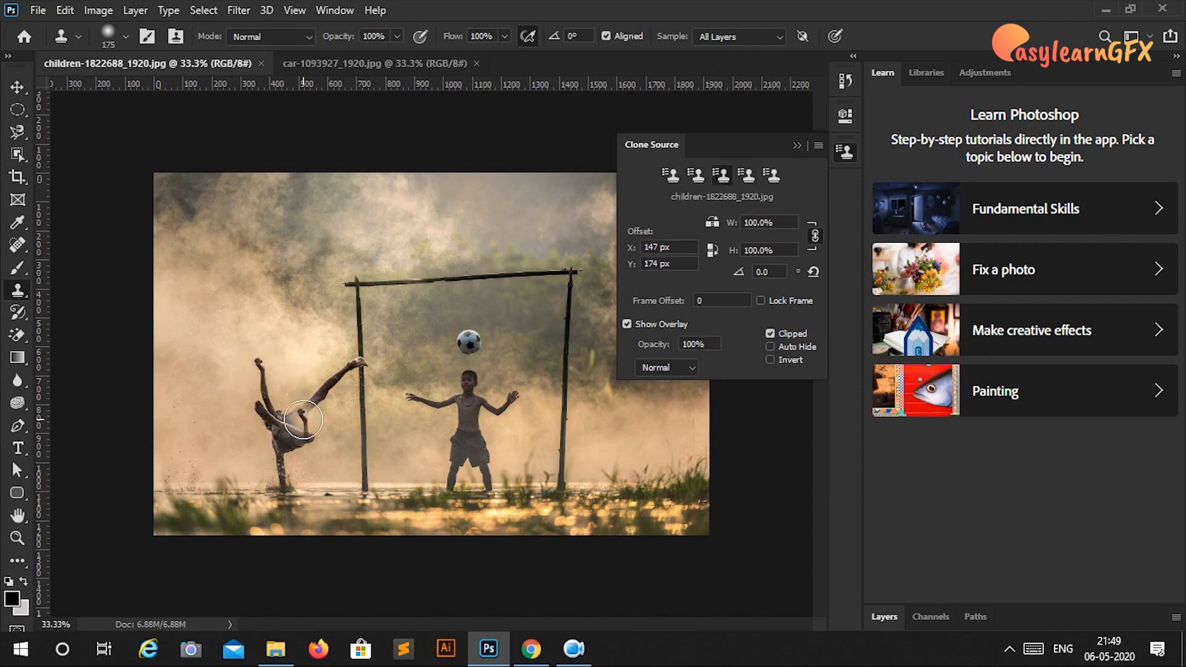
Step: Clone the football from the first source and the boy's head from the second into the mist above the goal
click(669, 175)
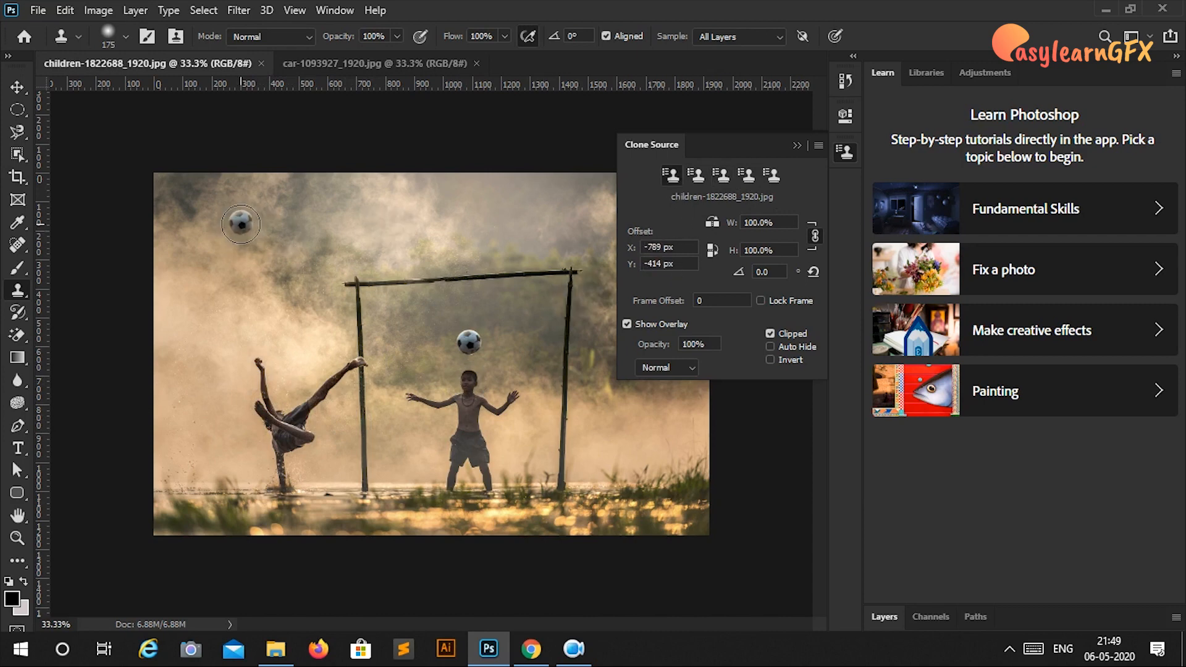
click(237, 221)
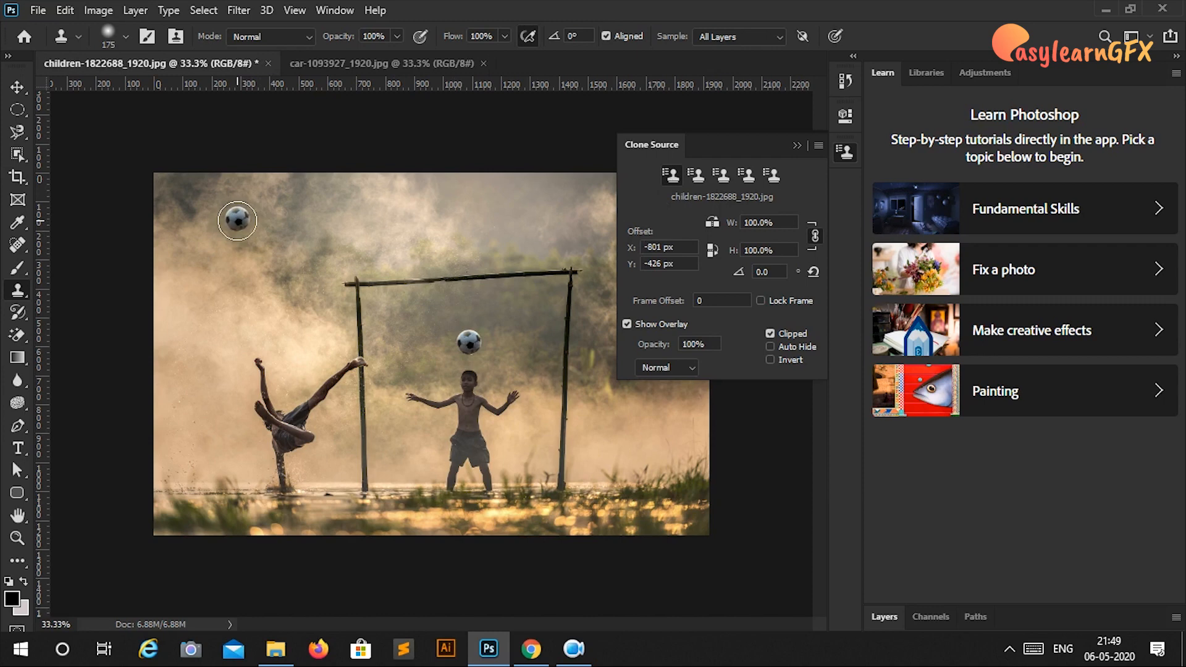
click(697, 176)
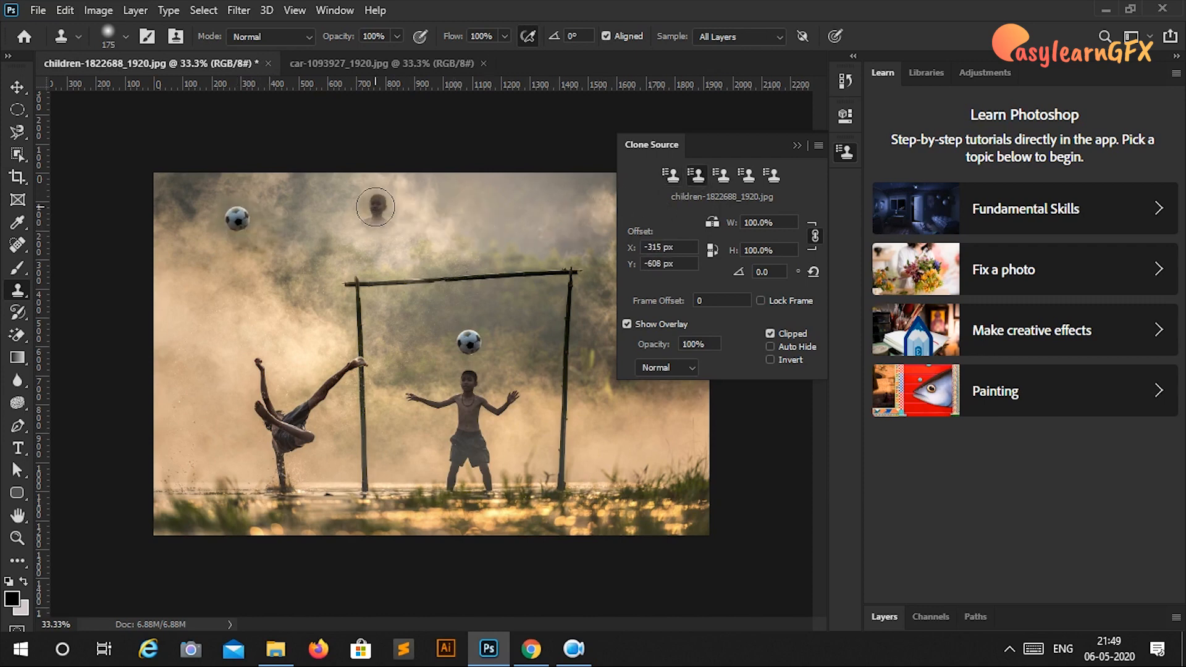
click(376, 207)
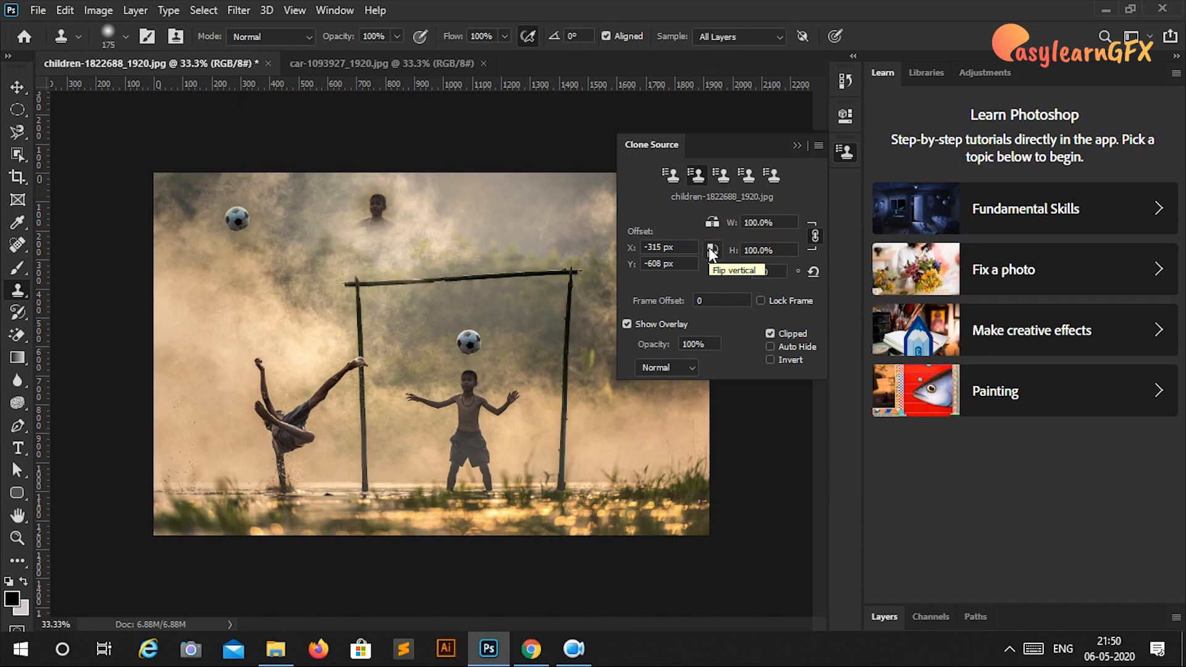
Step: Check the fourth and first clone source slots, pick the Move tool and switch to the car photo
click(747, 176)
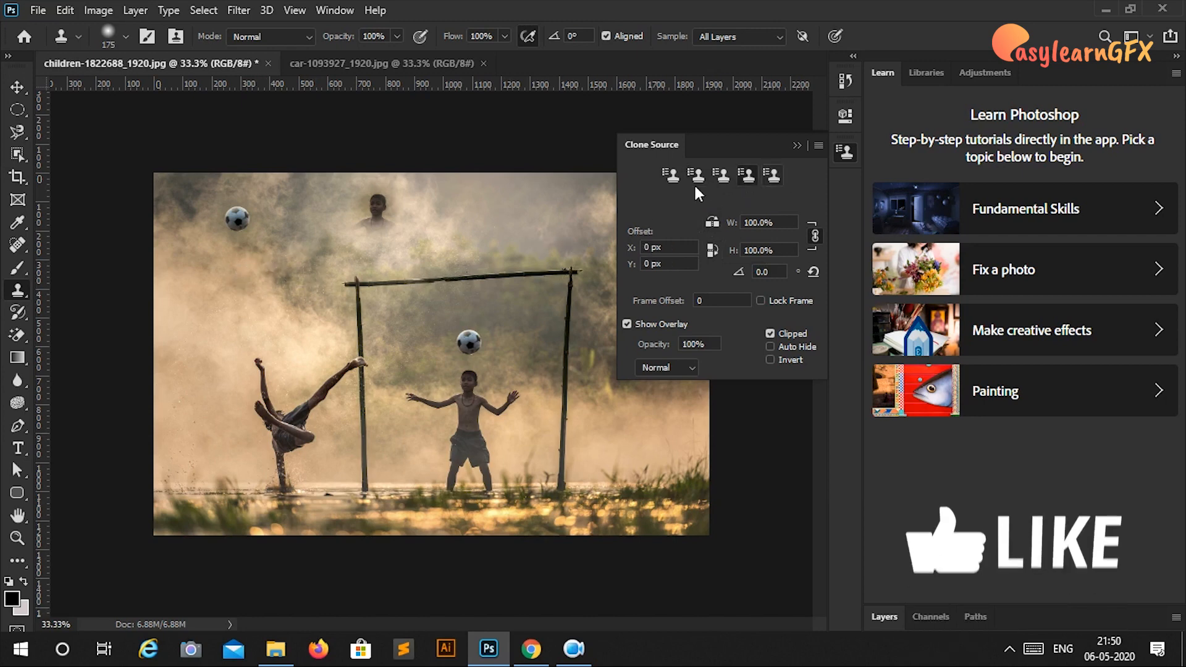
click(669, 176)
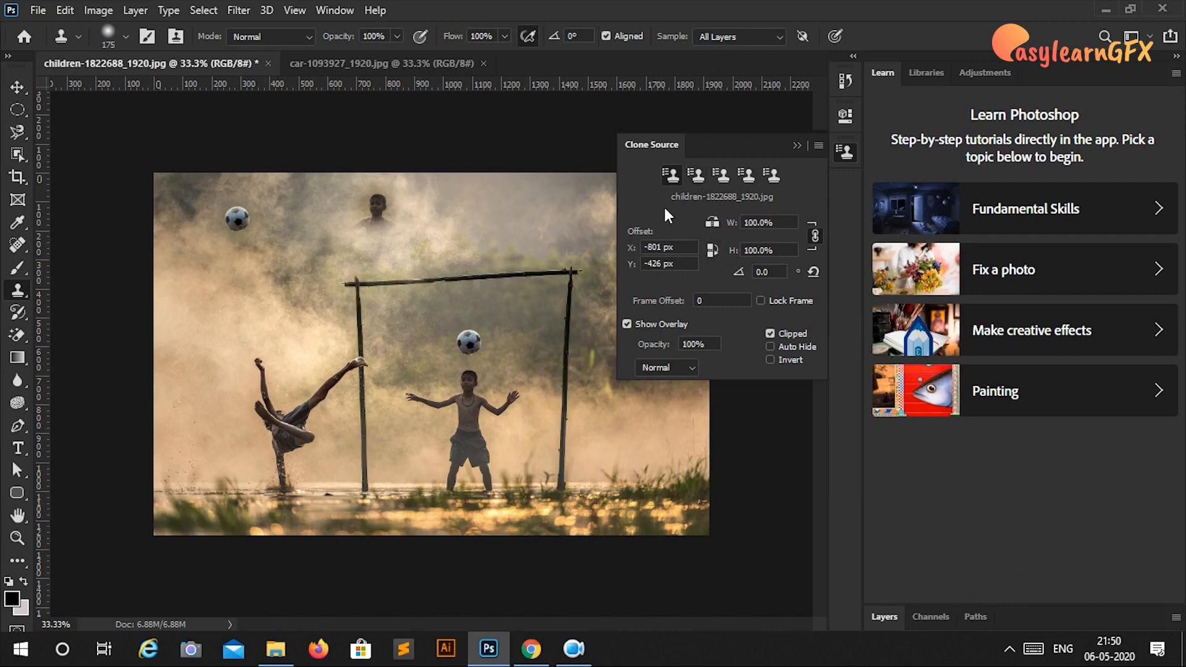
click(17, 87)
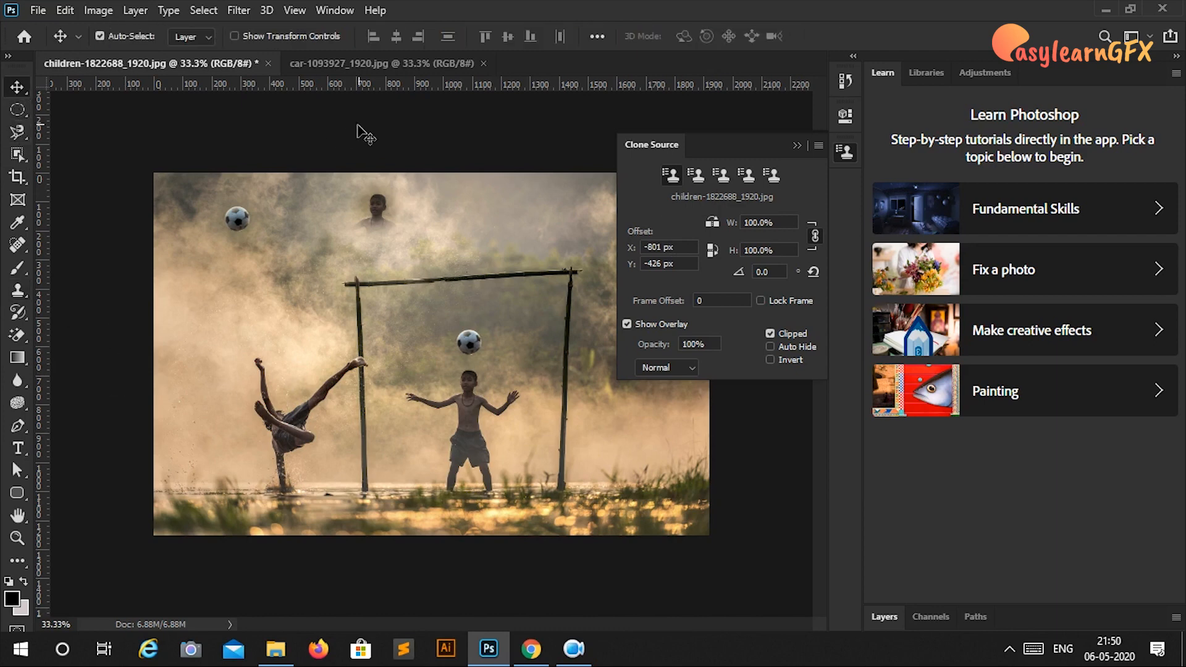
click(362, 64)
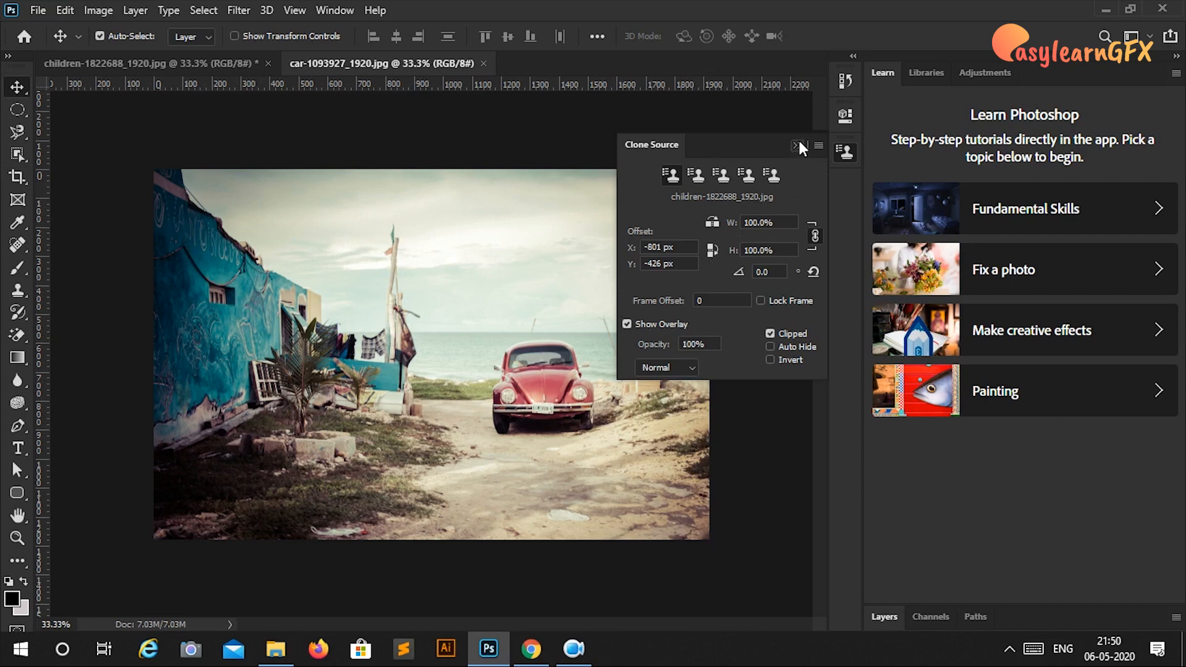
Step: Store the blue house in the car photo as the fourth clone source, using a 300 px Clone Stamp brush
click(747, 176)
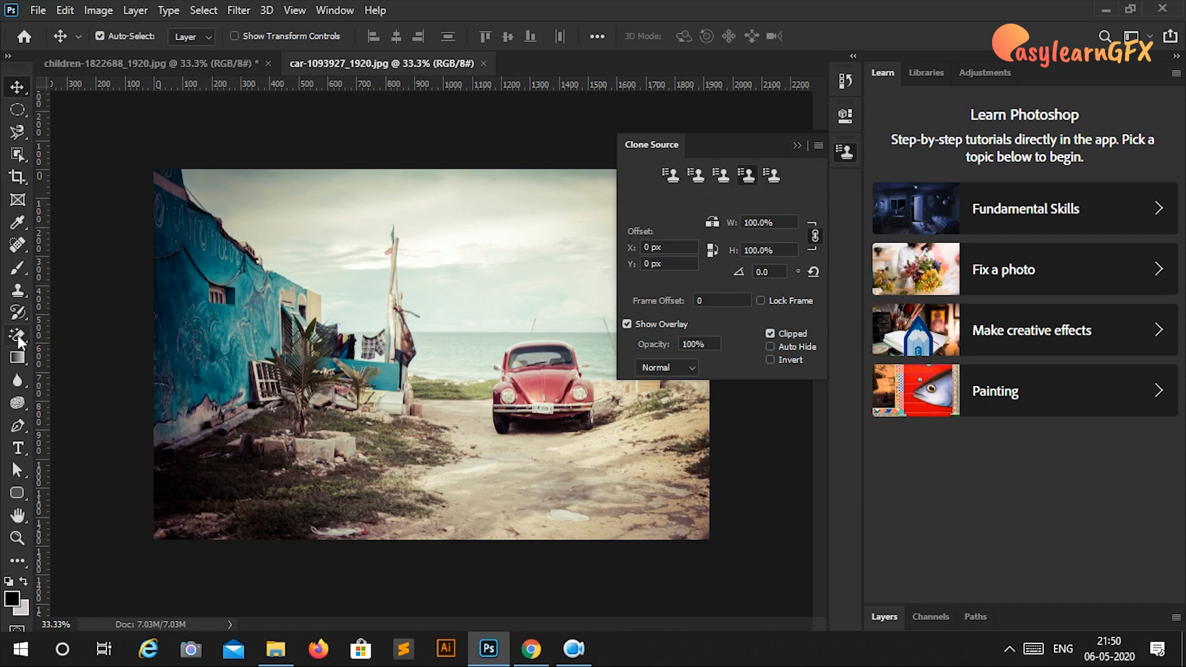
click(18, 292)
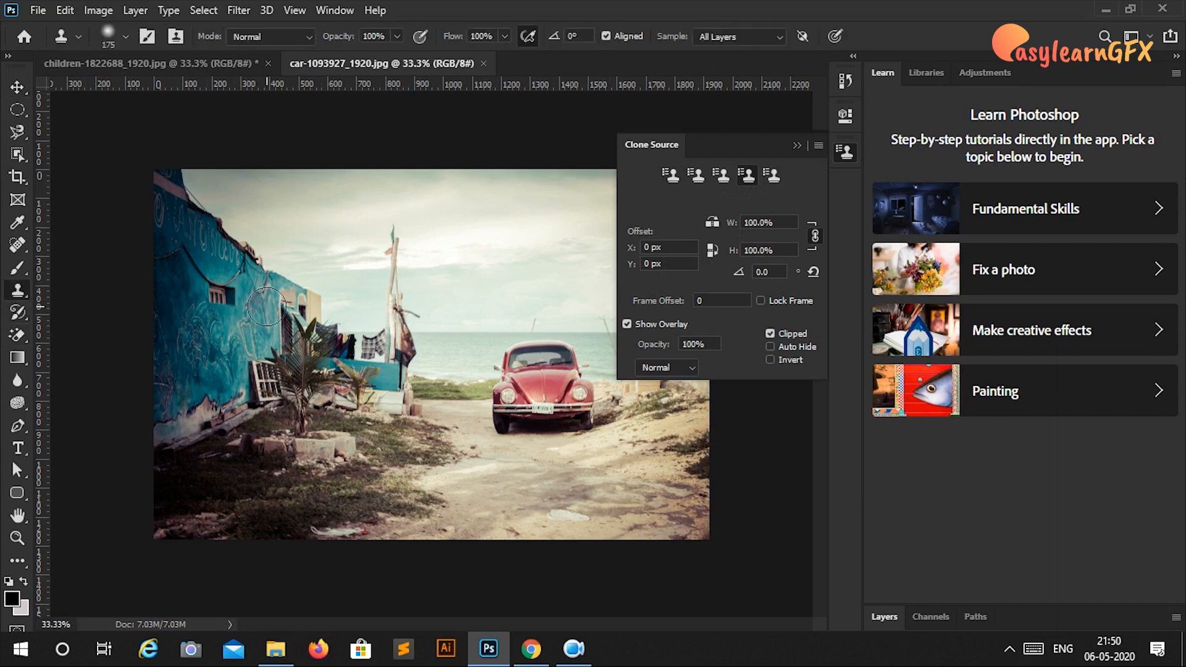
key(bracketright)
key(bracketright)
key(bracketright)
alt+click(268, 307)
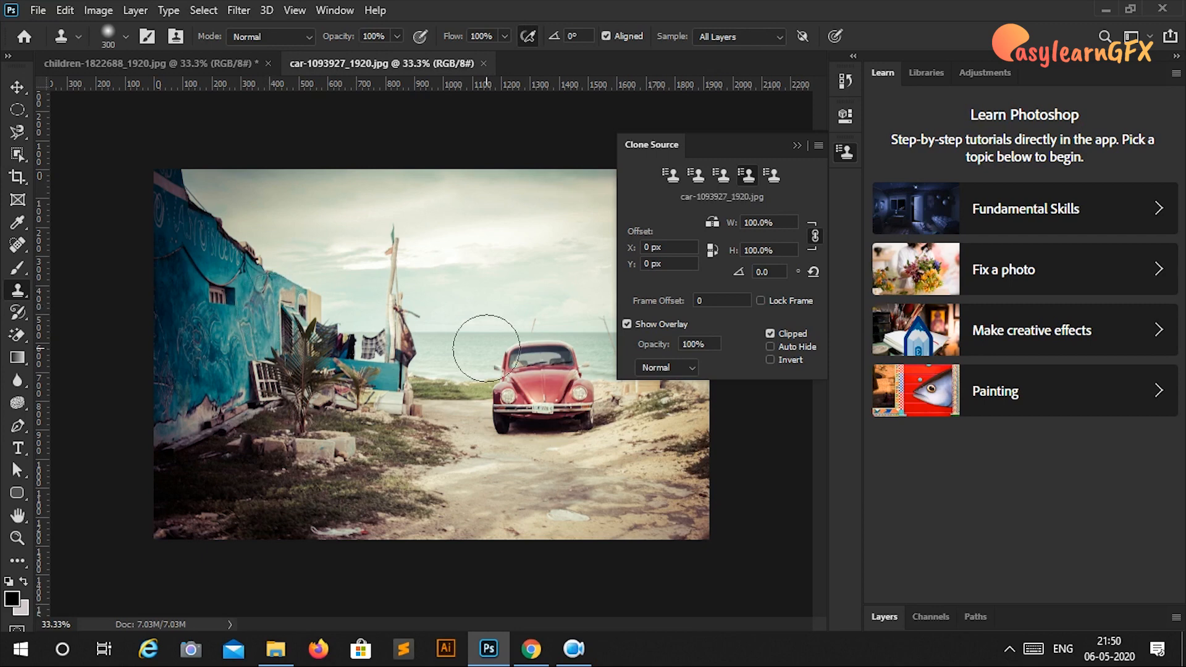
Step: Try cloning the blue house over the red car and undo the stroke
mouse_move(507, 341)
mouse_down()
mouse_move(540, 372)
mouse_move(522, 309)
mouse_move(569, 461)
mouse_move(494, 334)
mouse_move(469, 486)
mouse_move(466, 334)
mouse_move(437, 504)
mouse_move(421, 303)
mouse_move(402, 438)
mouse_move(396, 274)
mouse_move(411, 497)
mouse_move(517, 501)
mouse_up()
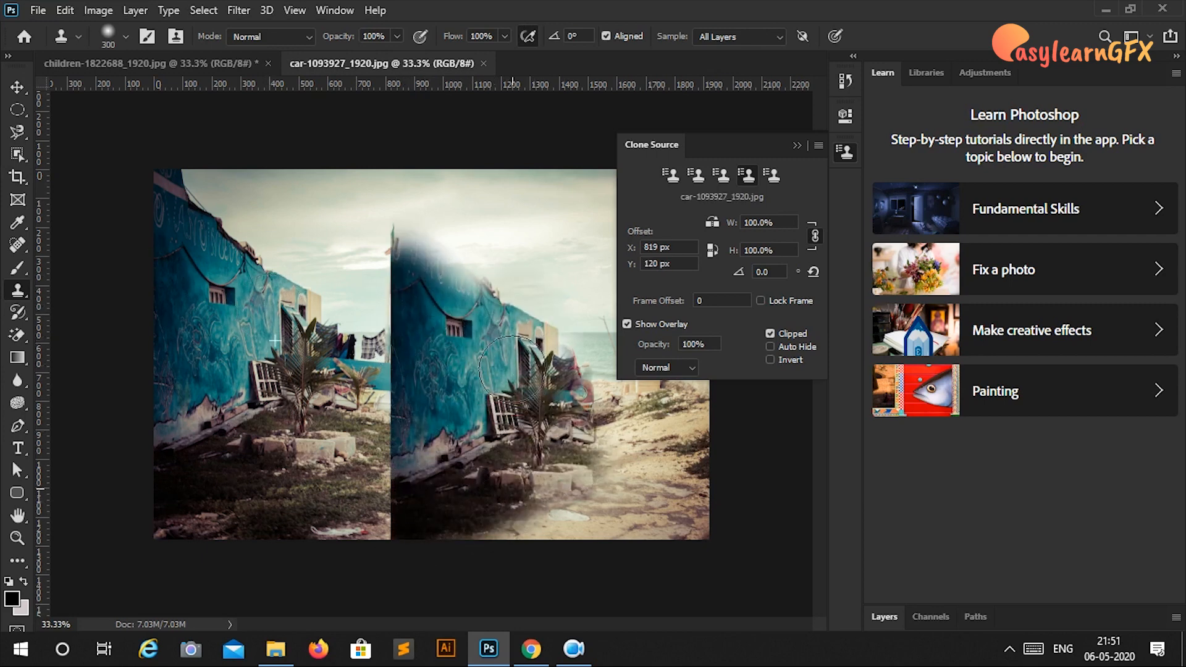
key(ctrl+z)
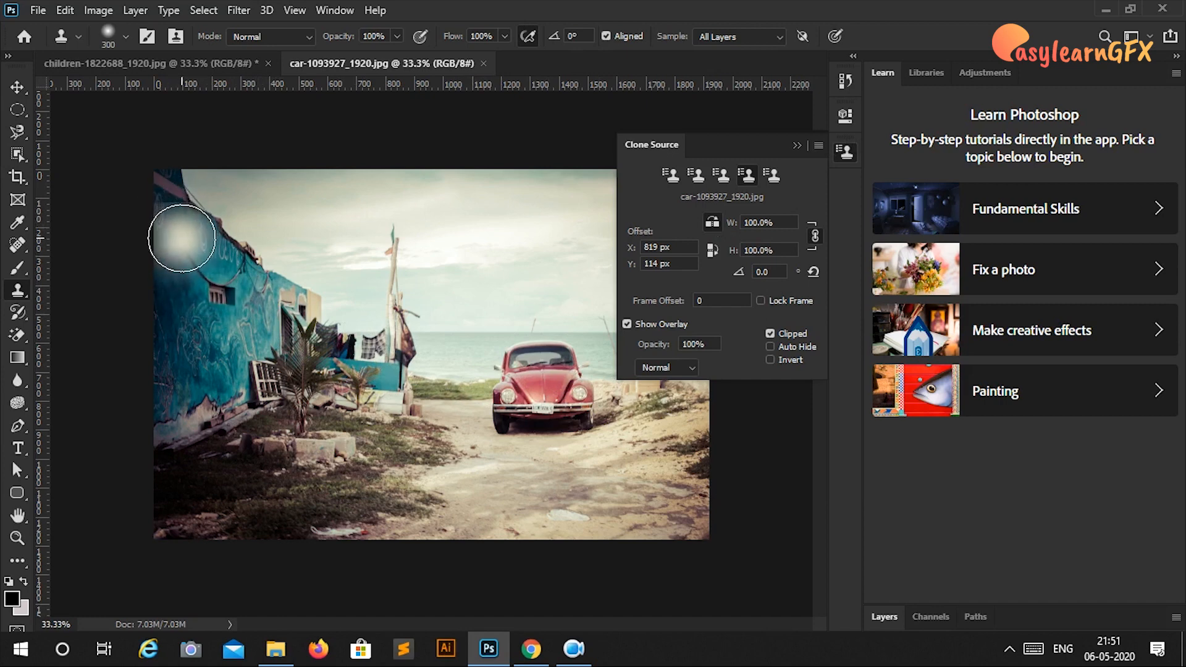
Step: Flip the fourth clone source horizontally, resample the blue house and clone its mirrored copy along the photo's right side
alt+click(182, 245)
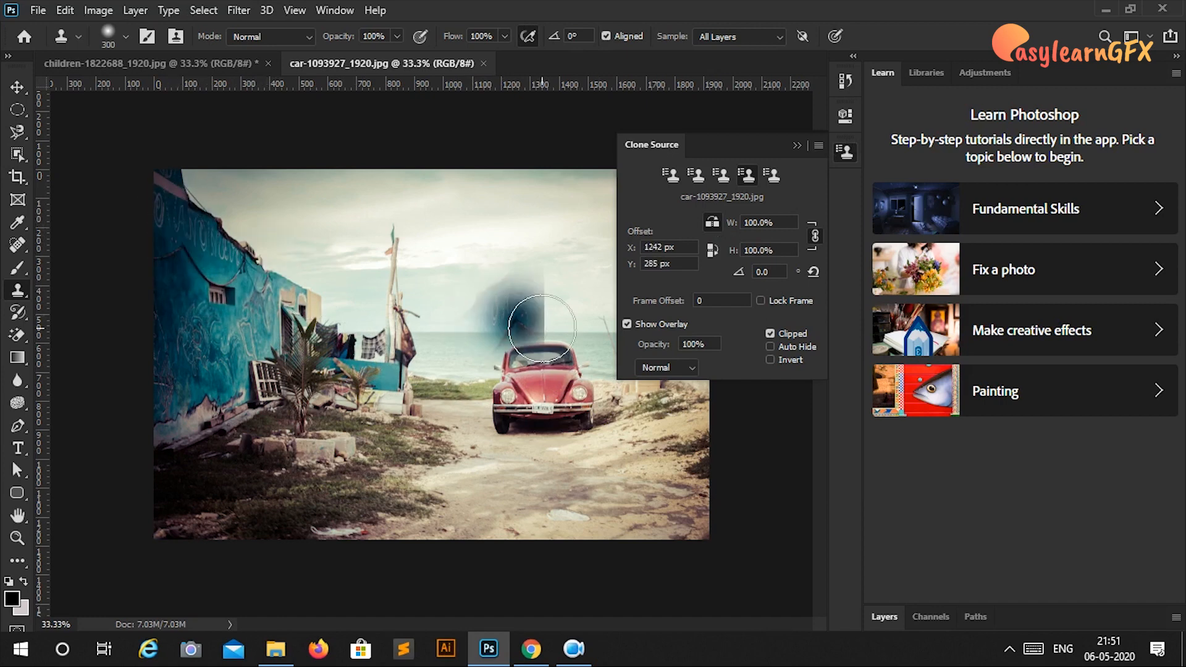
click(796, 145)
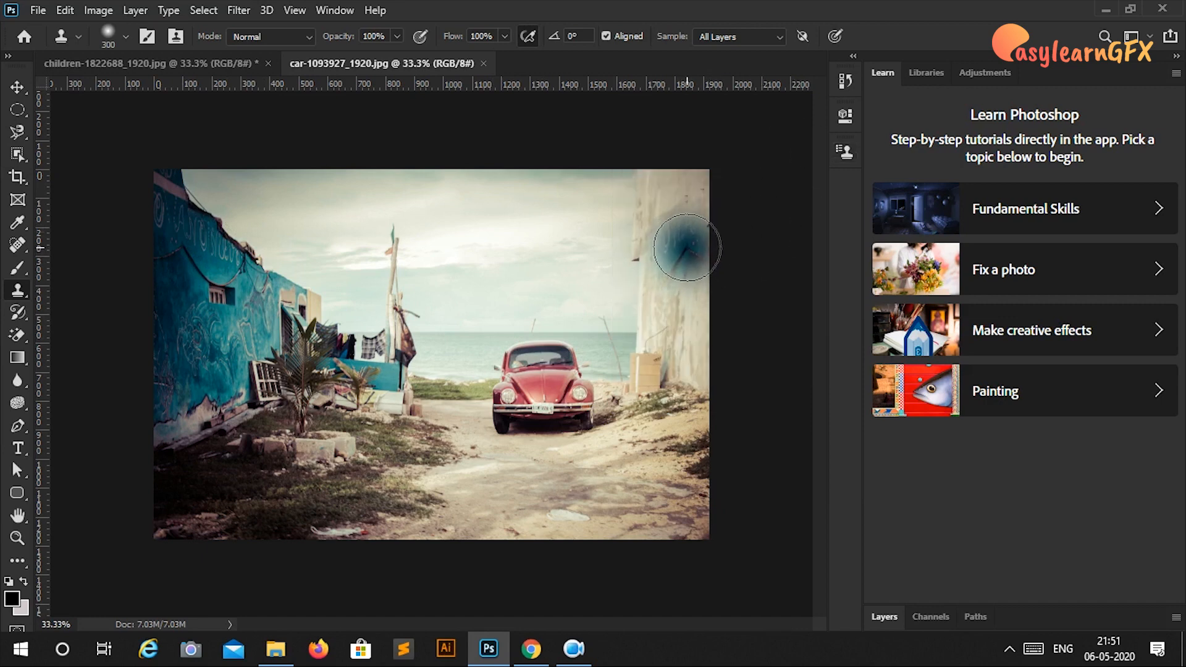
mouse_move(687, 247)
mouse_down()
mouse_move(688, 537)
mouse_move(654, 393)
mouse_move(646, 286)
mouse_move(653, 241)
mouse_move(685, 189)
mouse_move(563, 372)
mouse_move(500, 515)
mouse_move(579, 419)
mouse_move(627, 328)
mouse_move(603, 541)
mouse_move(646, 454)
mouse_move(613, 587)
mouse_move(509, 497)
mouse_move(567, 534)
mouse_move(471, 530)
mouse_move(543, 459)
mouse_move(571, 397)
mouse_move(554, 419)
mouse_move(543, 411)
mouse_move(542, 323)
mouse_move(507, 422)
mouse_move(511, 338)
mouse_move(473, 485)
mouse_move(485, 339)
mouse_move(440, 482)
mouse_move(450, 427)
mouse_move(472, 346)
mouse_move(467, 559)
mouse_move(555, 347)
mouse_move(561, 543)
mouse_move(622, 298)
mouse_move(476, 334)
mouse_move(484, 443)
mouse_move(514, 520)
mouse_move(574, 534)
mouse_move(699, 520)
mouse_move(513, 526)
mouse_move(619, 501)
mouse_up()
click(13, 91)
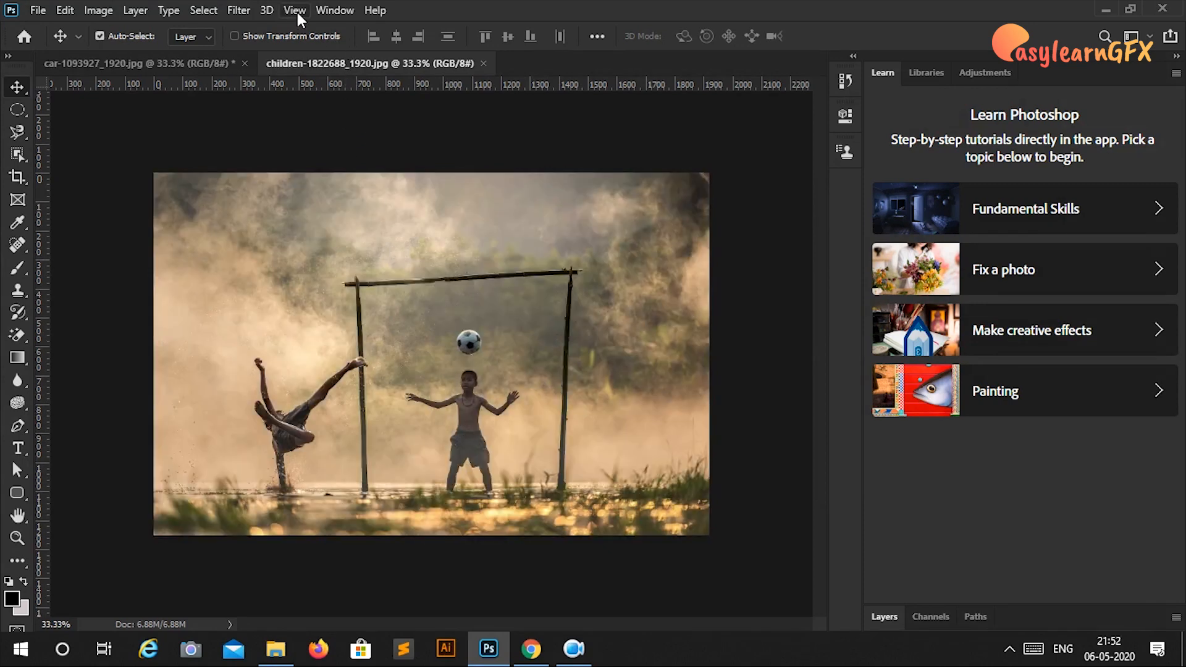
Step: Show the Clone Source settings for the goalpost photo and scale the fifth clone source to 64% width and height
click(332, 13)
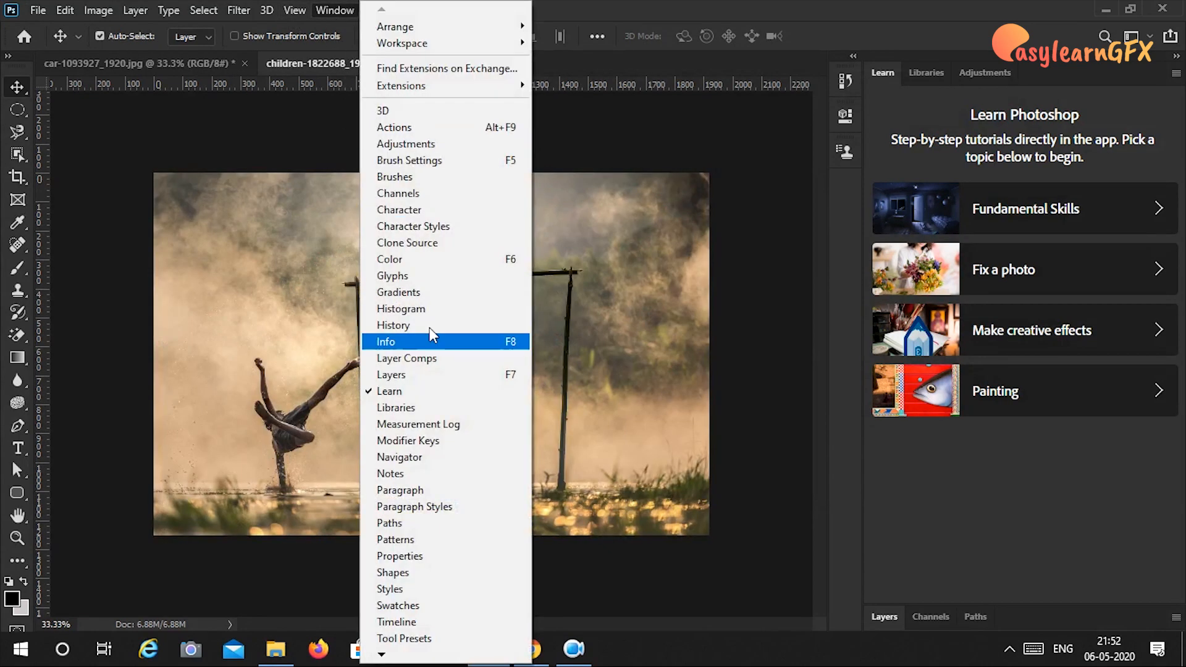
click(433, 241)
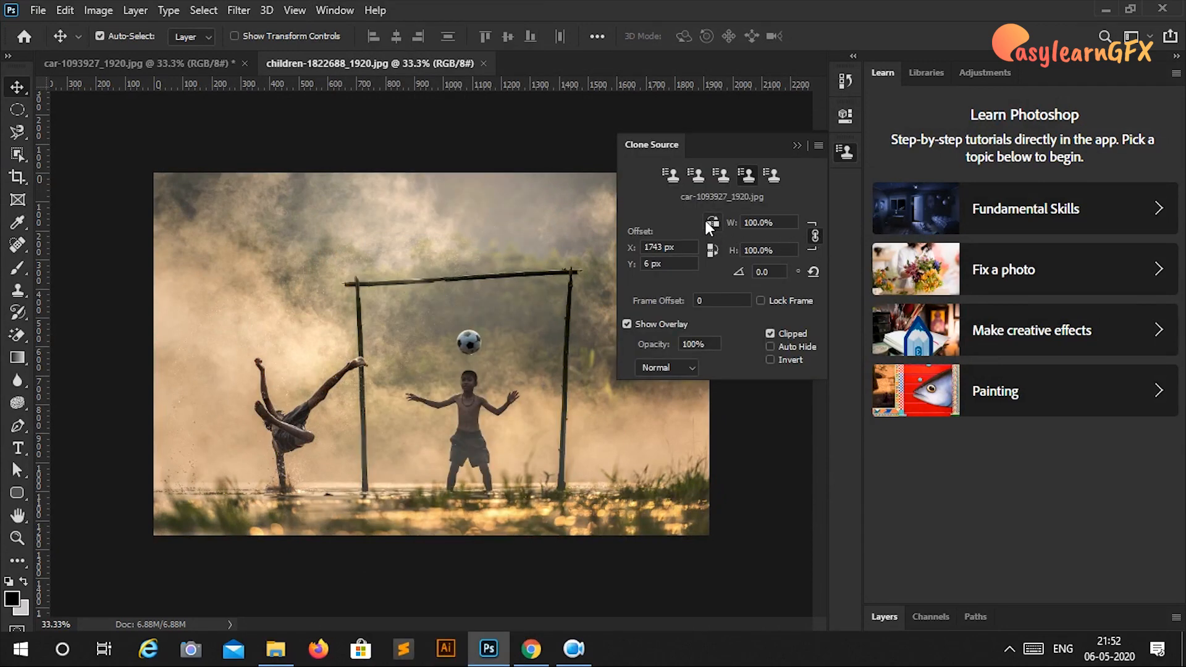
click(816, 236)
drag(724, 224, 697, 223)
click(771, 174)
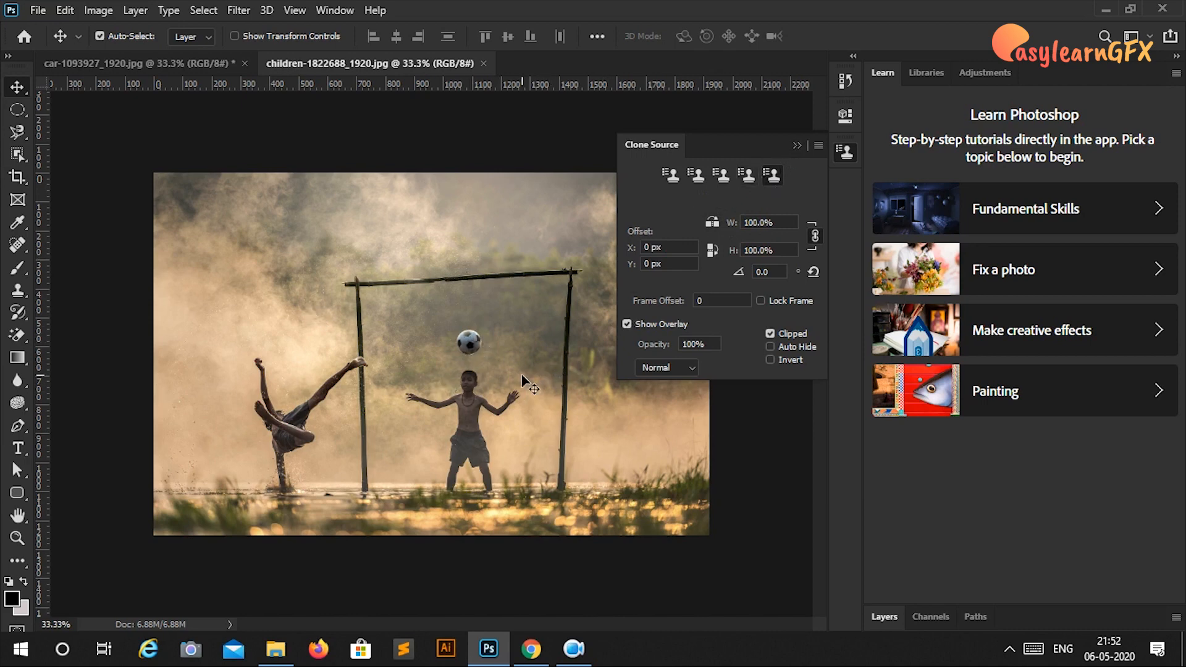
key(ctrl+plus)
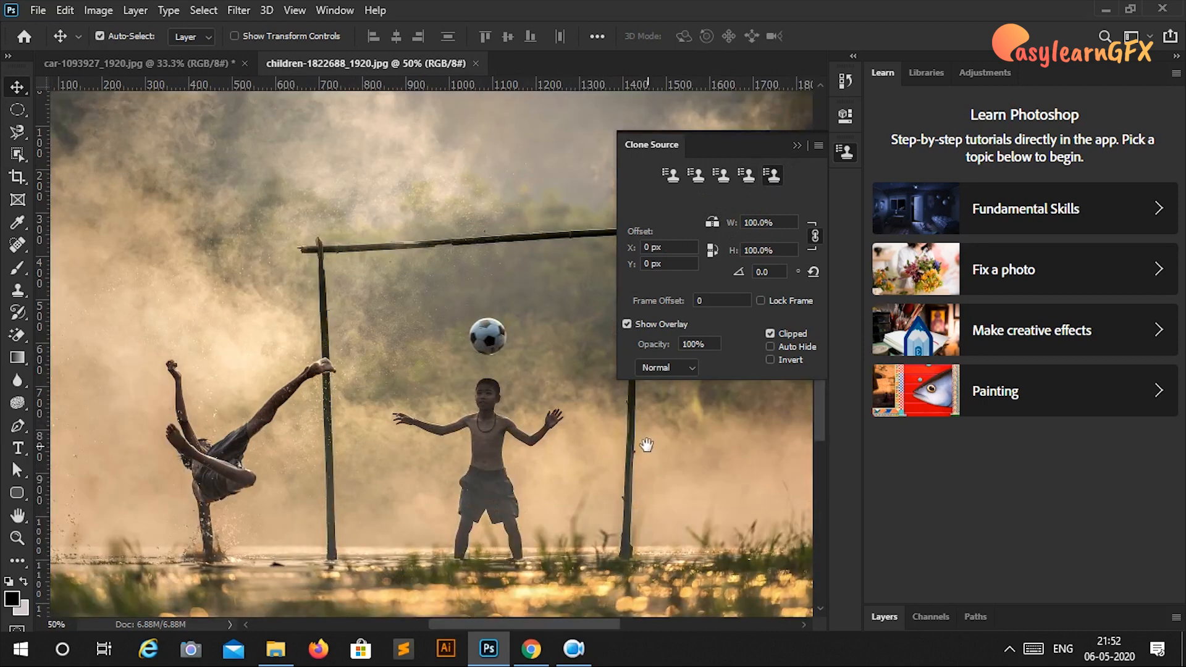
drag(646, 445, 353, 391)
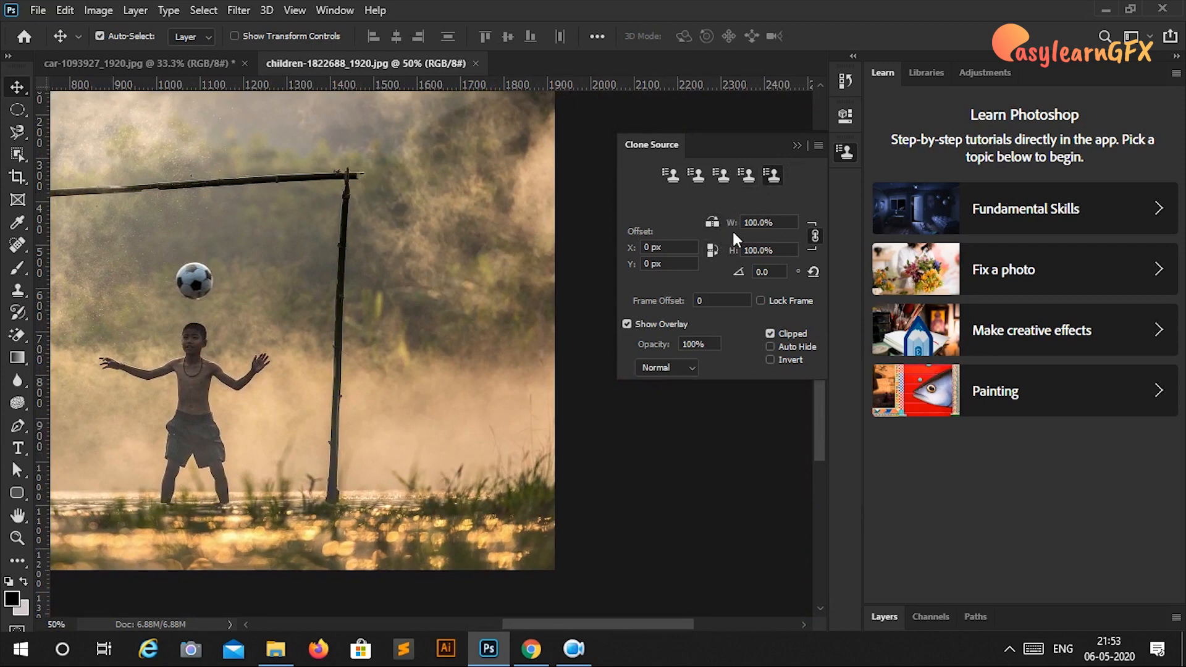
drag(722, 217, 704, 224)
Step: Reduce the Clone Stamp brush to 200 px, sample the football as the fifth source and stamp a smaller copy right of the goal
click(18, 290)
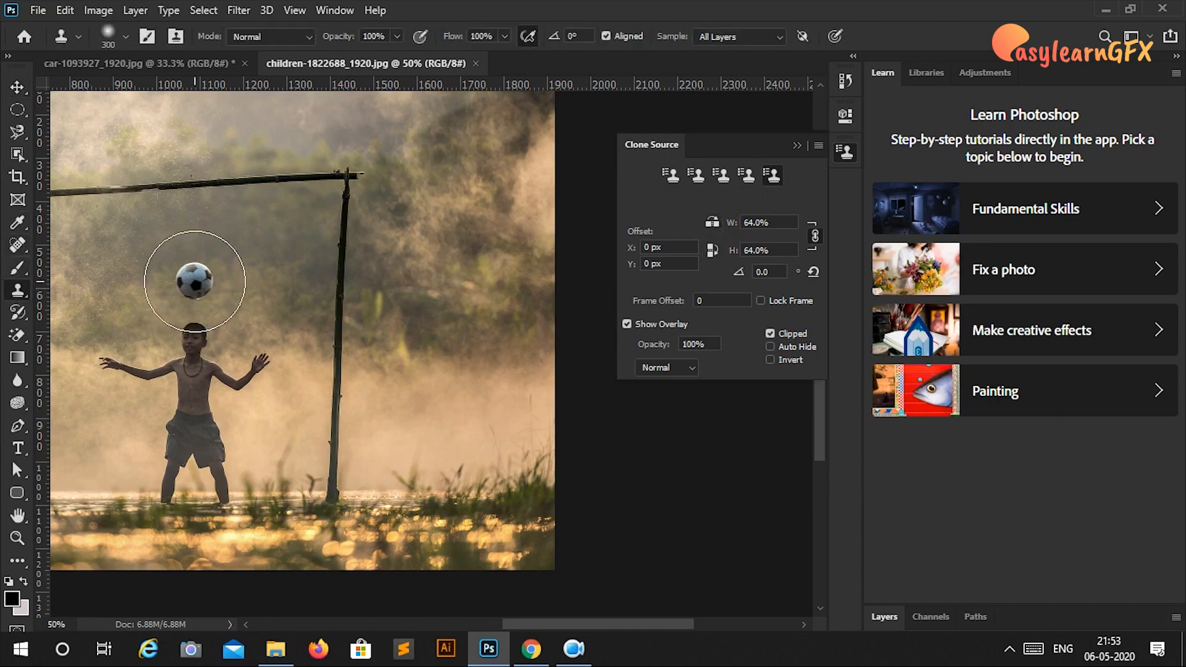
key(bracketleft)
key(bracketleft)
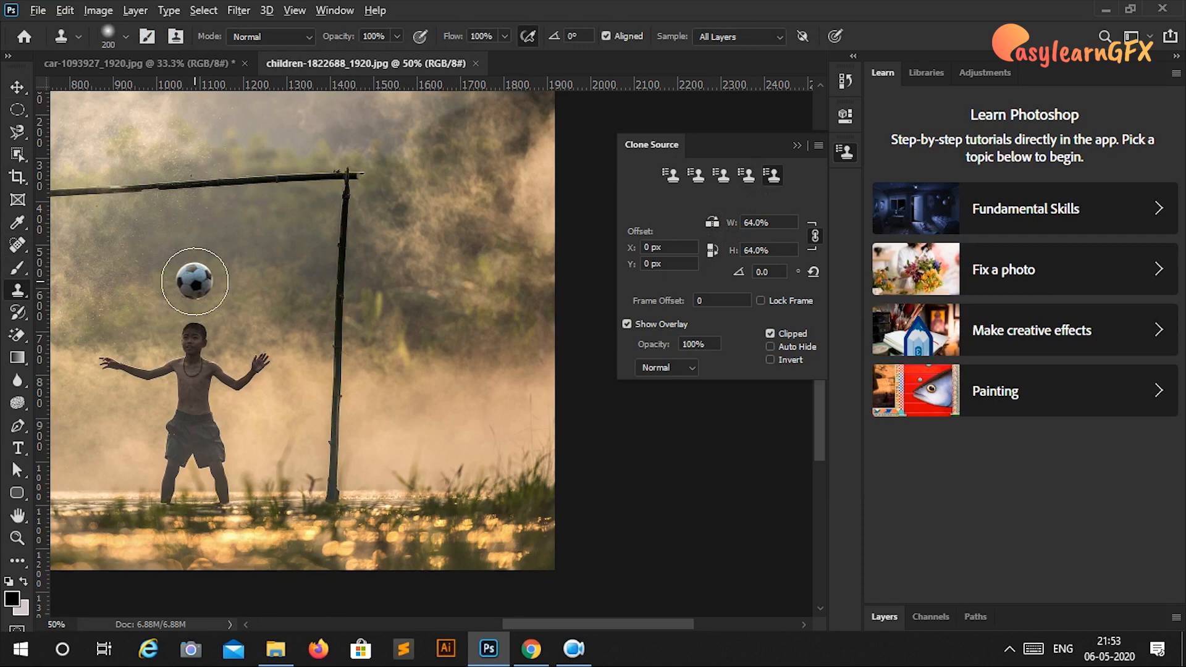
alt+click(194, 281)
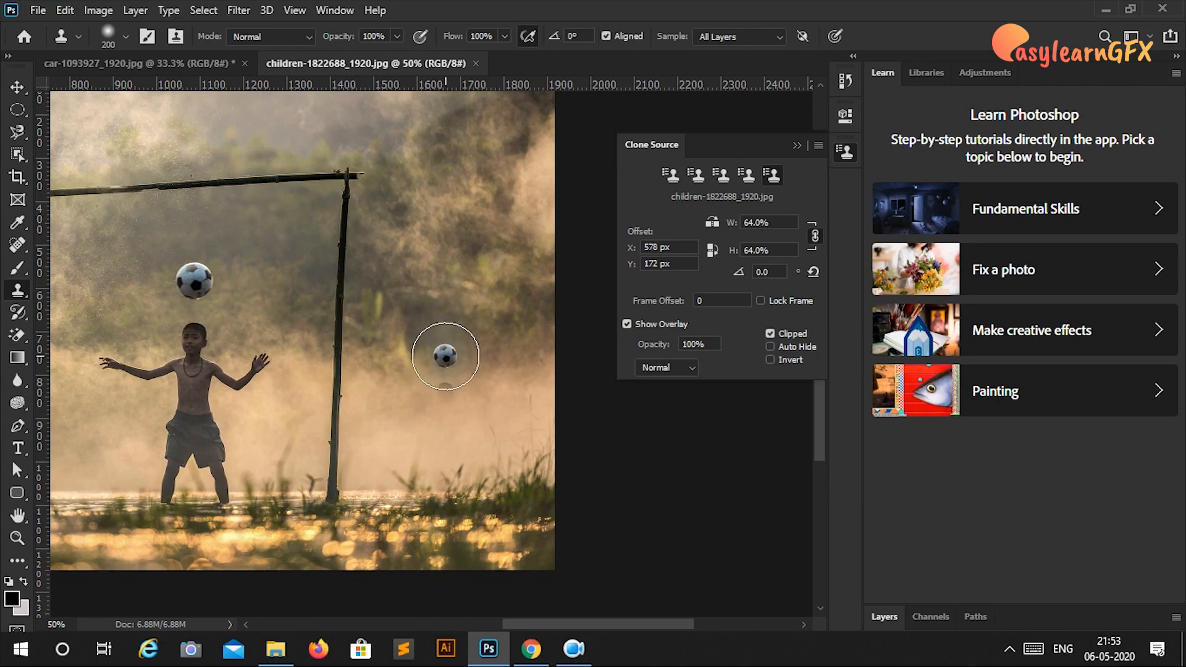
click(444, 357)
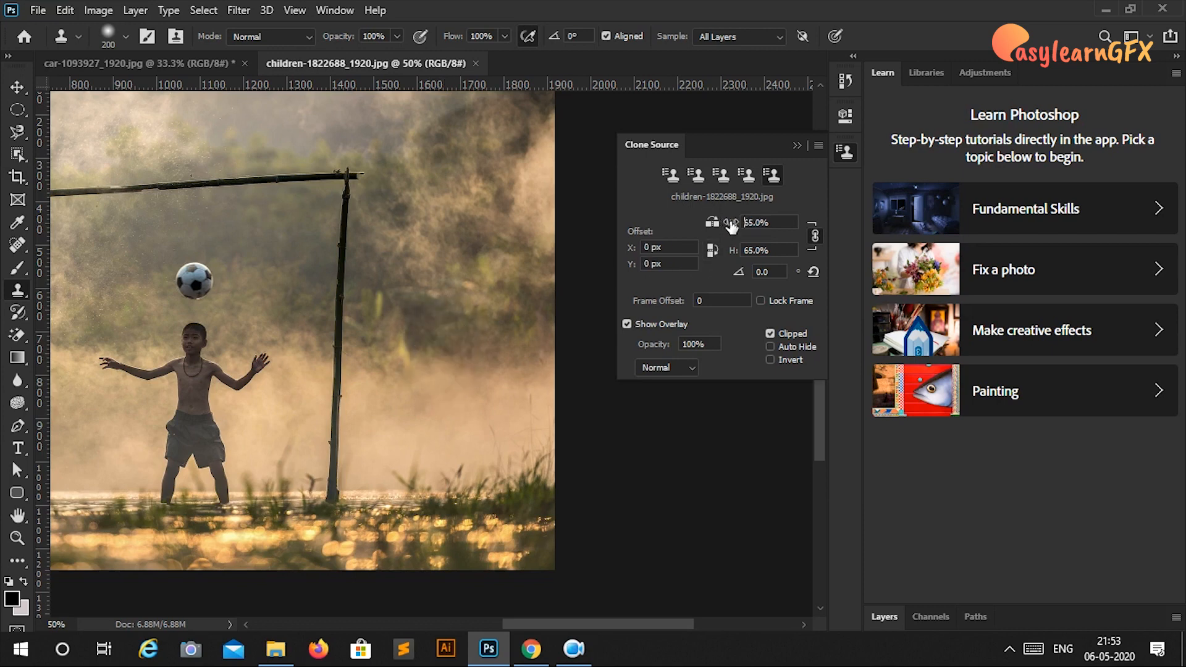
Step: Try scaling the fifth clone source to 52% and 77%, clone the football downwards right of the goal, and undo the stroke
mouse_move(732, 223)
mouse_down()
mouse_move(745, 228)
mouse_move(715, 226)
mouse_up()
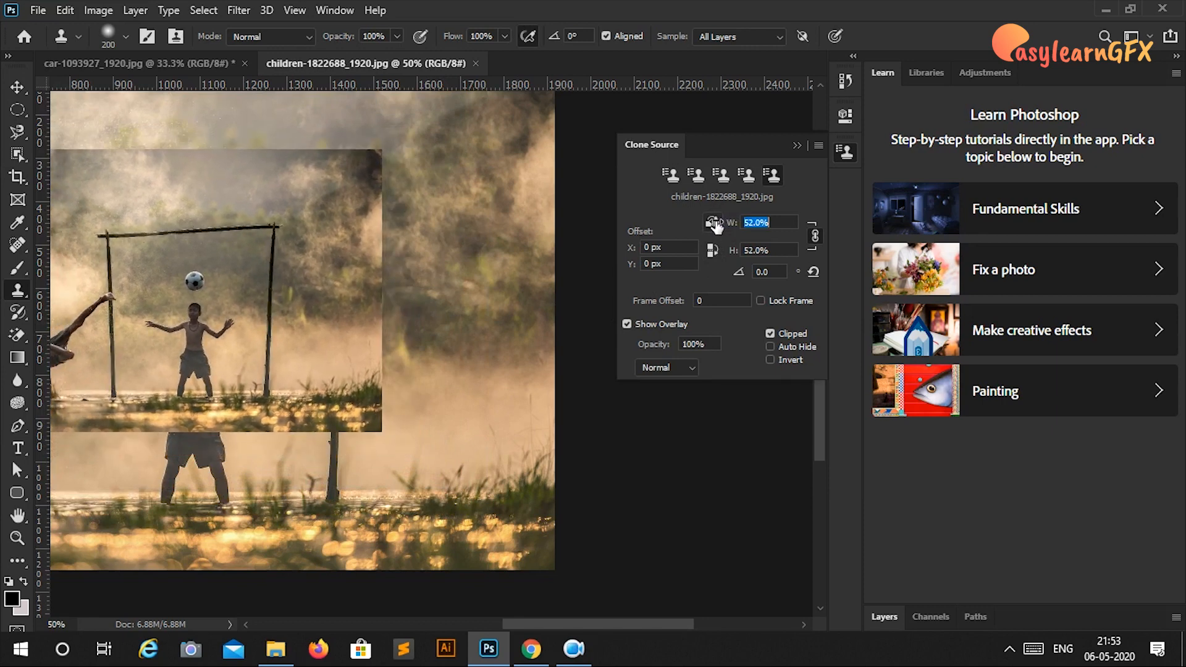
drag(715, 226, 739, 228)
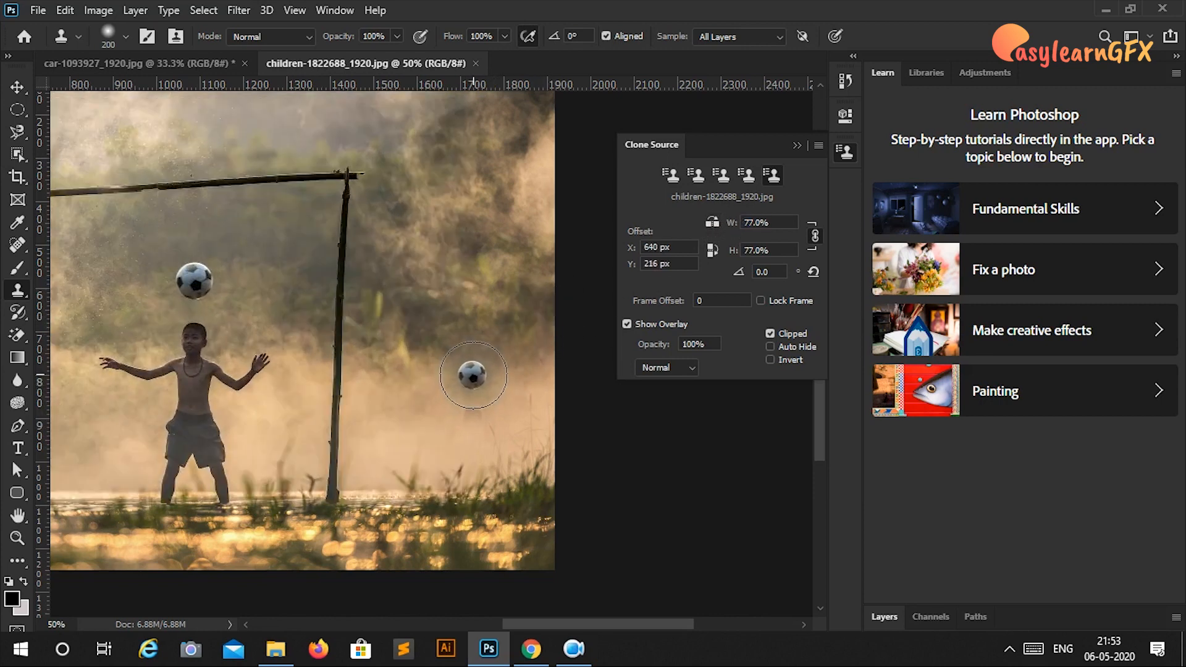
mouse_move(471, 371)
mouse_down()
mouse_move(468, 508)
mouse_move(436, 482)
mouse_up()
key(ctrl+z)
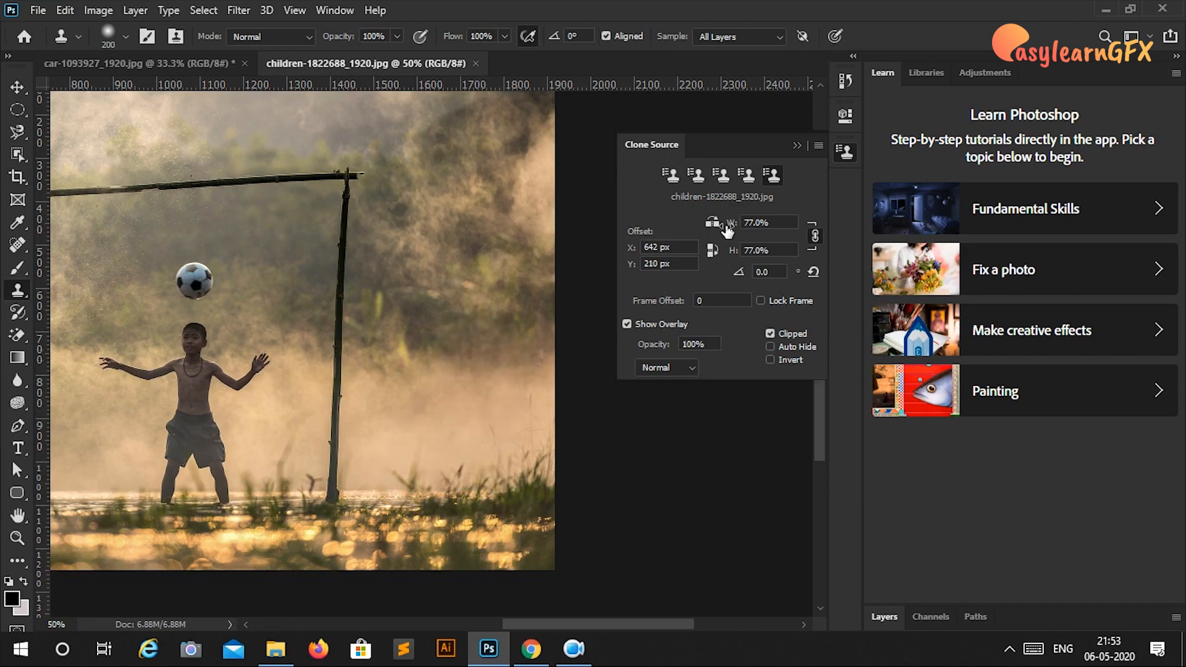
Step: Set the fifth clone source's scale to 84% and clone the football and boy to the right of the goal
drag(727, 229, 735, 229)
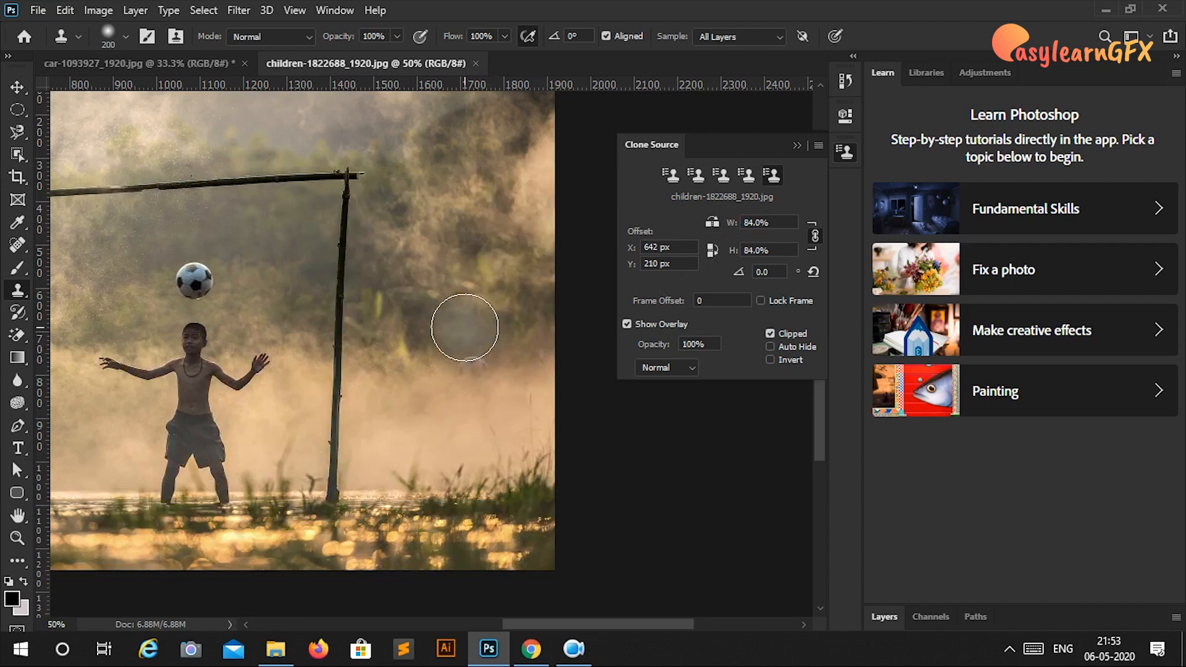
click(477, 367)
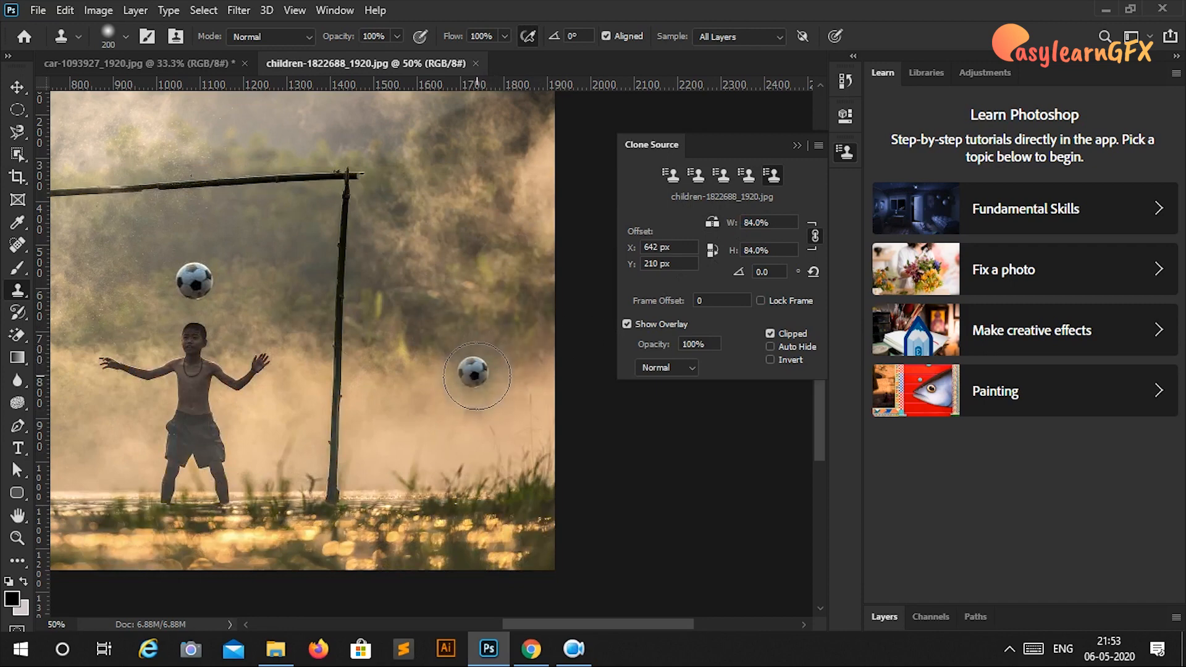
mouse_move(470, 421)
mouse_down()
mouse_move(475, 444)
mouse_move(463, 450)
mouse_move(413, 440)
mouse_move(435, 432)
mouse_move(494, 451)
mouse_move(525, 432)
mouse_move(426, 494)
mouse_move(468, 485)
mouse_move(473, 466)
mouse_up()
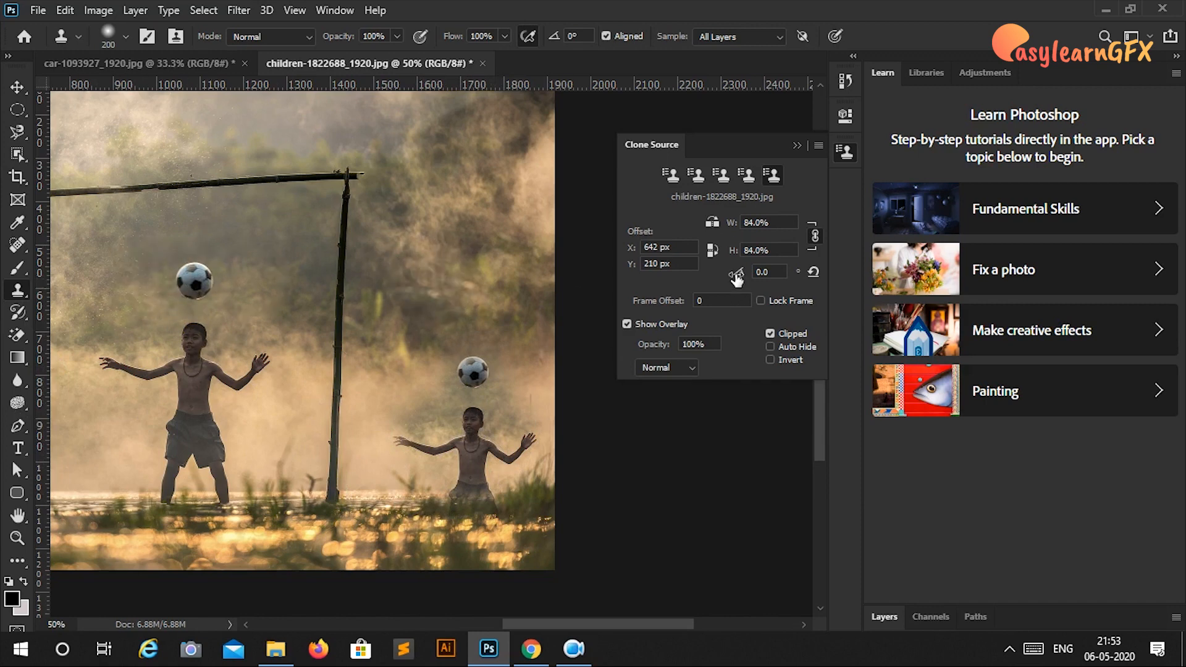
Step: Rotate the fifth clone source to 18°, resample the boy's head and clone a tilted boy beside the right goalpost
drag(736, 278, 892, 281)
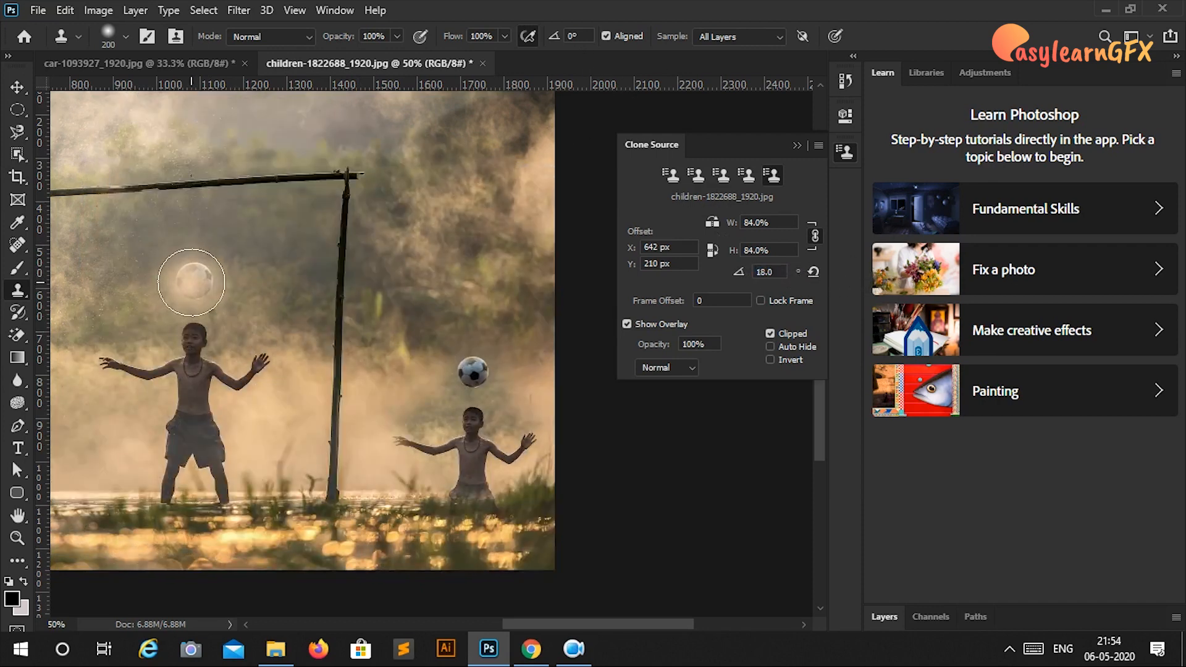
click(192, 282)
alt+click(195, 342)
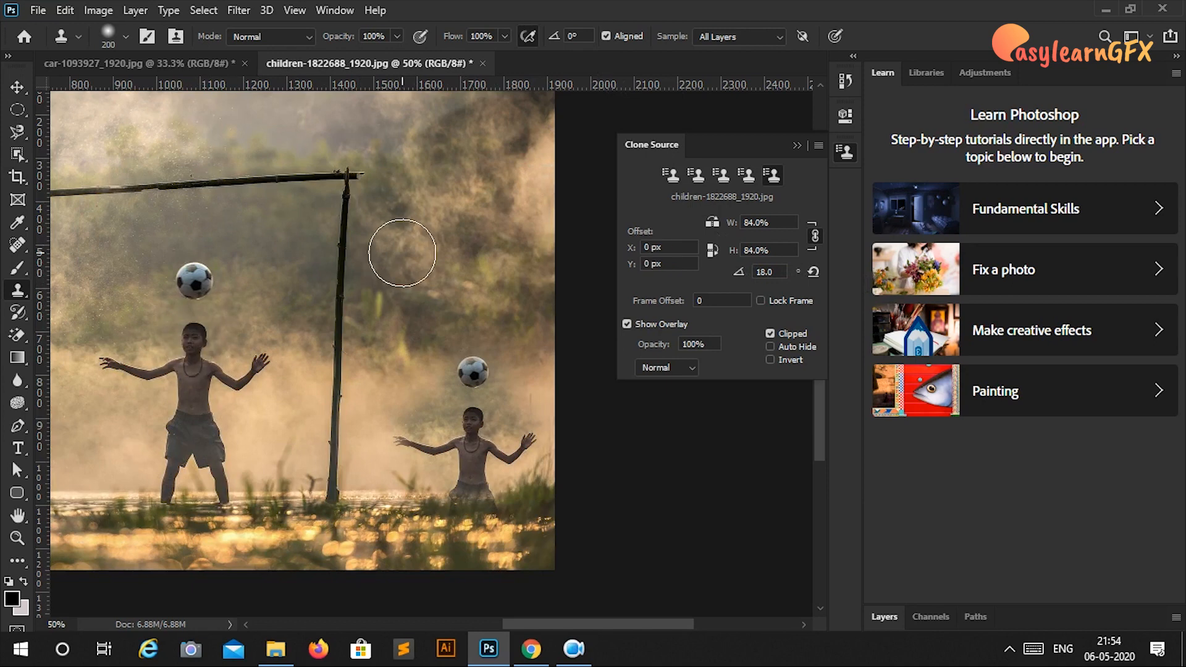
mouse_move(397, 251)
mouse_down()
mouse_move(428, 252)
mouse_move(383, 308)
mouse_move(375, 324)
mouse_move(417, 251)
mouse_move(370, 353)
mouse_move(417, 255)
mouse_up()
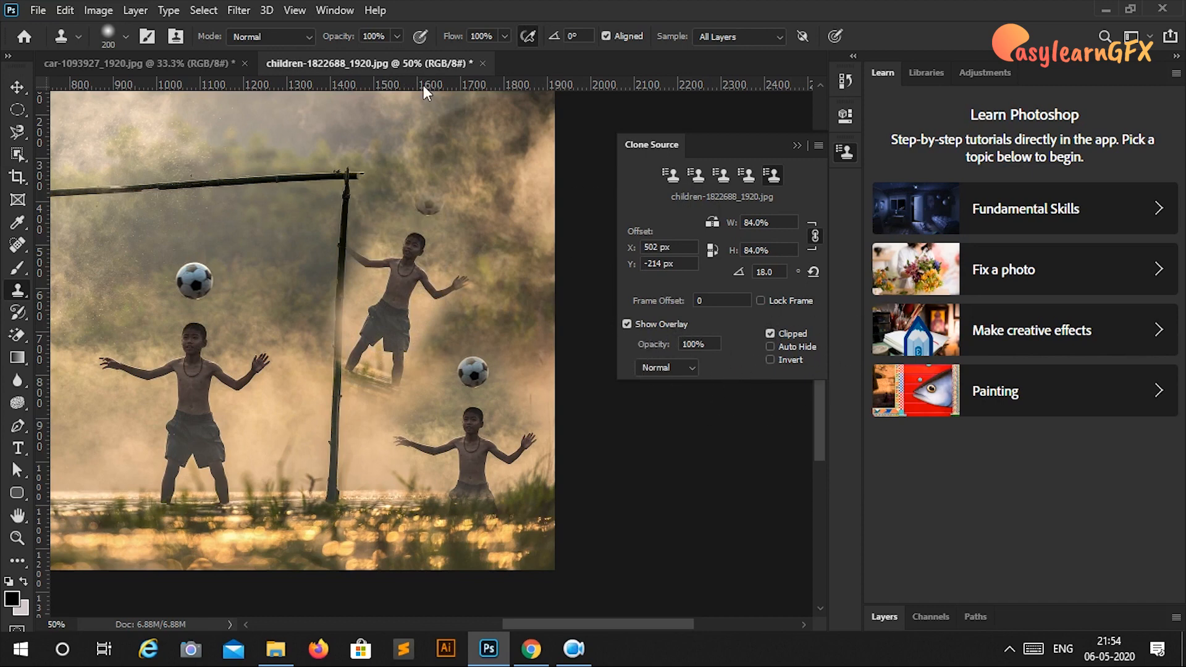
Step: Hide the Clone Source settings, switch to the Move tool and view the whole photo at 33.3%
click(796, 148)
key(v)
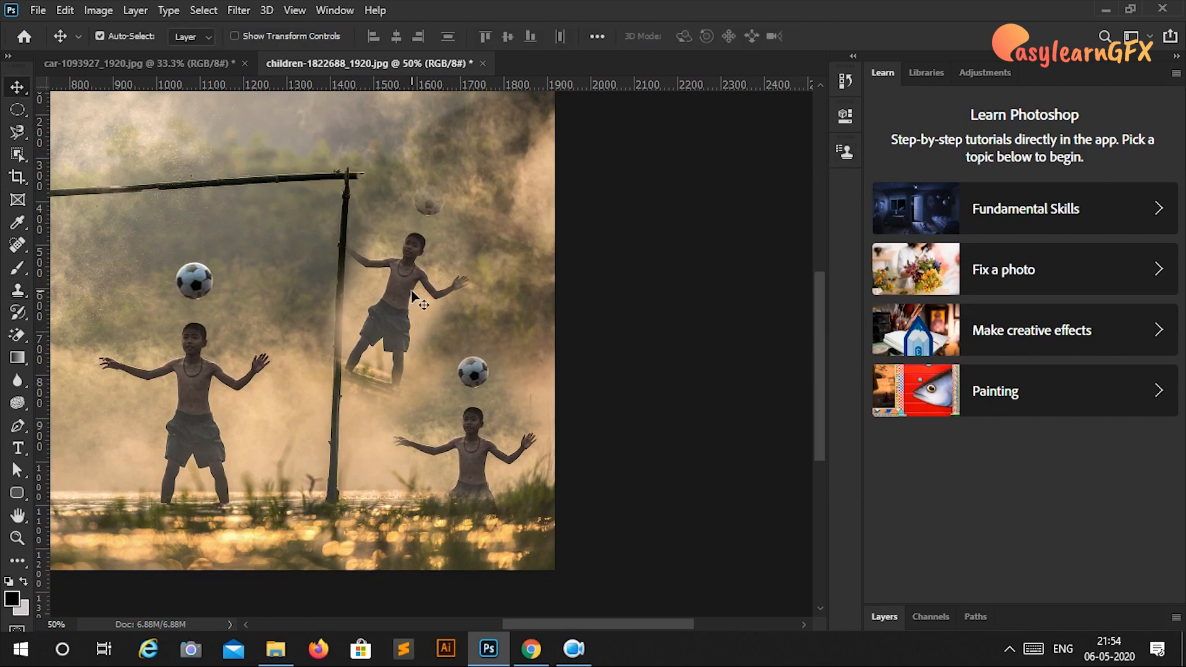
key(ctrl+minus)
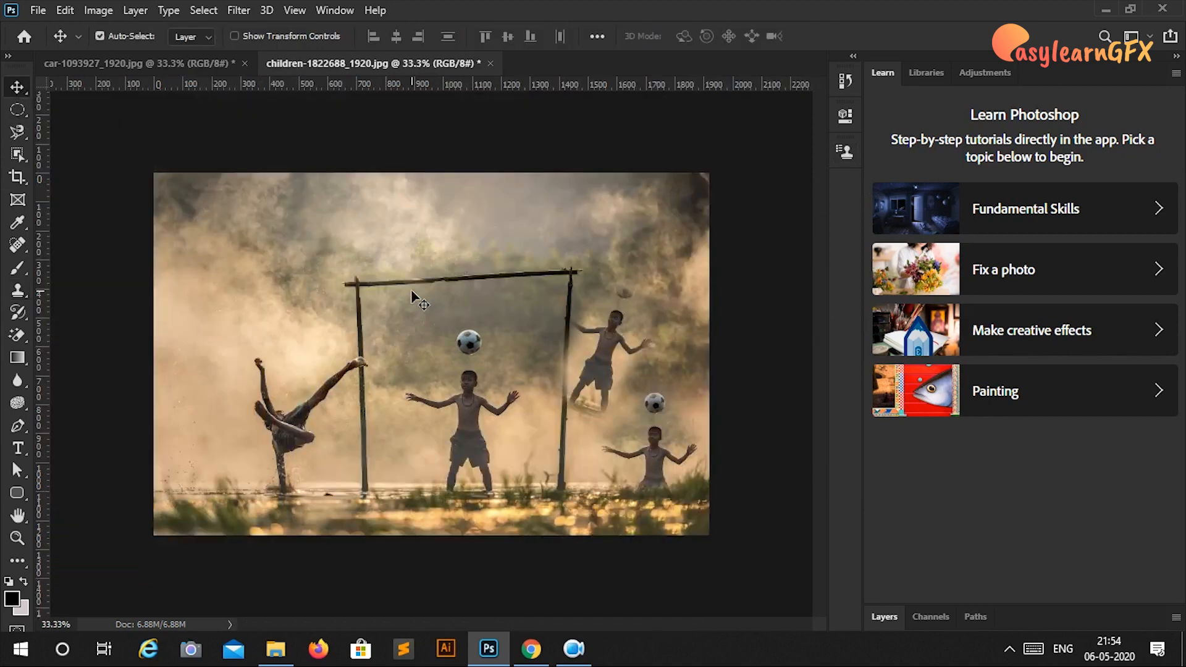